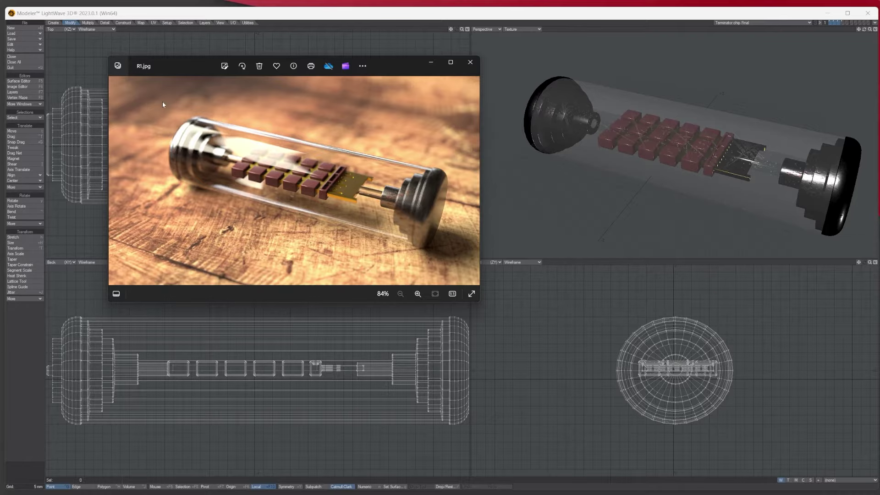
# Close the R1.jpg render and the loaded chip object to leave an empty scene
pyautogui.click(466, 62)
pyautogui.click(27, 57)
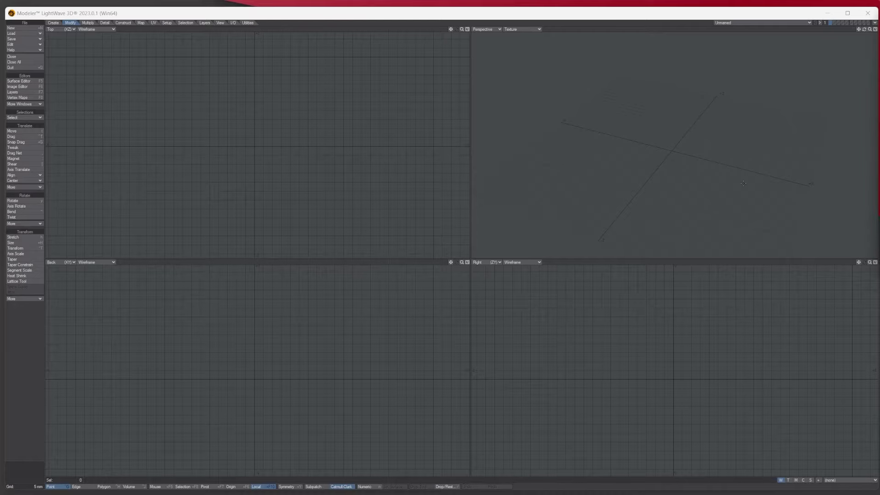
# View the reference photo of the red-blocked chip over the modelling viewports and move it back out of the way
pyautogui.moveTo(879, 148); pyautogui.dragTo(483, 161)
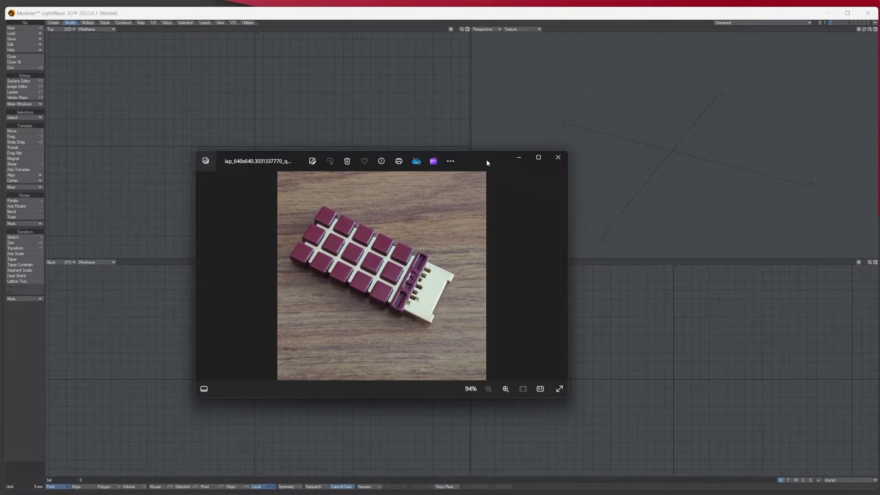
pyautogui.moveTo(483, 158); pyautogui.dragTo(0, 158)
pyautogui.moveTo(0, 215); pyautogui.dragTo(0, 213)
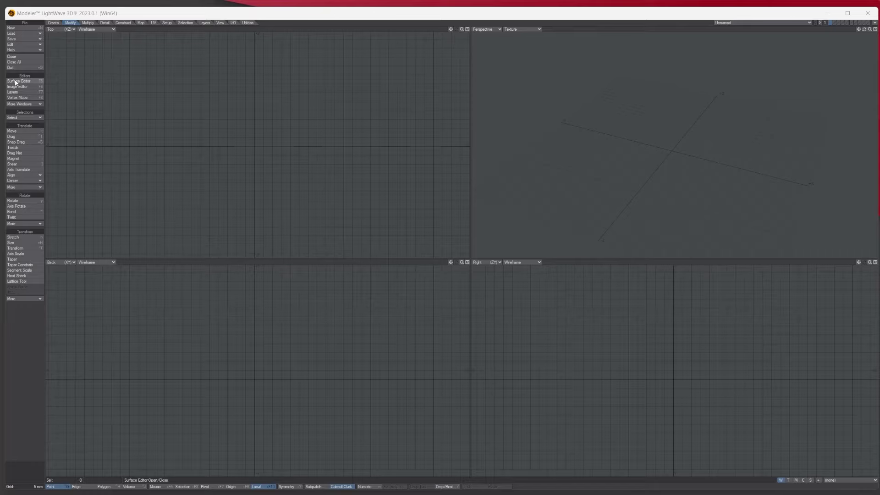
# Draw a flat box about 43.5 mm wide, 3.4 mm high and 21 mm deep, centred near the origin
pyautogui.click(56, 23)
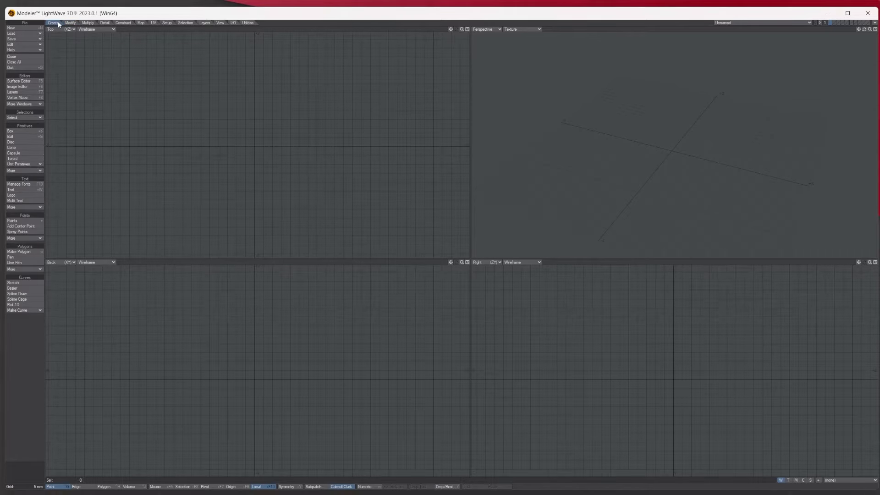
pyautogui.click(37, 131)
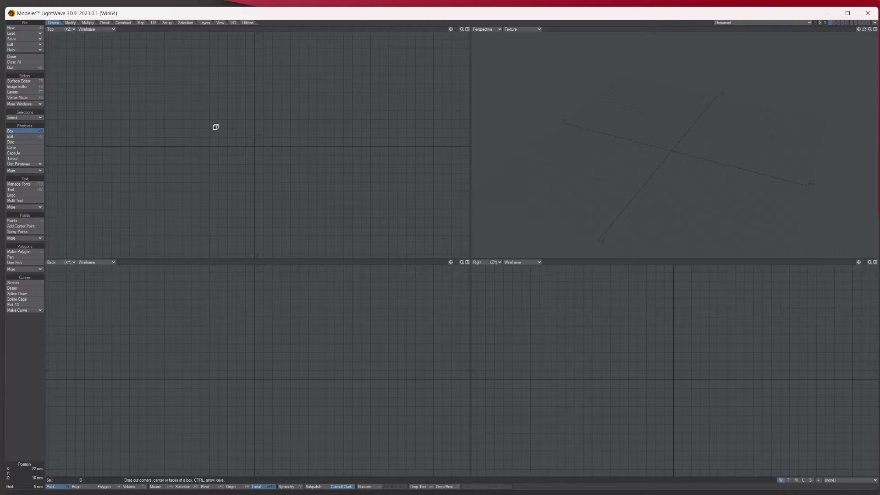
pyautogui.moveTo(215, 127); pyautogui.dragTo(292, 164)
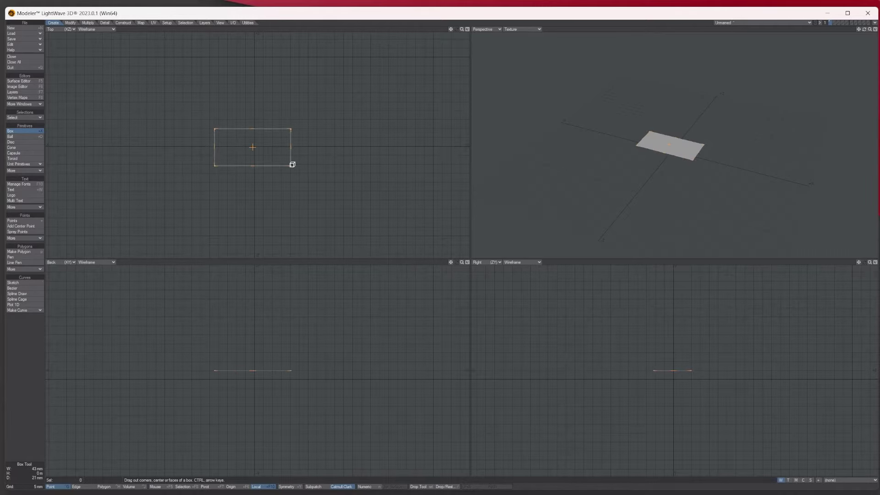
pyautogui.moveTo(252, 367)
pyautogui.mouseDown()
pyautogui.moveTo(256, 360)
pyautogui.moveTo(254, 379)
pyautogui.mouseUp()
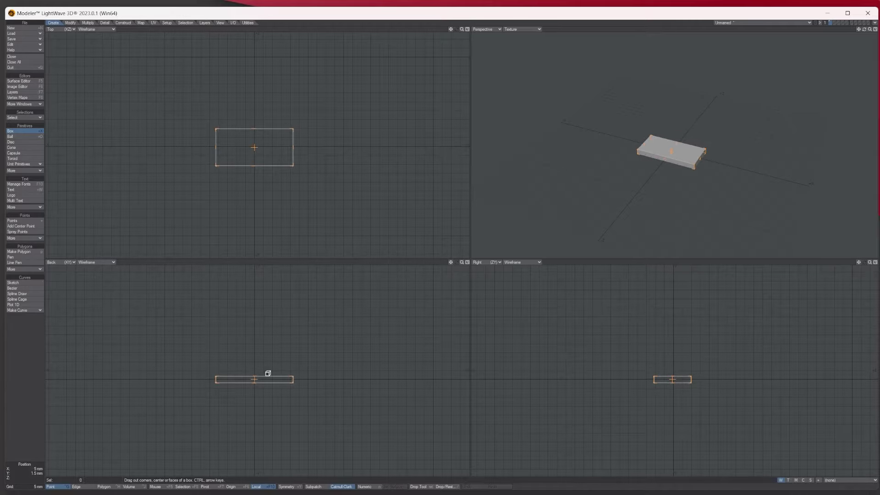
pyautogui.moveTo(461, 264); pyautogui.dragTo(510, 262)
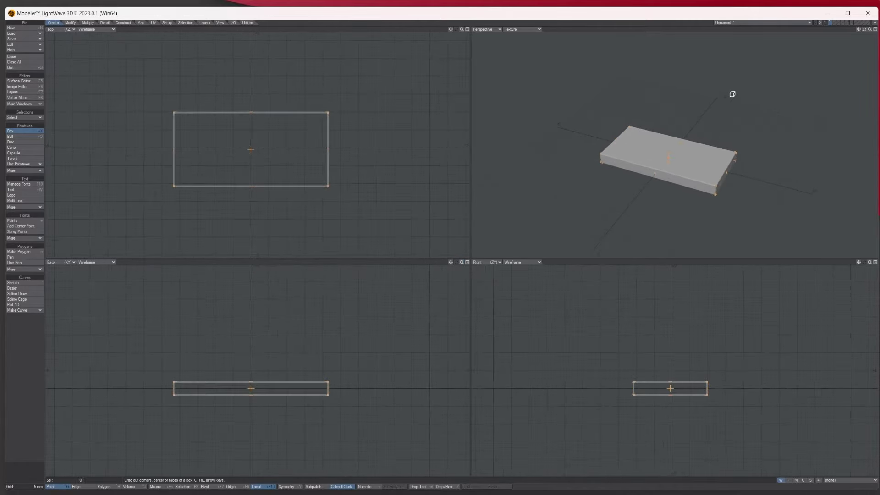
pyautogui.moveTo(870, 30); pyautogui.dragTo(879, 31)
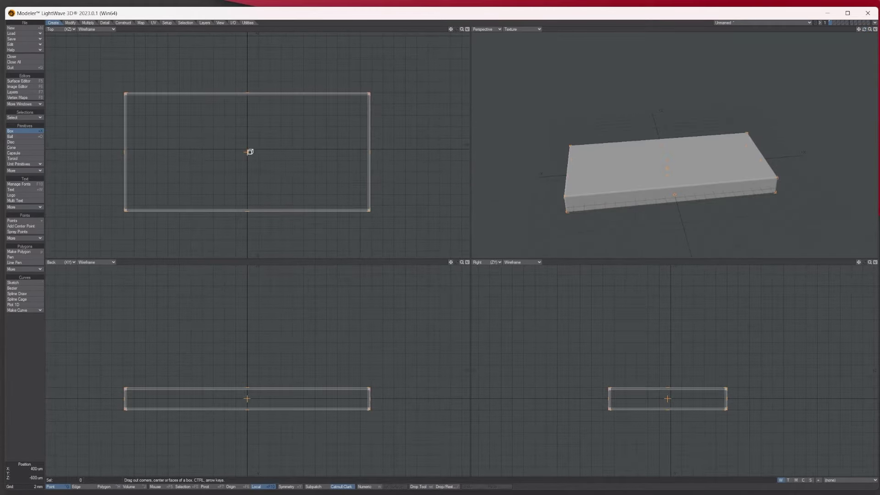
pyautogui.click(21, 133)
pyautogui.moveTo(246, 409); pyautogui.dragTo(247, 405)
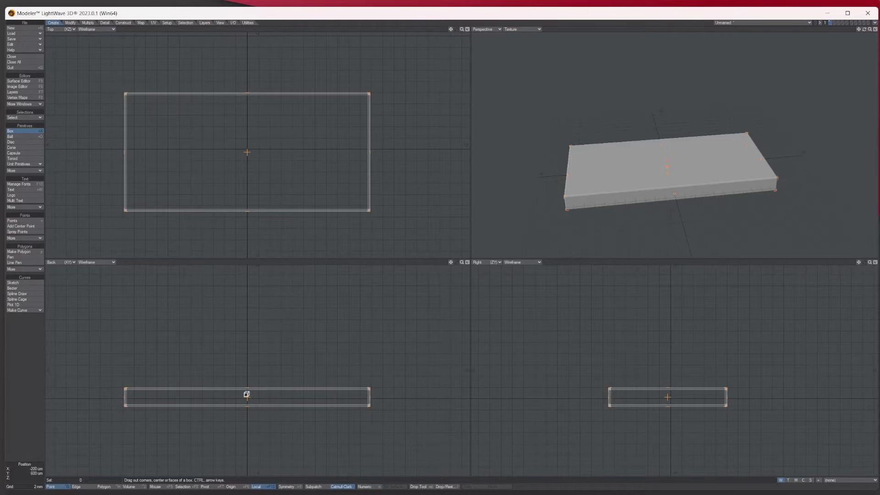
# Set the box numerically to 44 mm wide and 2 mm high, with Smooth Edge off, radius 0 and one radius segment
pyautogui.press('n')
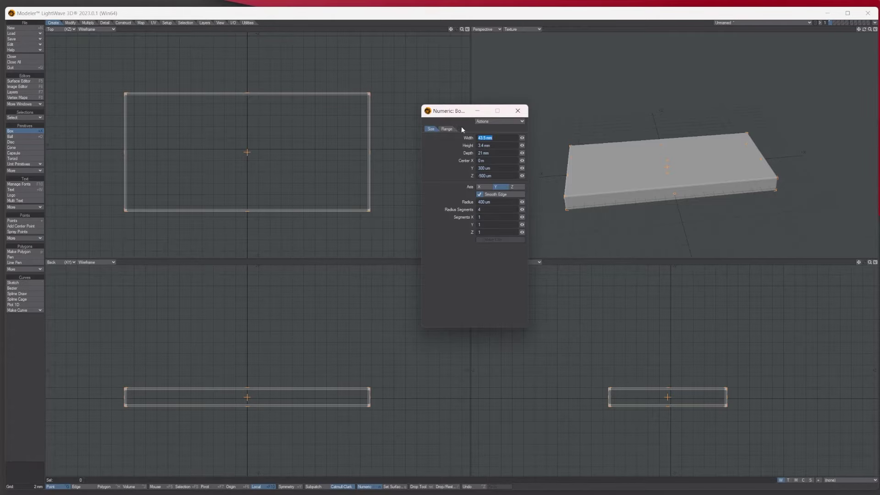
pyautogui.moveTo(521, 141); pyautogui.dragTo(518, 145)
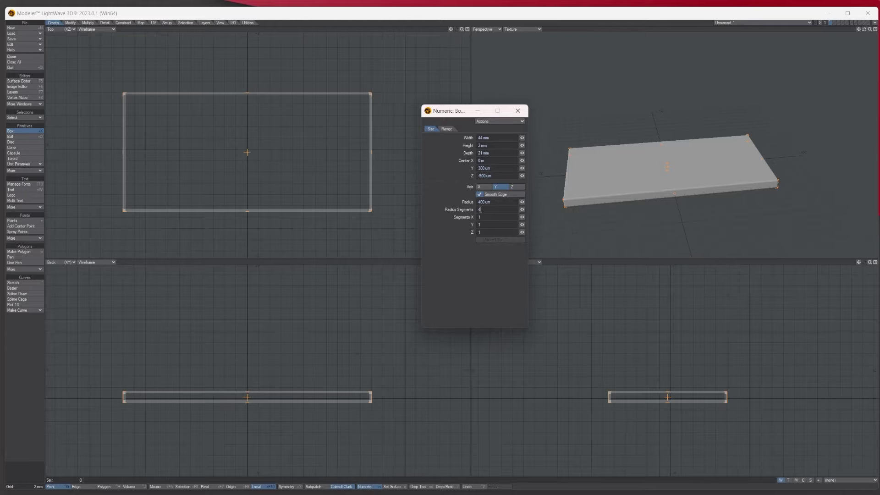
pyautogui.click(480, 195)
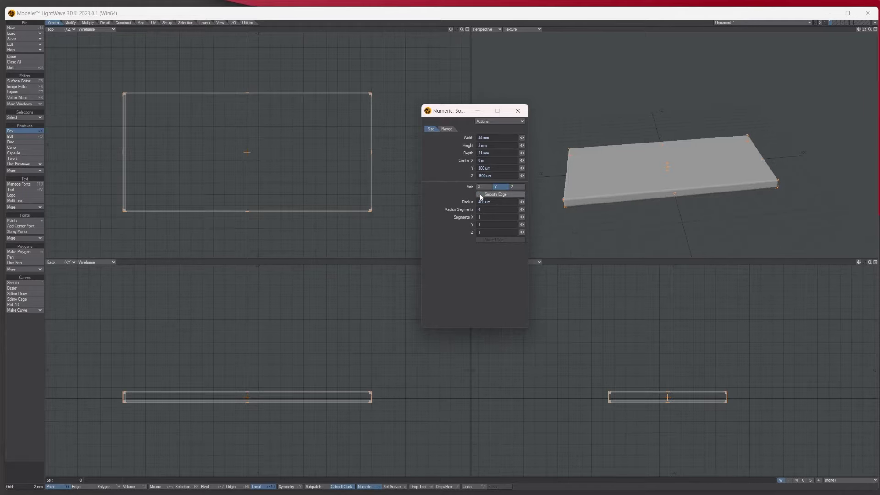
pyautogui.click(523, 203)
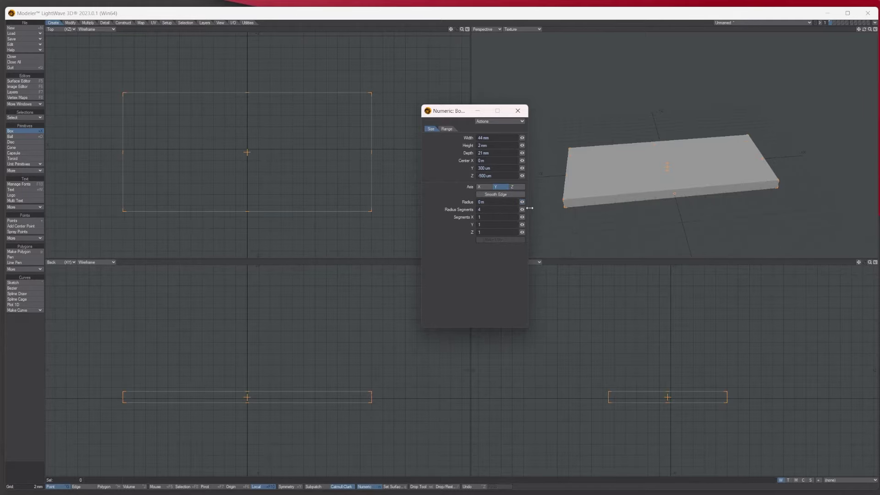
pyautogui.moveTo(530, 208); pyautogui.dragTo(504, 208)
# Orbit the perspective view around the box and set its shading to Textured Wire
pyautogui.moveTo(865, 29); pyautogui.dragTo(838, 30)
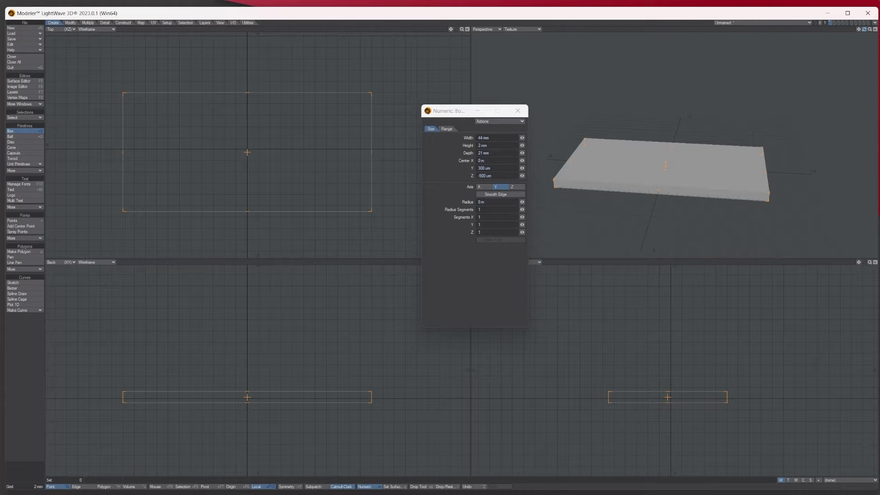
pyautogui.click(518, 30)
pyautogui.click(524, 56)
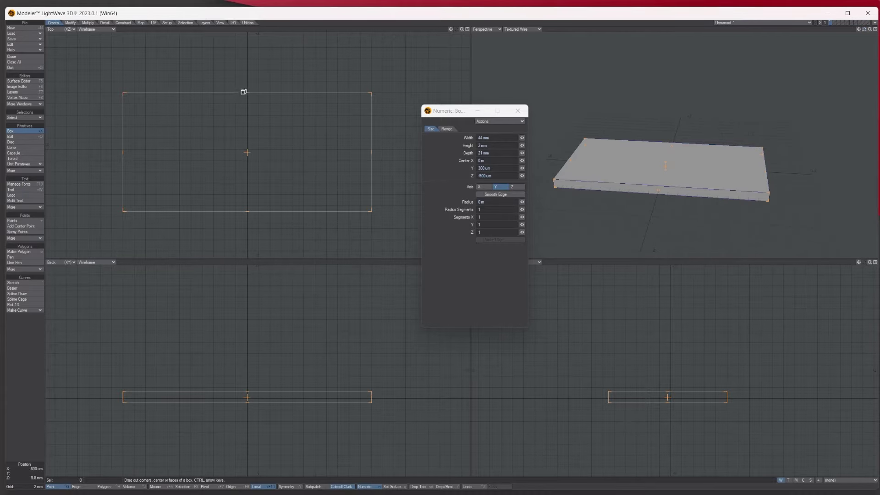
# Adjust the box's sides in the top view to about 37.8 mm wide and 17.8 mm deep
pyautogui.moveTo(244, 92); pyautogui.dragTo(247, 124)
pyautogui.moveTo(246, 208); pyautogui.dragTo(248, 184)
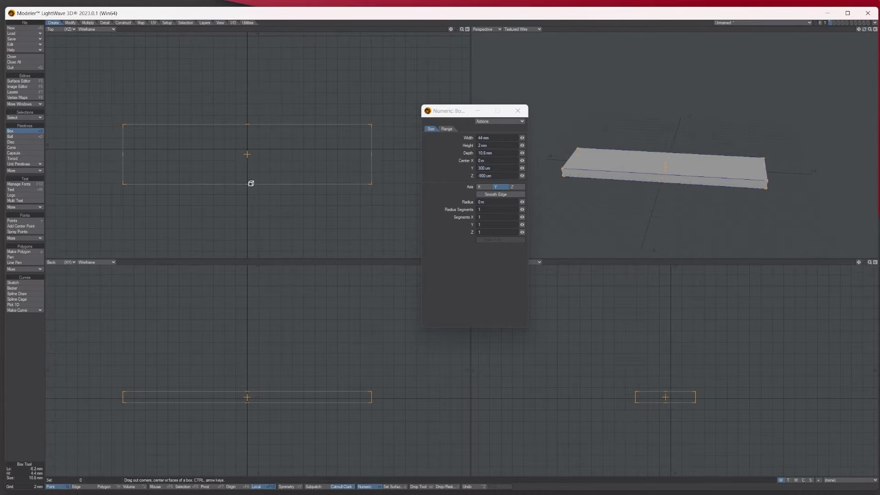
pyautogui.moveTo(122, 142); pyautogui.dragTo(146, 144)
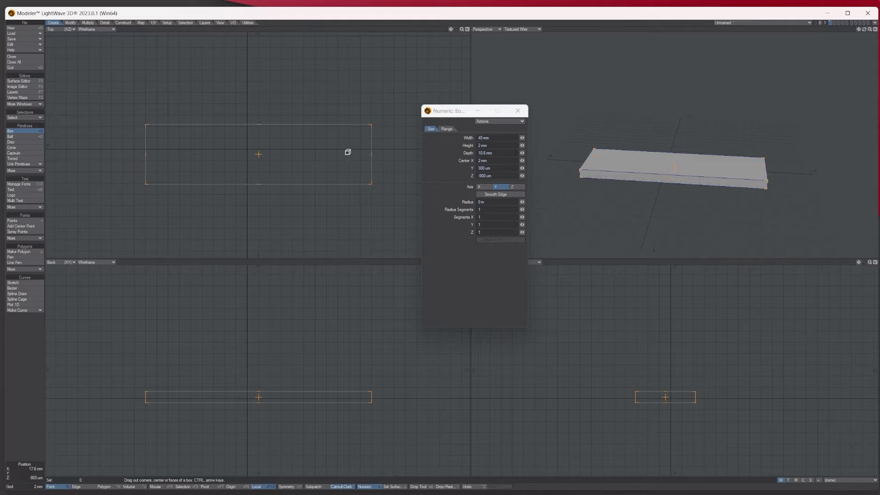
pyautogui.moveTo(258, 124); pyautogui.dragTo(260, 114)
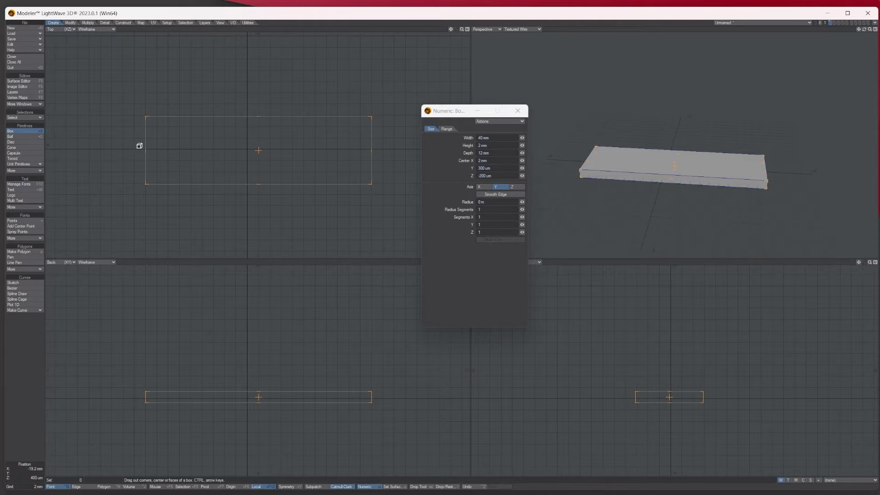
pyautogui.moveTo(138, 146); pyautogui.dragTo(125, 145)
pyautogui.moveTo(246, 183); pyautogui.dragTo(250, 216)
pyautogui.moveTo(372, 166); pyautogui.dragTo(337, 163)
pyautogui.moveTo(448, 115); pyautogui.dragTo(607, 119)
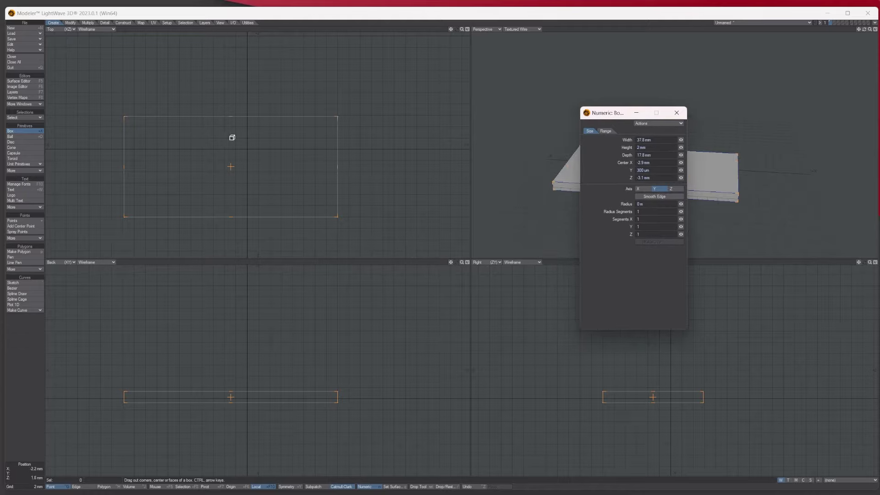
# Enlarge the box from its corner to about 54.4 mm by 22.8 mm and recentre it near the origin
pyautogui.moveTo(337, 115); pyautogui.dragTo(431, 88)
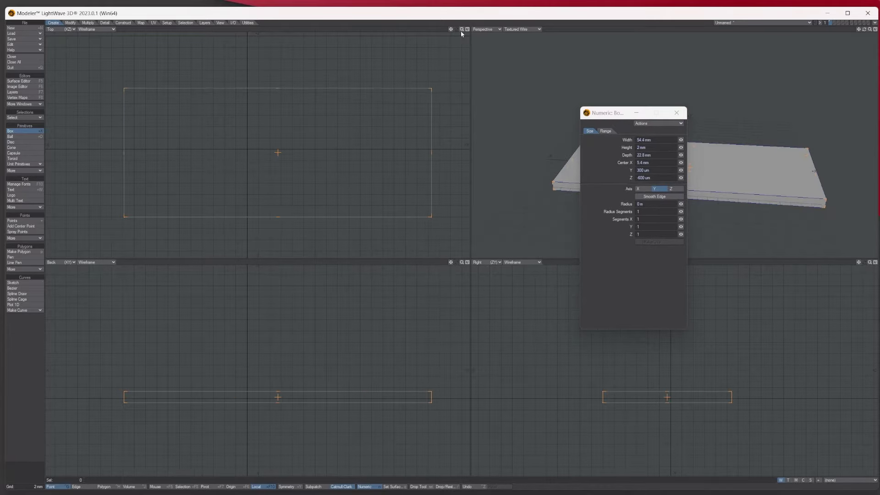
pyautogui.moveTo(461, 30); pyautogui.dragTo(409, 32)
pyautogui.moveTo(265, 148); pyautogui.dragTo(255, 145)
pyautogui.moveTo(607, 114); pyautogui.dragTo(425, 78)
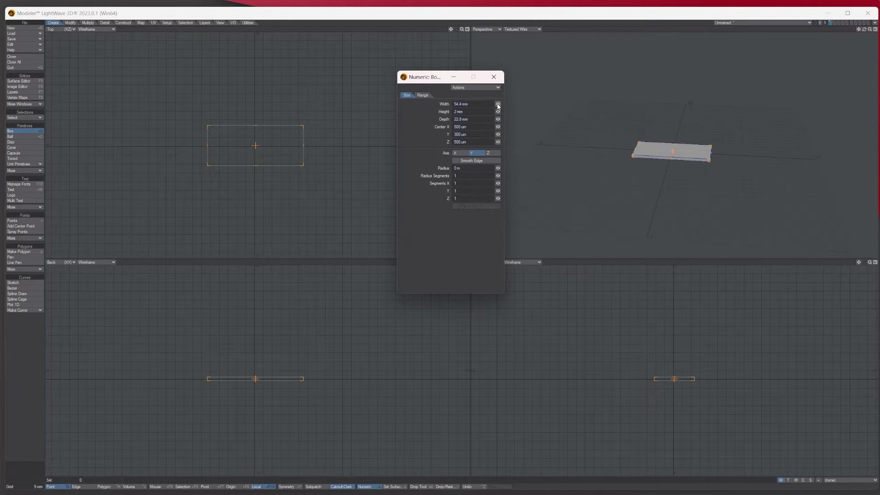
# Set the box to 80 mm wide and 30 mm deep, and pull its +X side in to a width of about 64.5 mm
pyautogui.moveTo(498, 107)
pyautogui.mouseDown()
pyautogui.moveTo(522, 107)
pyautogui.moveTo(499, 119)
pyautogui.mouseUp()
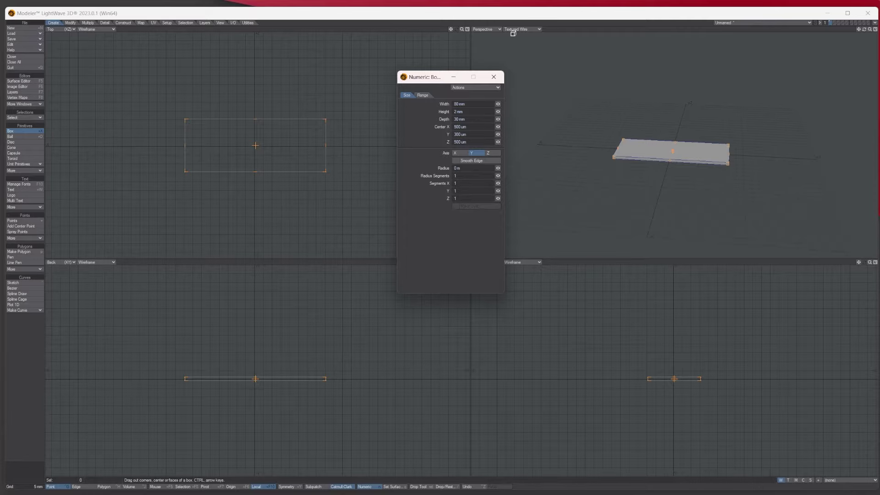
pyautogui.moveTo(870, 29); pyautogui.dragTo(877, 29)
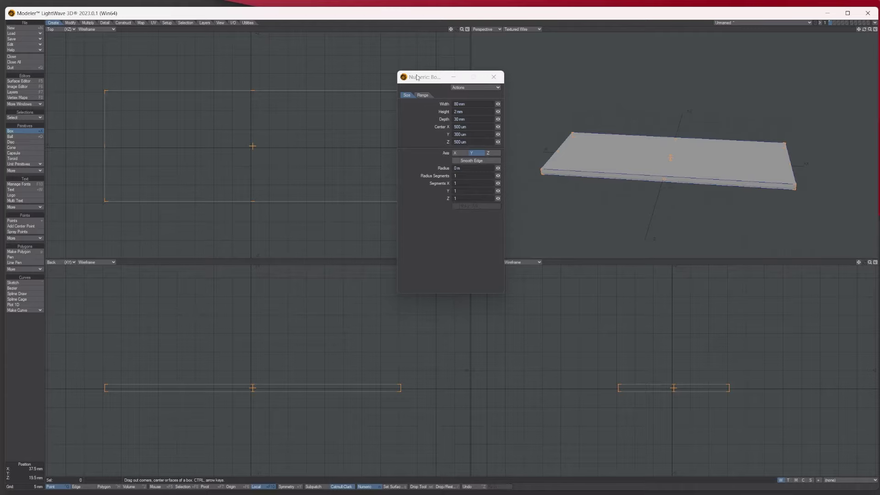
pyautogui.moveTo(418, 78); pyautogui.dragTo(506, 74)
pyautogui.moveTo(401, 145); pyautogui.dragTo(344, 145)
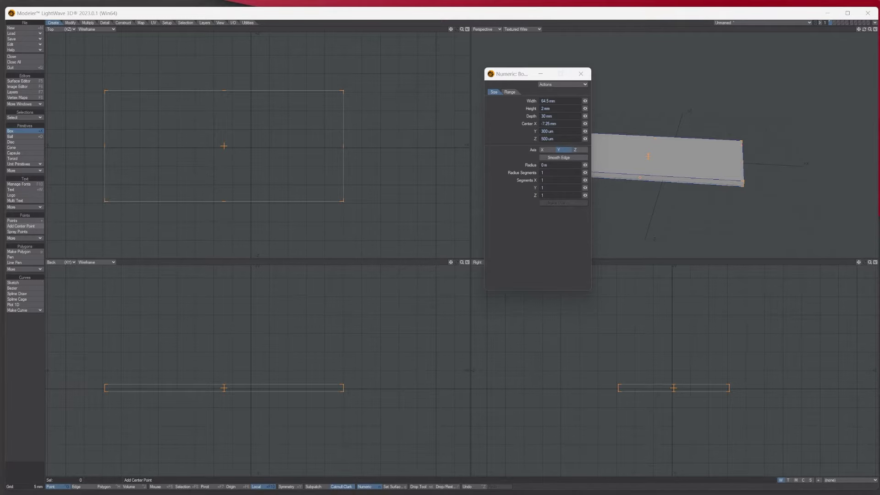
# Using the reference photo for proportions, resize the box to about 59.5 mm wide by 27.5 mm deep and centre it at X 0
pyautogui.hotkey('alt', 'Tab')
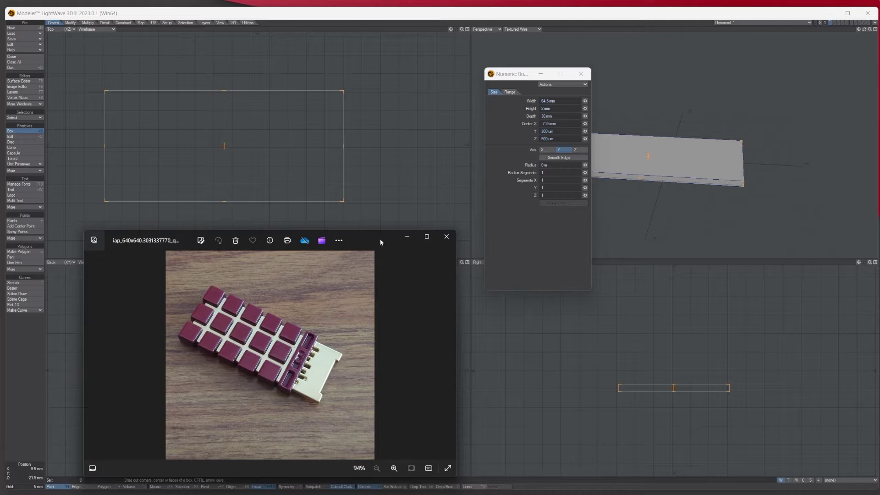
pyautogui.click(447, 237)
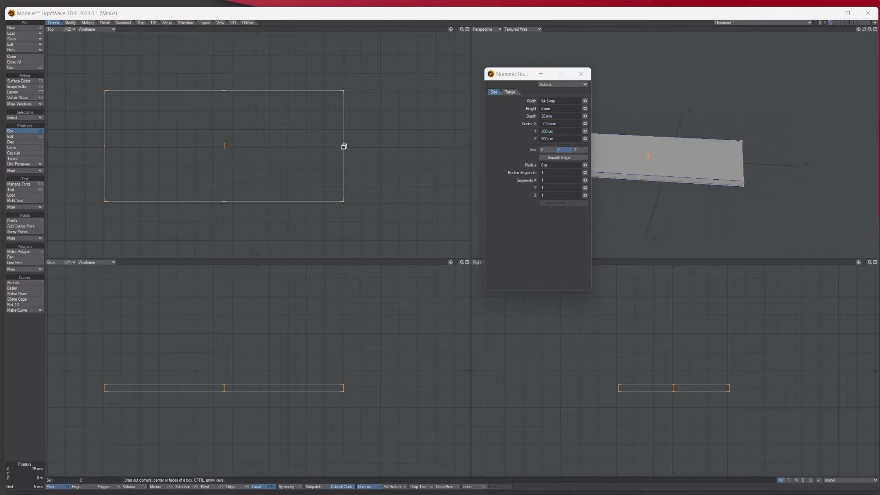
pyautogui.moveTo(344, 146); pyautogui.dragTo(325, 146)
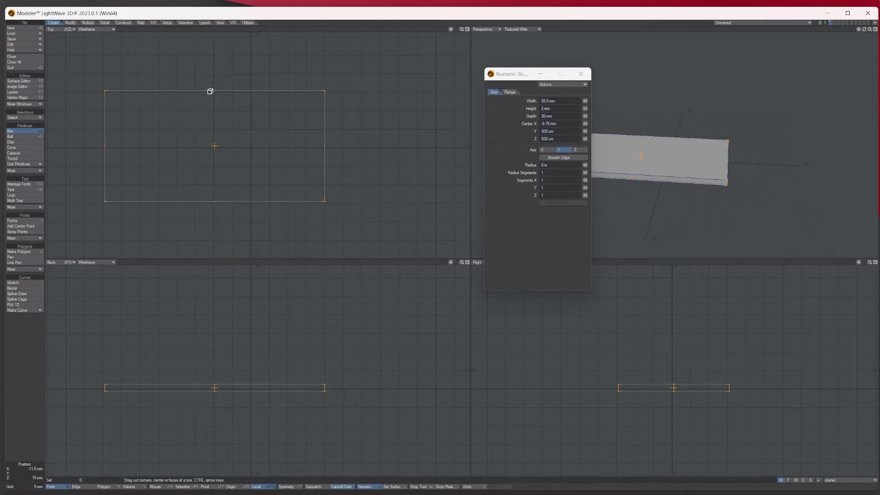
pyautogui.moveTo(210, 91); pyautogui.dragTo(213, 97)
pyautogui.moveTo(215, 146); pyautogui.dragTo(251, 146)
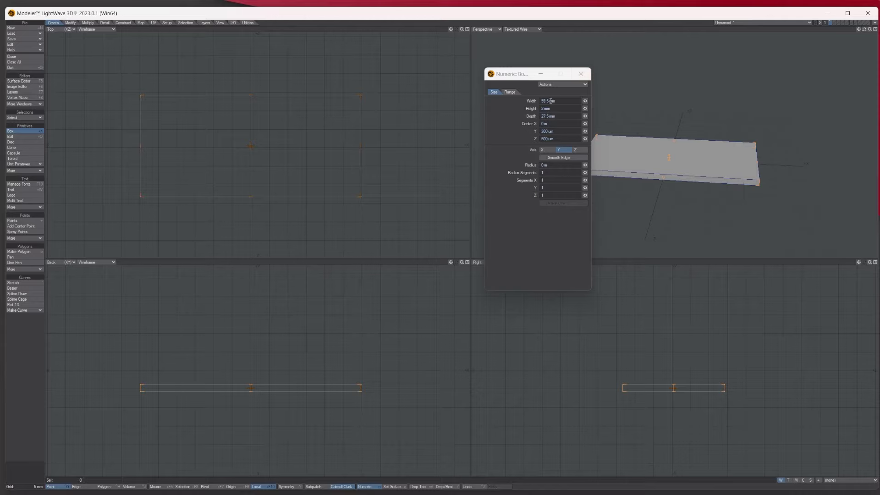
pyautogui.click(581, 74)
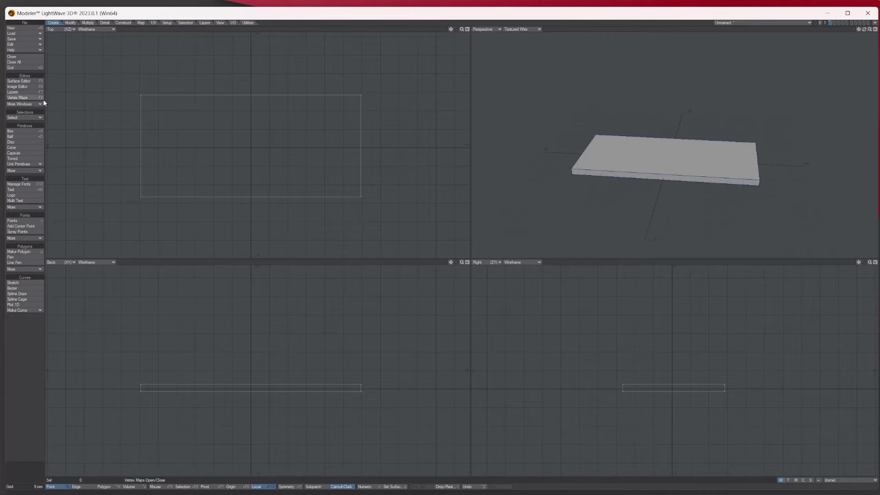
# Rename the layer containing the box as Main
pyautogui.click(13, 93)
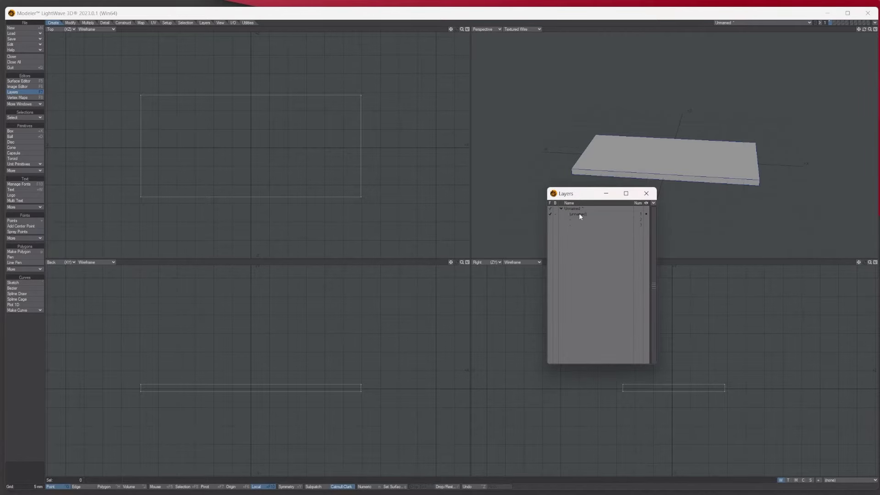
pyautogui.doubleClick(579, 214)
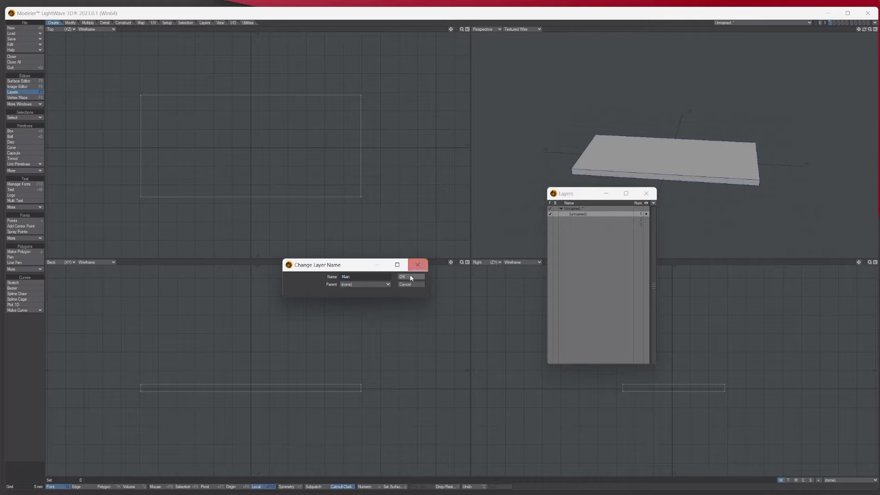
pyautogui.click(411, 276)
# Activate the empty second layer with Main as background, and draw a box about 7.5 mm wide, 7.5 mm high and 8 mm deep at Main's -X, +Z corner
pyautogui.click(577, 220)
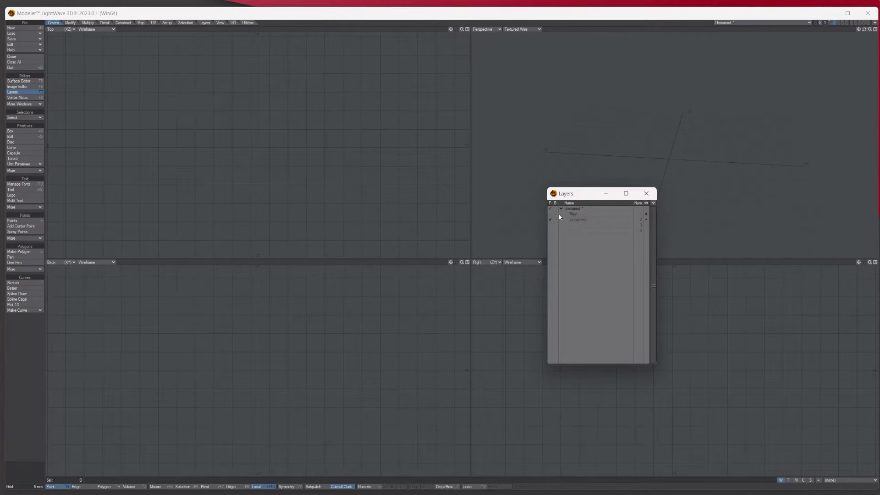
pyautogui.click(556, 214)
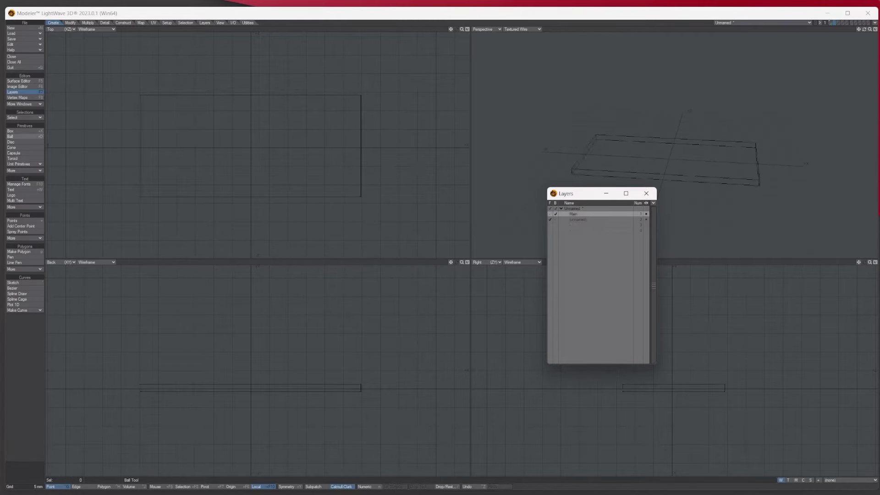
pyautogui.click(26, 131)
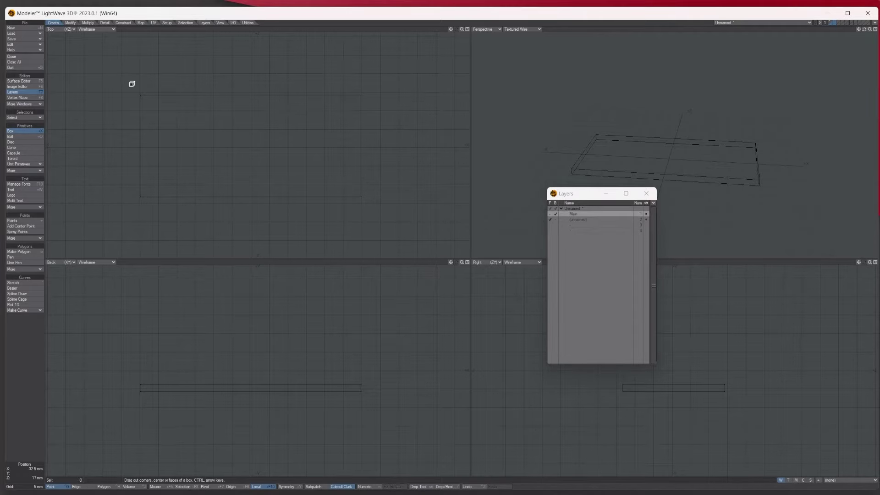
pyautogui.moveTo(131, 85); pyautogui.dragTo(164, 113)
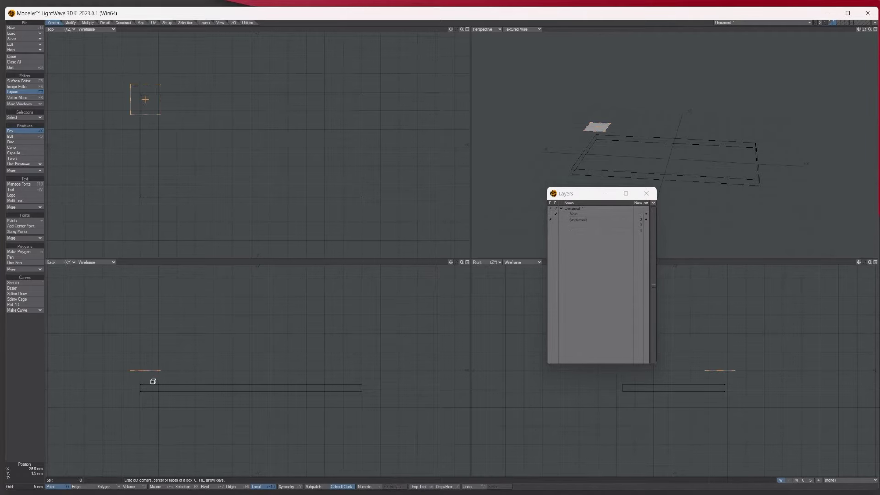
pyautogui.moveTo(146, 366)
pyautogui.mouseDown()
pyautogui.moveTo(147, 339)
pyautogui.moveTo(145, 387)
pyautogui.moveTo(160, 372)
pyautogui.mouseUp()
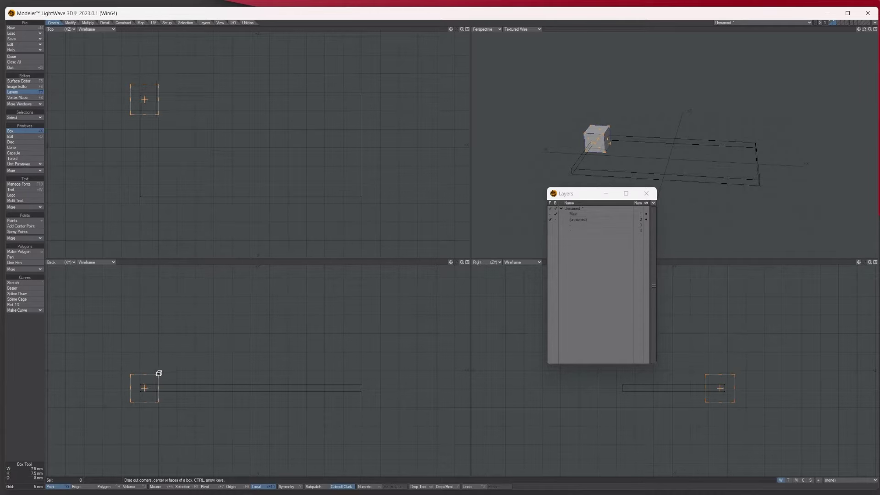
# Reduce the small box's height to about 6.5 mm and centre it near X -28 mm, Y 500 um, Z 12.5 mm
pyautogui.moveTo(131, 402); pyautogui.dragTo(146, 388)
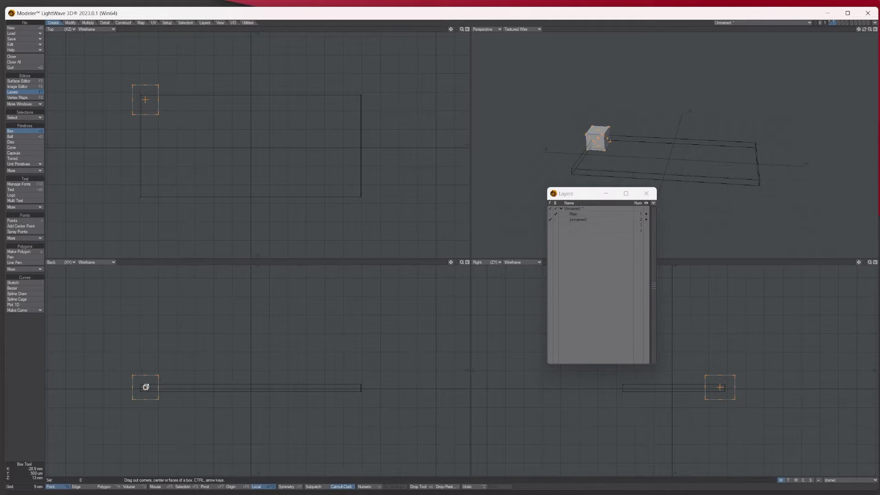
pyautogui.moveTo(132, 87); pyautogui.dragTo(148, 100)
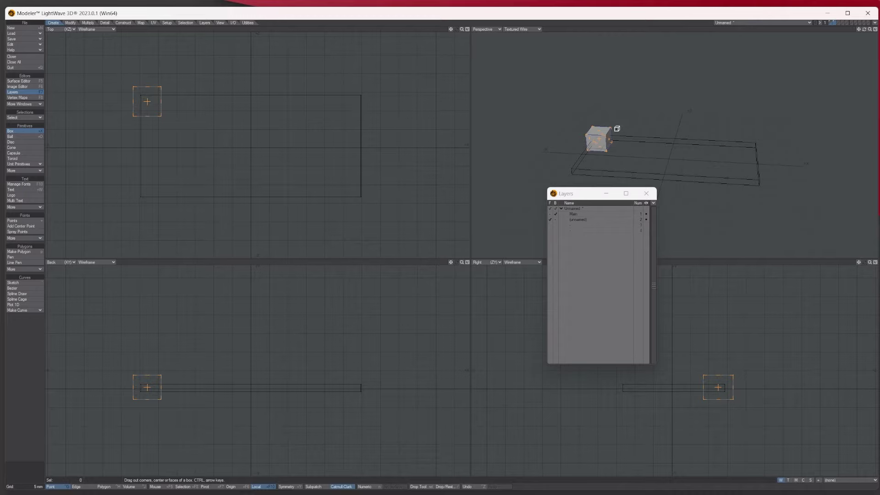
pyautogui.moveTo(581, 195); pyautogui.dragTo(526, 200)
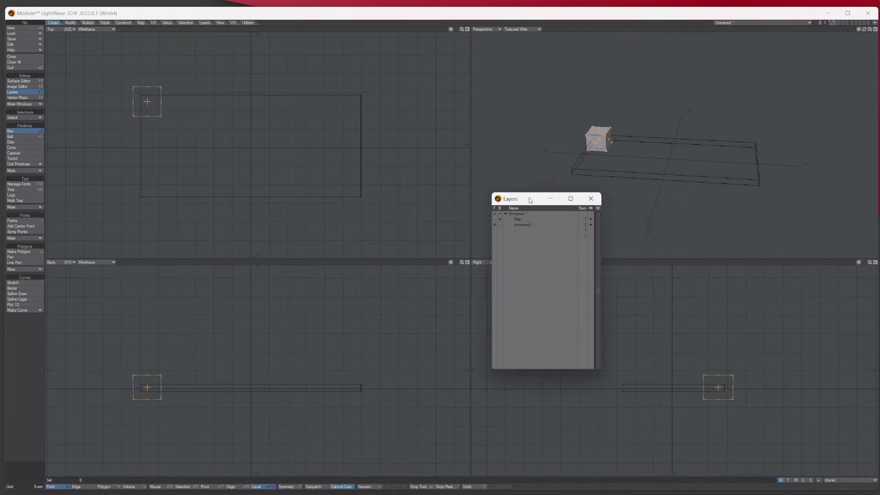
# Round the small box's edges with Smooth Edge, using a 1 mm radius and 4 radius segments
pyautogui.moveTo(865, 29)
pyautogui.mouseDown()
pyautogui.moveTo(877, 31)
pyautogui.moveTo(879, 22)
pyautogui.moveTo(870, 42)
pyautogui.moveTo(855, 37)
pyautogui.mouseUp()
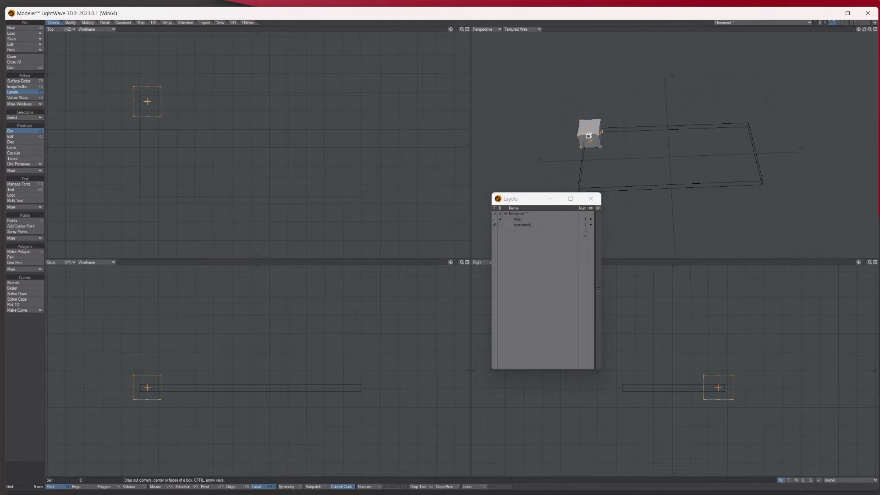
pyautogui.press('n')
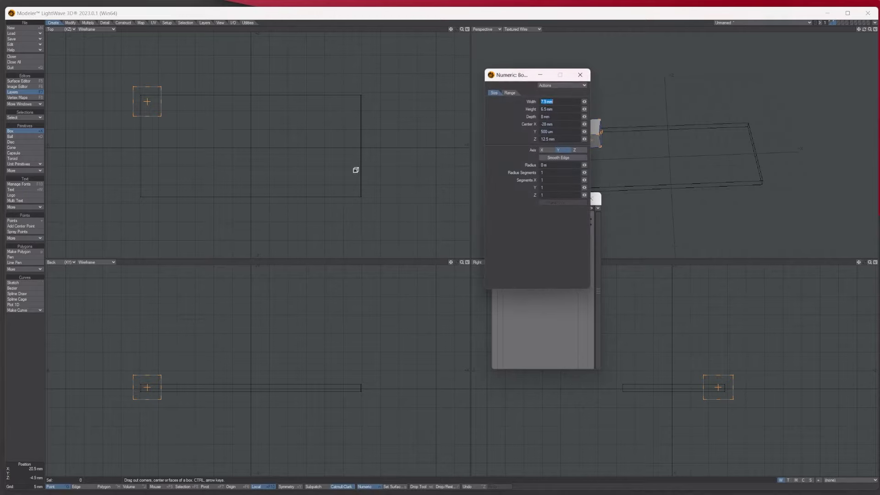
pyautogui.click(546, 158)
pyautogui.moveTo(524, 75); pyautogui.dragTo(324, 129)
pyautogui.moveTo(385, 221); pyautogui.dragTo(390, 228)
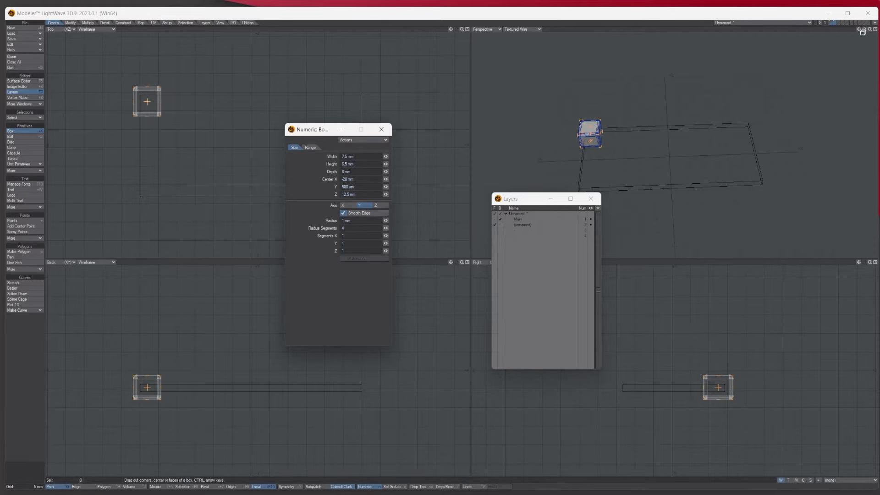
pyautogui.press('a')
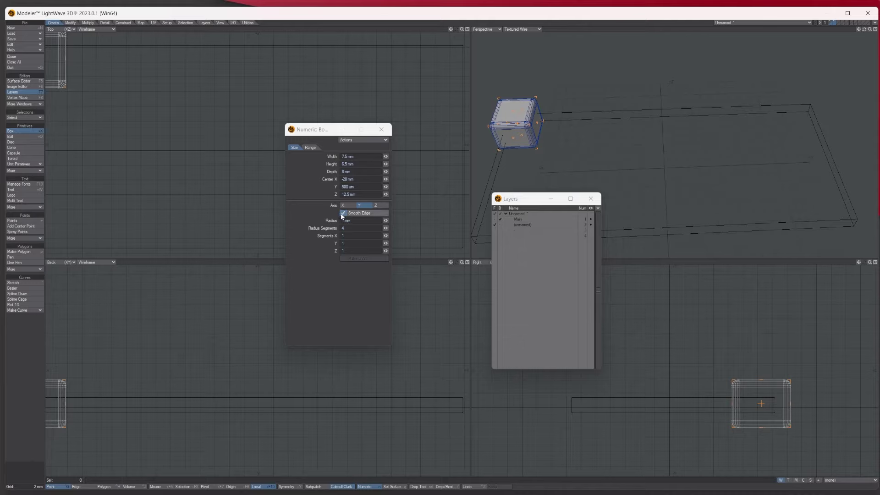
# Try edge radii of 200 um, 1 mm and 0 on the small box
pyautogui.moveTo(352, 220); pyautogui.dragTo(319, 220)
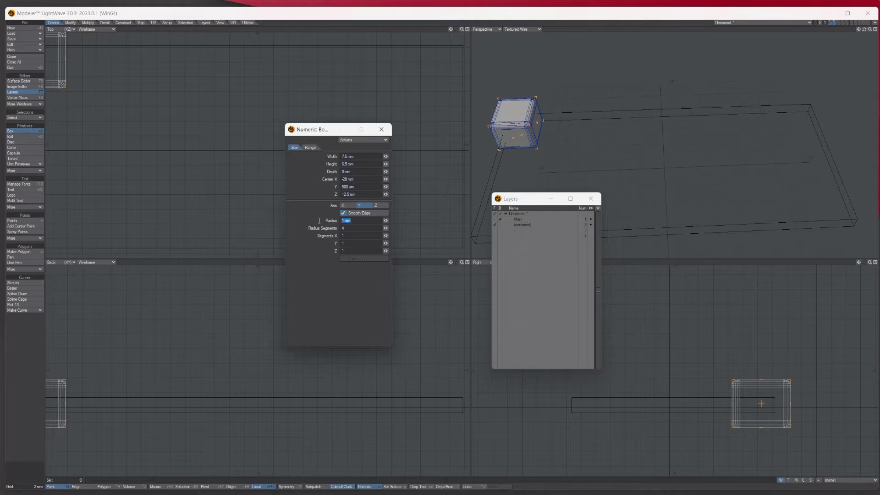
pyautogui.write('200um')
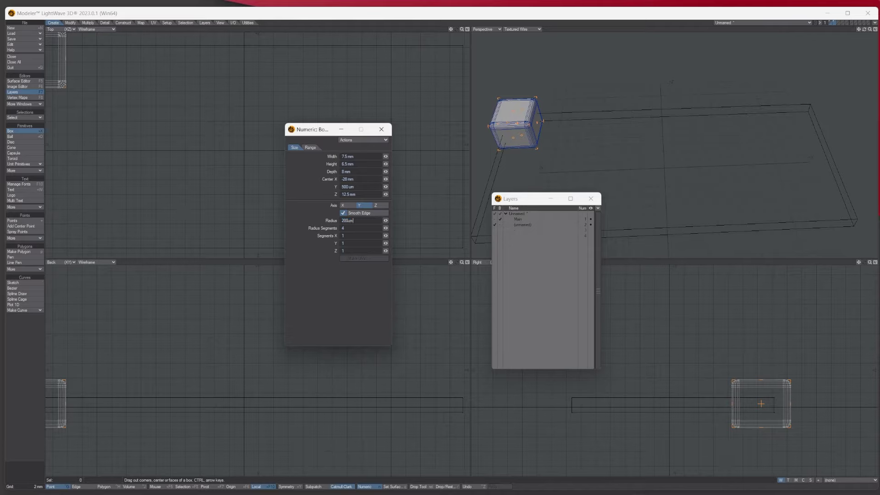
pyautogui.press('Return')
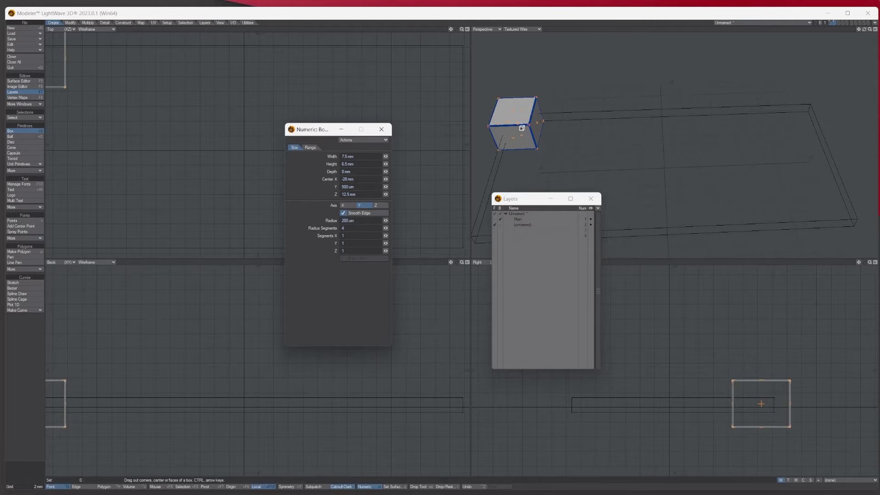
pyautogui.click(352, 221)
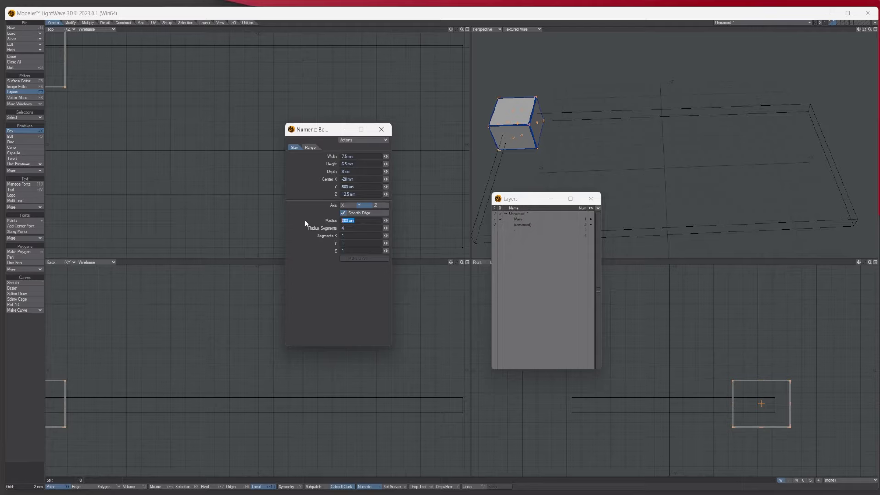
pyautogui.write('1')
pyautogui.press('Return')
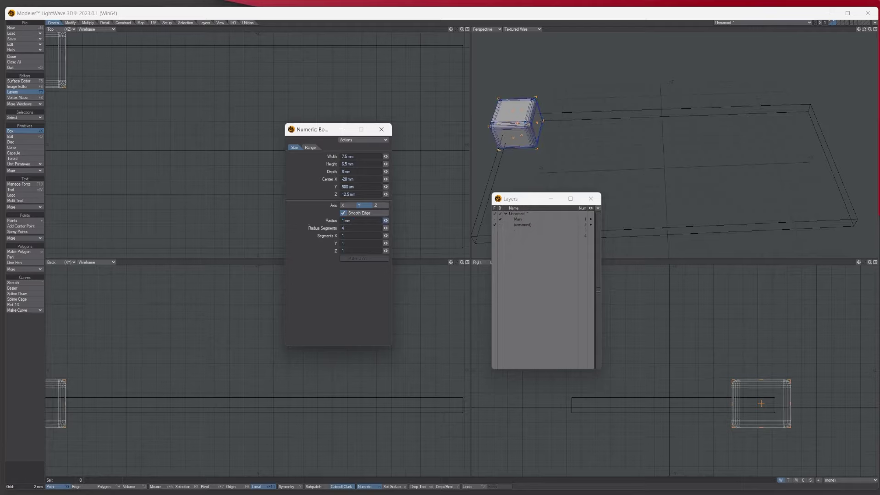
pyautogui.write('0')
pyautogui.press('Return')
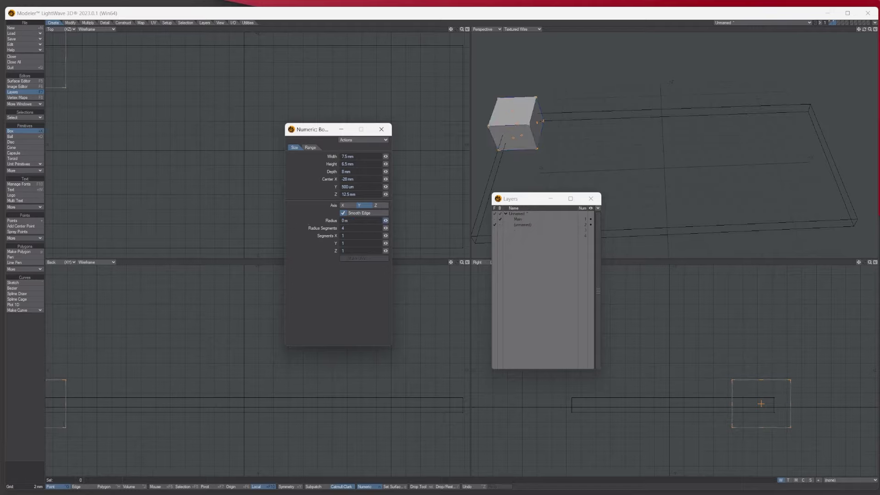
# Set the small box's edge radius to 1 mm and finish creating the box
pyautogui.moveTo(385, 220); pyautogui.dragTo(390, 220)
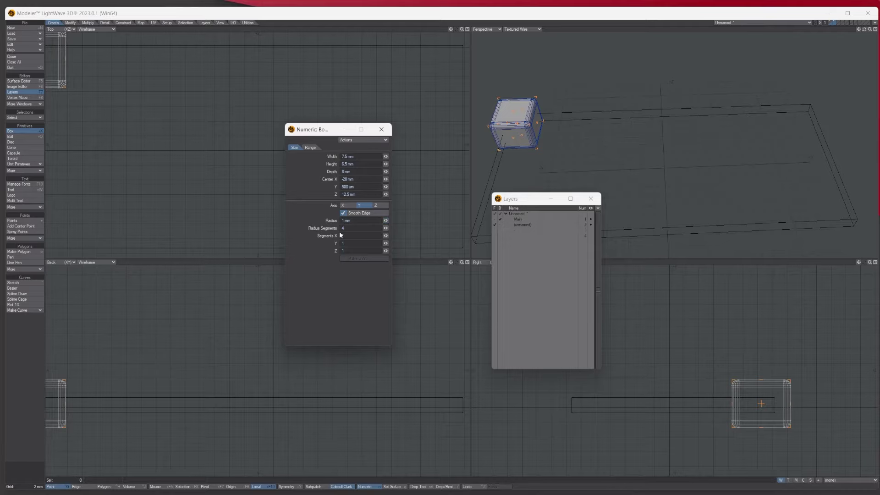
pyautogui.click(381, 130)
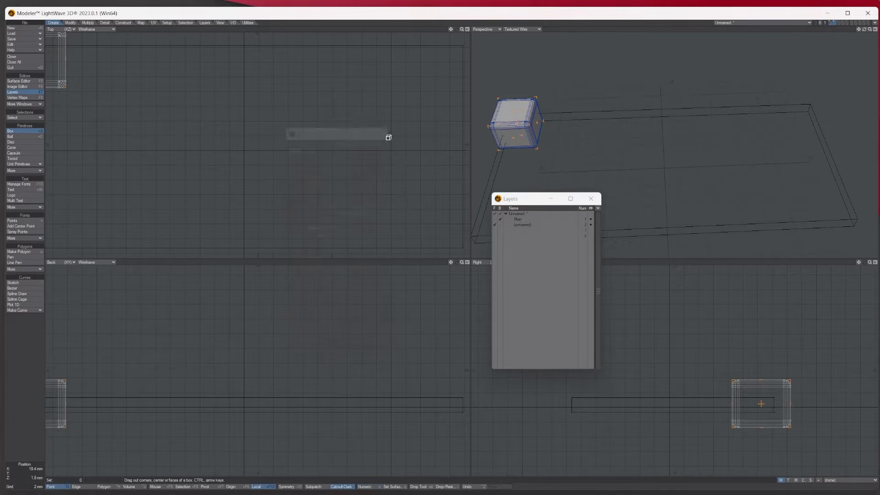
pyautogui.press('Return')
# Set up a rectangular array of the rounded box with counts X 5, Y 1, Z 3 and offsets of 10 mm in X and -12 mm in Z
pyautogui.moveTo(870, 29); pyautogui.dragTo(867, 29)
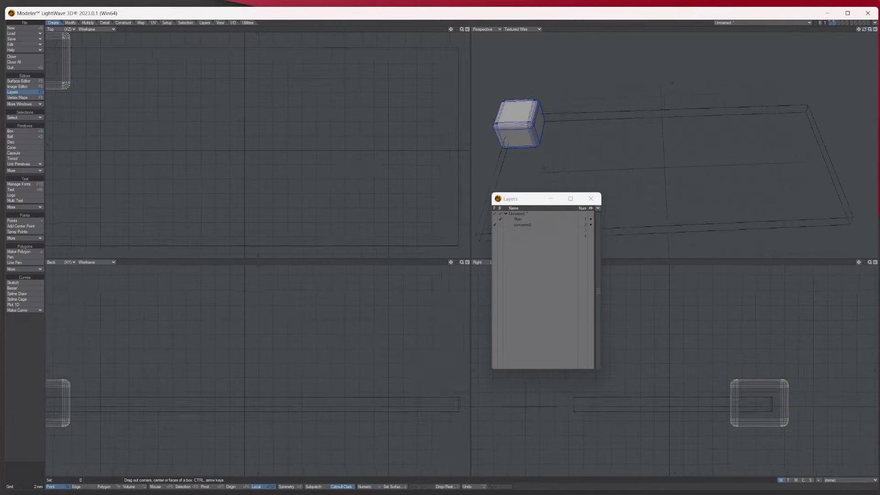
pyautogui.press('a')
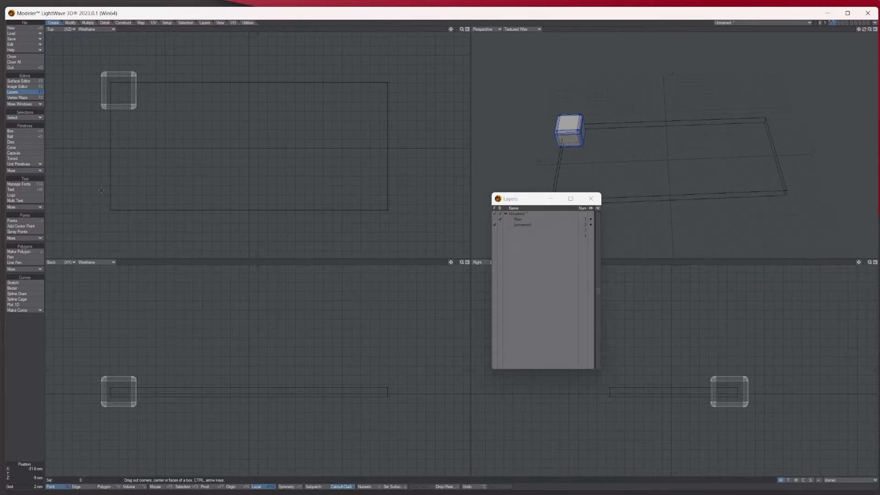
pyautogui.click(88, 22)
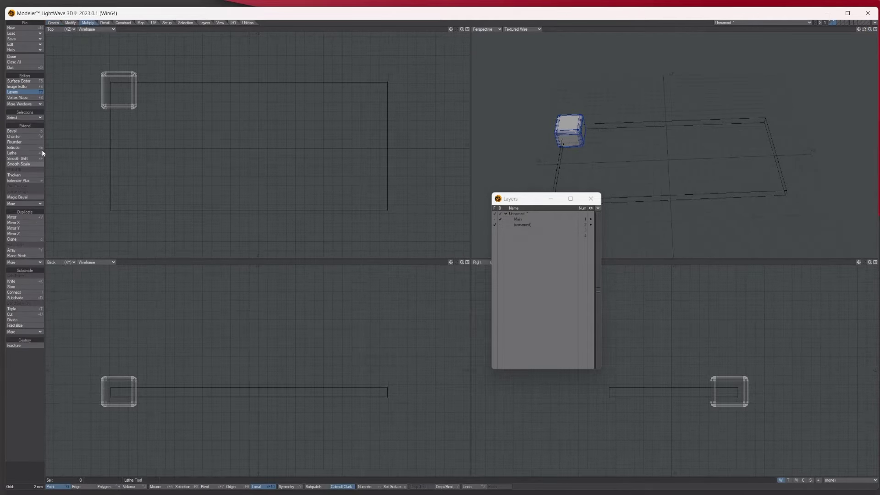
pyautogui.click(21, 252)
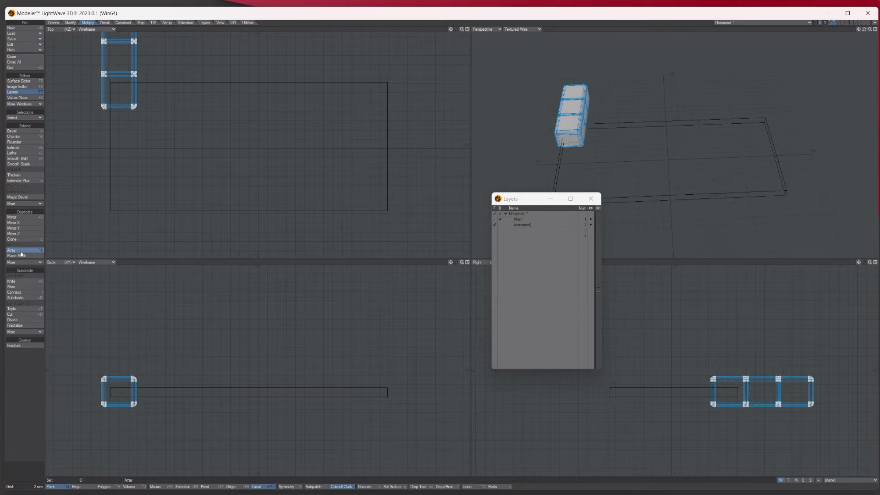
pyautogui.press('n')
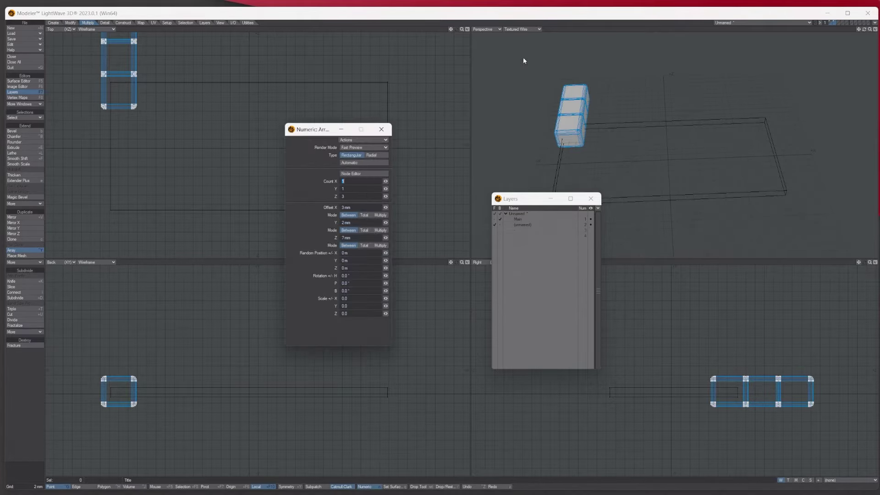
pyautogui.moveTo(461, 30); pyautogui.dragTo(404, 181)
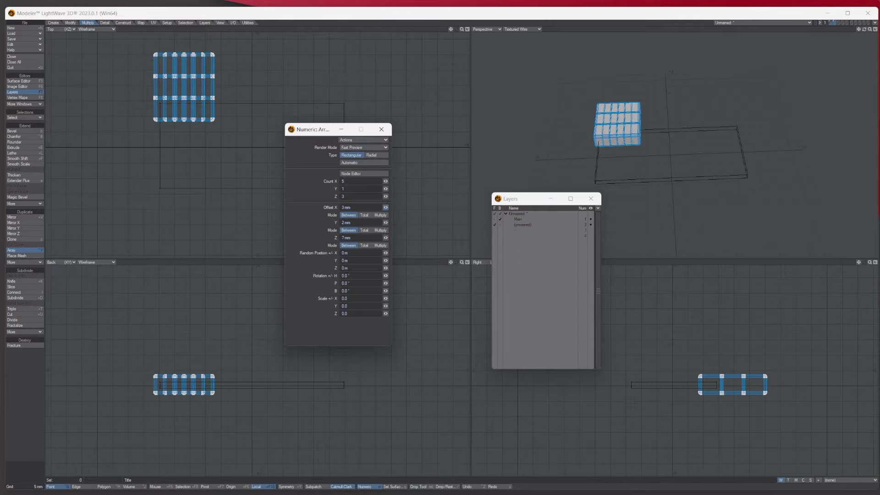
pyautogui.moveTo(386, 208); pyautogui.dragTo(399, 207)
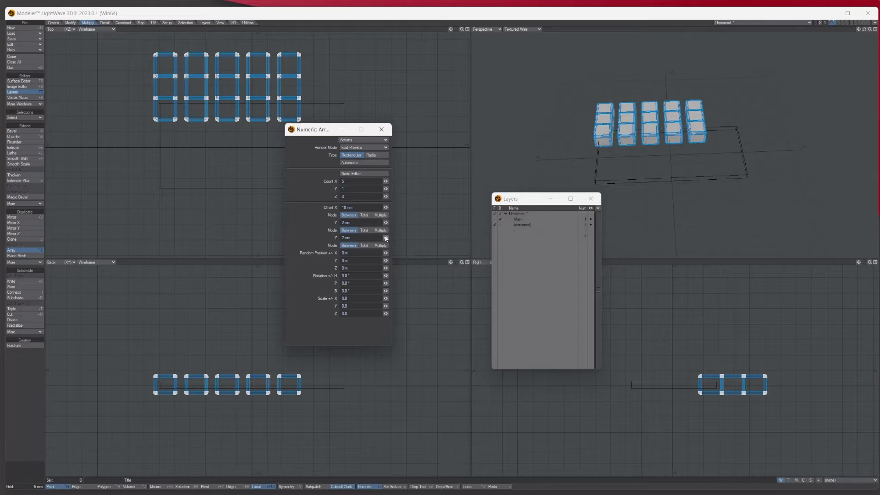
pyautogui.moveTo(386, 238); pyautogui.dragTo(375, 237)
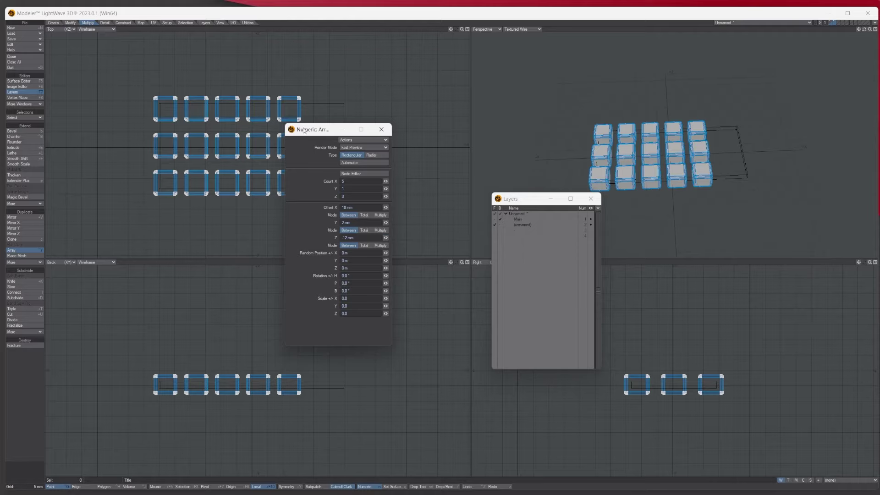
# Set the array's Z offset to -10 mm and finish the array
pyautogui.moveTo(305, 129); pyautogui.dragTo(409, 106)
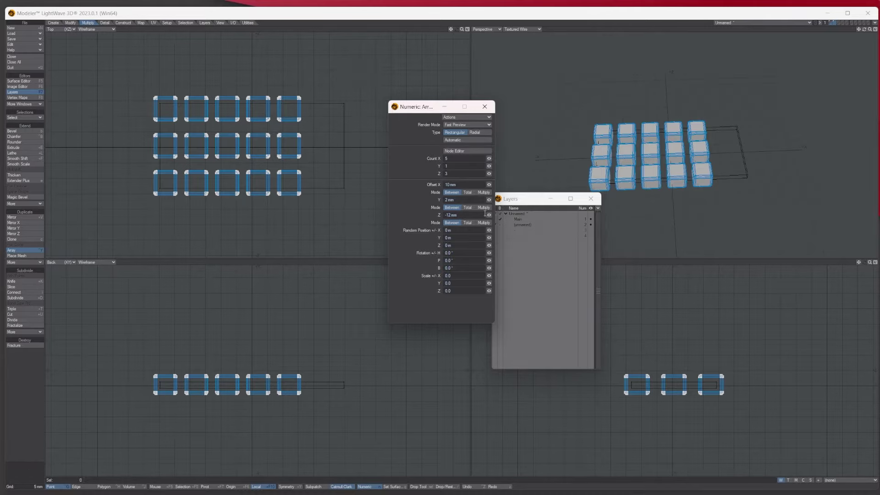
pyautogui.moveTo(489, 215); pyautogui.dragTo(493, 215)
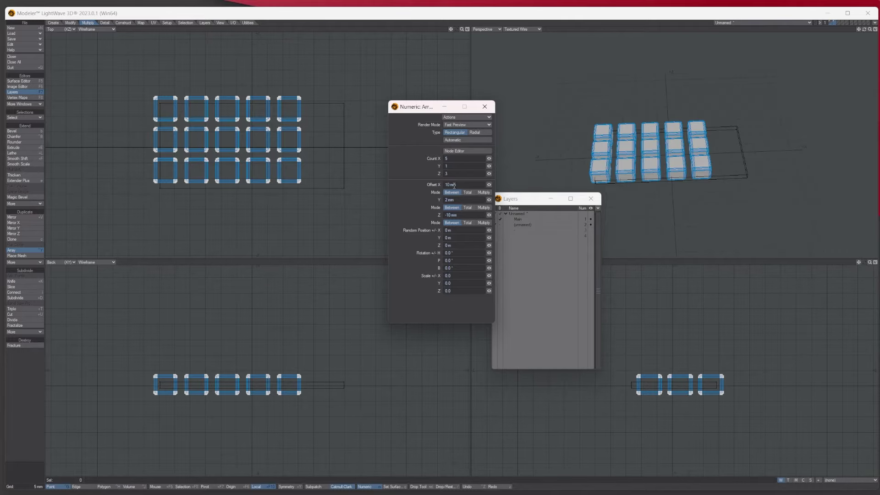
pyautogui.click(487, 108)
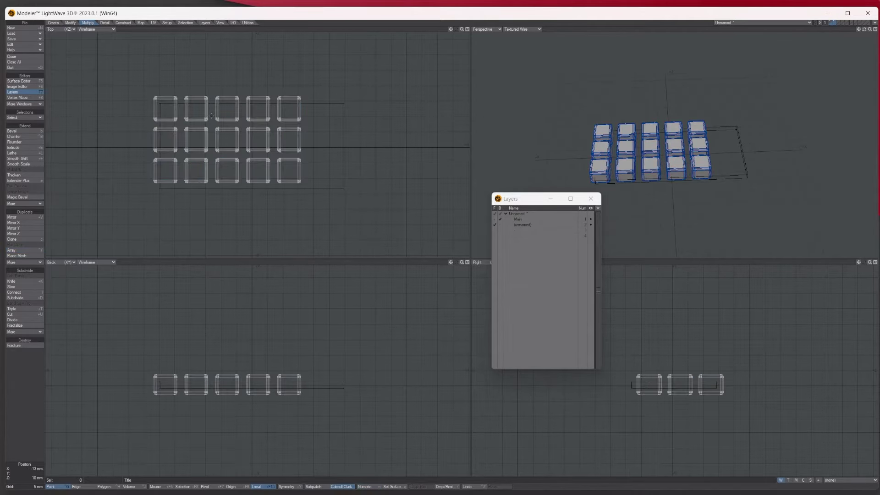
# Move the grid of rounded blocks in the -Z direction to centre its three rows across the base's depth
pyautogui.click(70, 22)
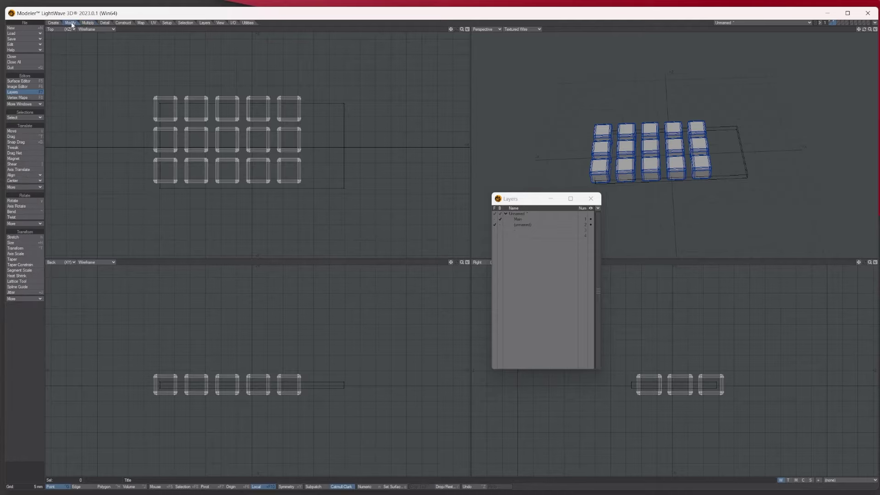
pyautogui.click(18, 130)
pyautogui.moveTo(194, 122); pyautogui.dragTo(202, 138)
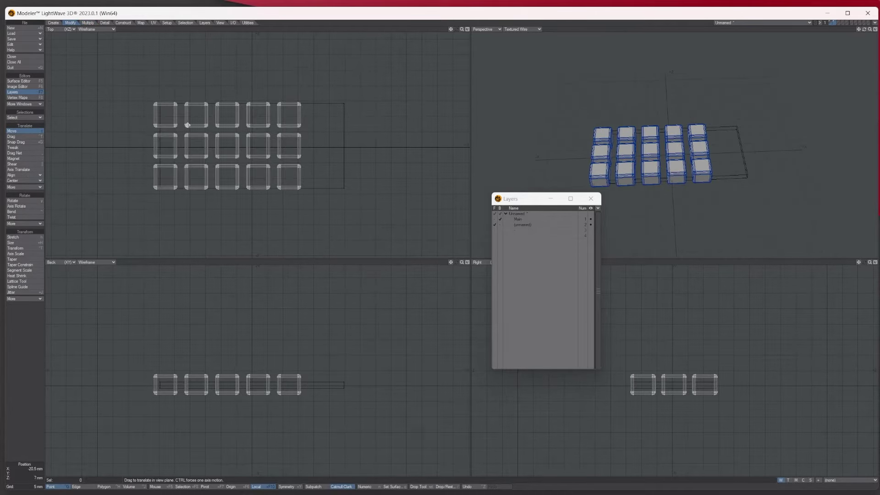
# Scale the grid of rounded blocks up slightly around the mouse position and shift it 1.5 mm along X
pyautogui.click(20, 244)
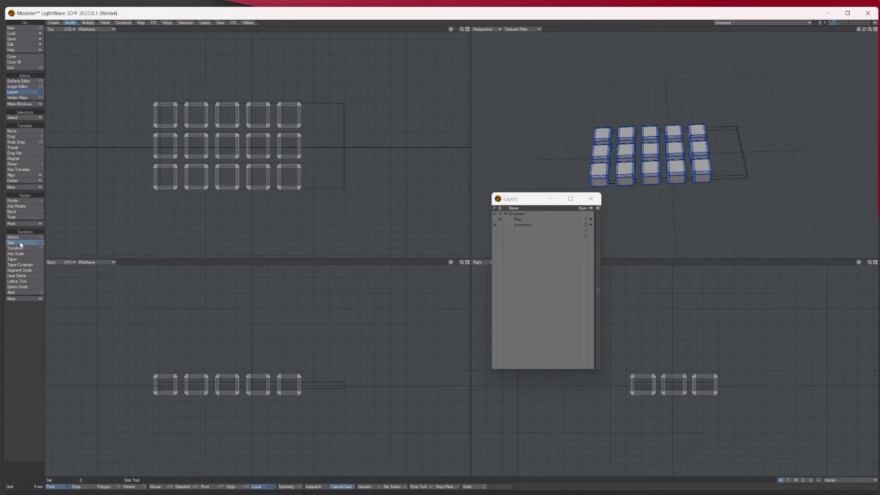
pyautogui.moveTo(217, 149); pyautogui.dragTo(252, 158)
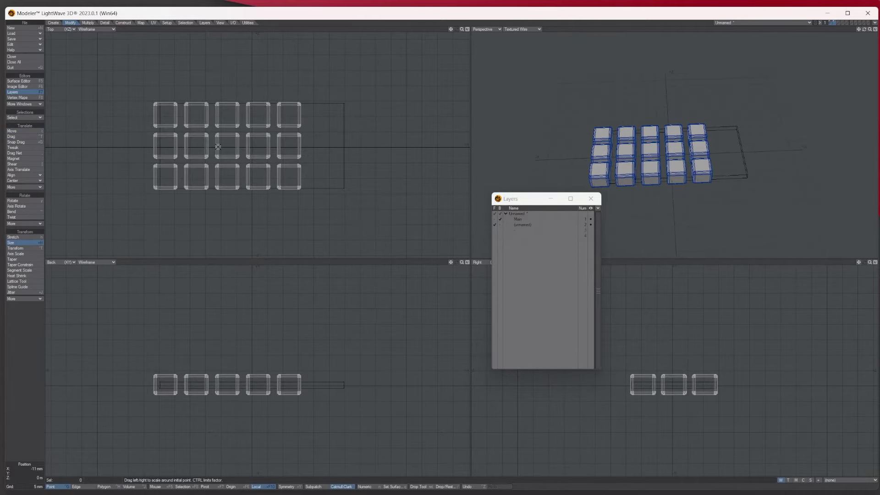
pyautogui.click(156, 486)
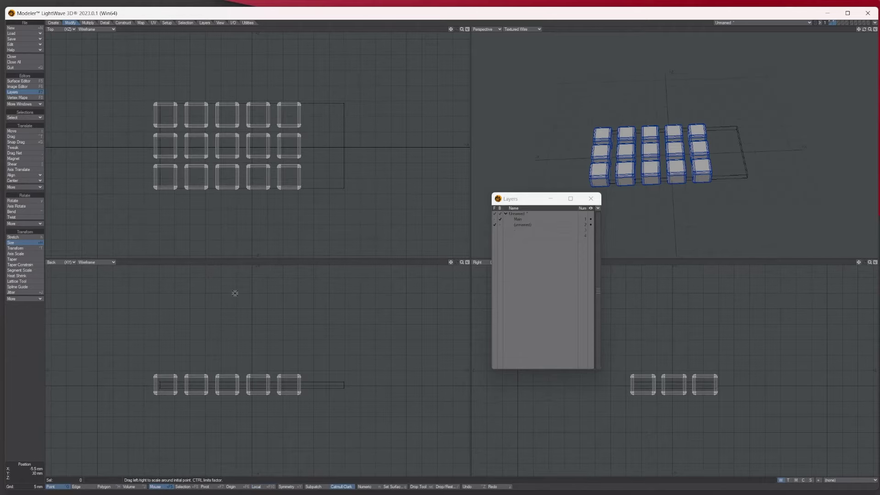
pyautogui.moveTo(224, 147)
pyautogui.mouseDown()
pyautogui.moveTo(241, 147)
pyautogui.moveTo(227, 146)
pyautogui.mouseUp()
pyautogui.press('t')
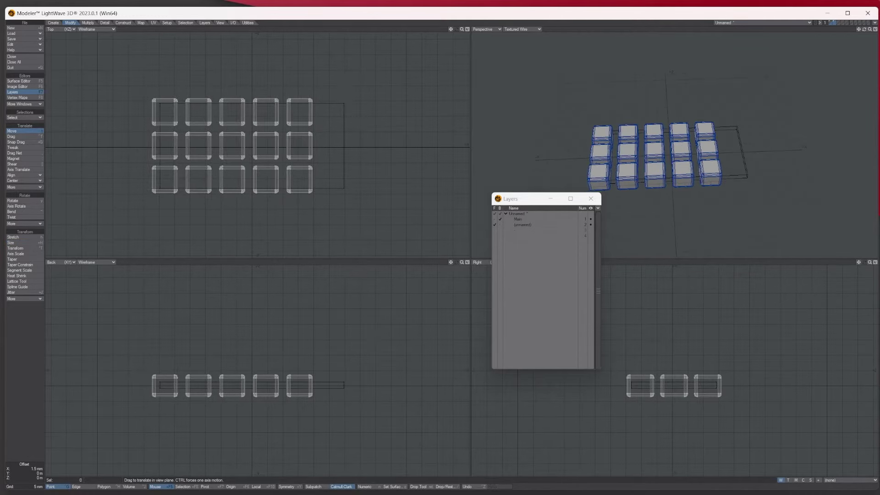
# Show the base layer together with the blocks, orbit the perspective view and compare the model with the reference photo
pyautogui.keyDown('shift'); pyautogui.click(495, 220); pyautogui.keyUp('shift')
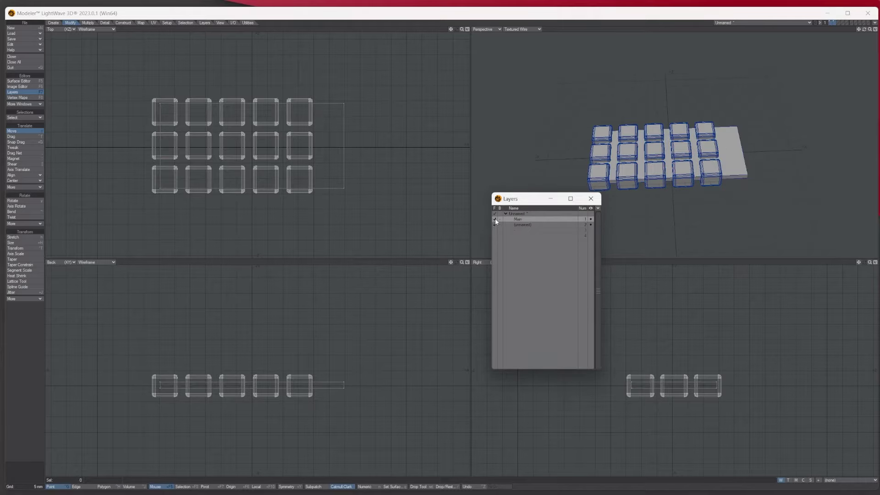
pyautogui.moveTo(864, 30)
pyautogui.mouseDown()
pyautogui.moveTo(849, 13)
pyautogui.moveTo(858, 6)
pyautogui.moveTo(825, 22)
pyautogui.moveTo(846, 40)
pyautogui.moveTo(871, 34)
pyautogui.mouseUp()
pyautogui.keyDown('alt'); pyautogui.moveTo(641, 174); pyautogui.dragTo(586, 165); pyautogui.keyUp('alt')
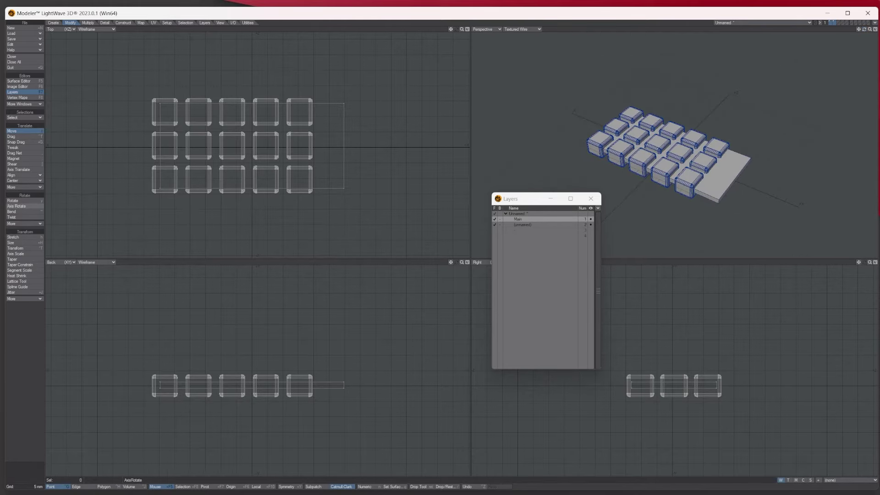
pyautogui.moveTo(0, 207); pyautogui.dragTo(416, 163)
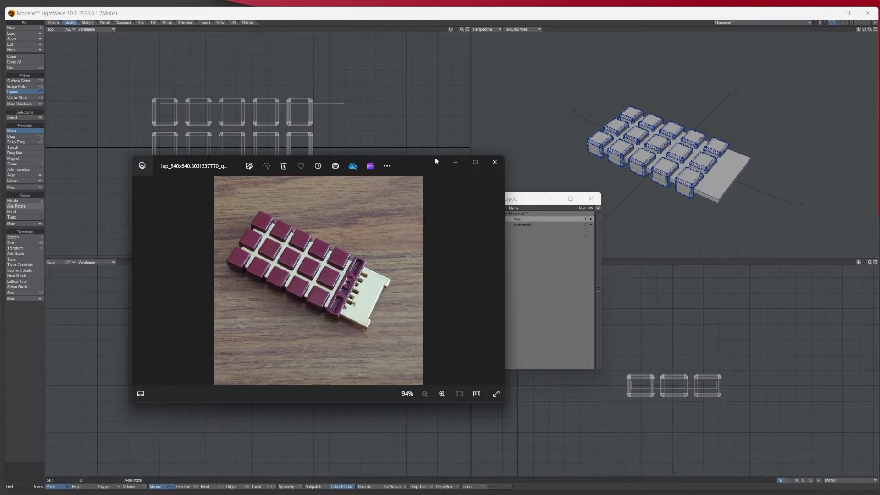
pyautogui.click(455, 162)
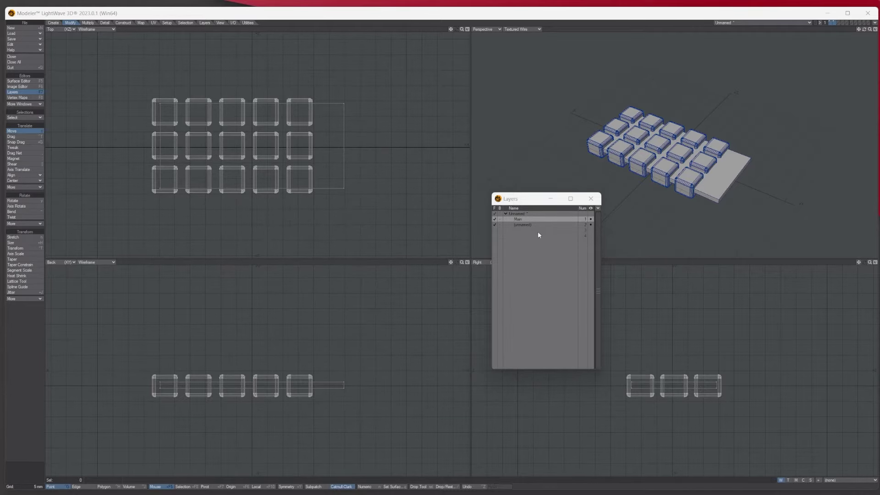
# On a new third layer with the other layers in the background, draw a narrow box along the grid's last column, spanning all three rows
pyautogui.click(520, 230)
pyautogui.click(500, 214)
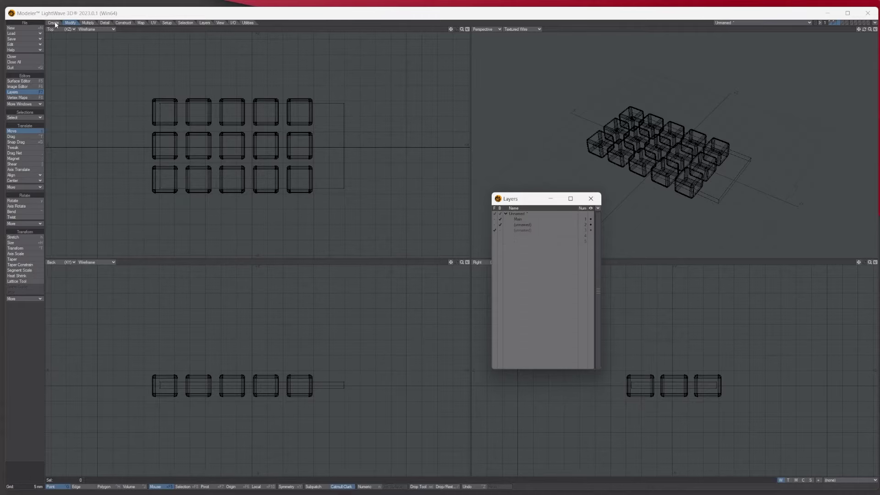
pyautogui.click(54, 23)
pyautogui.click(17, 130)
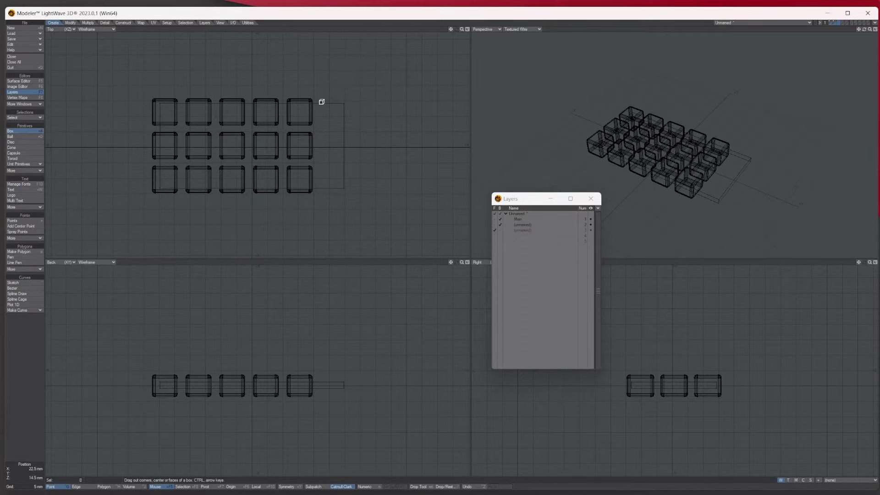
pyautogui.moveTo(316, 99); pyautogui.dragTo(333, 190)
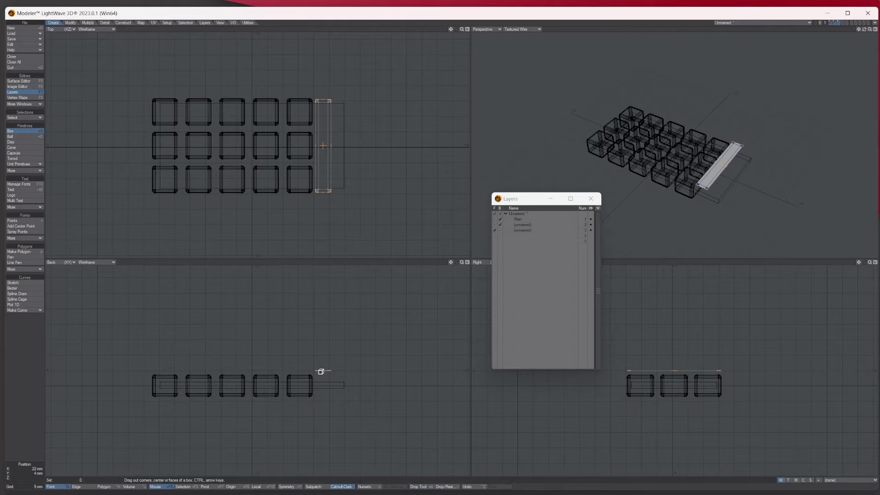
pyautogui.moveTo(321, 371); pyautogui.dragTo(319, 390)
# Align the narrow box vertically with the blocks and extend its bottom edge to make it about 7.05 mm high
pyautogui.moveTo(462, 262); pyautogui.dragTo(445, 211)
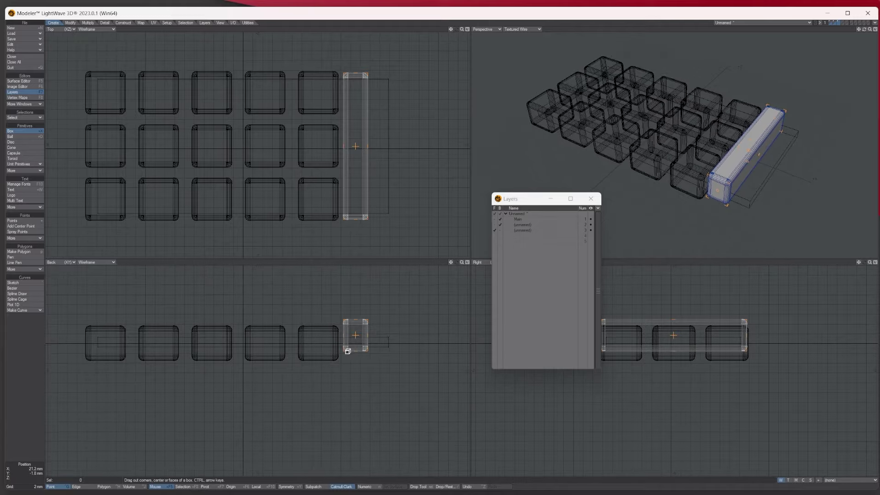
pyautogui.moveTo(356, 335); pyautogui.dragTo(356, 339)
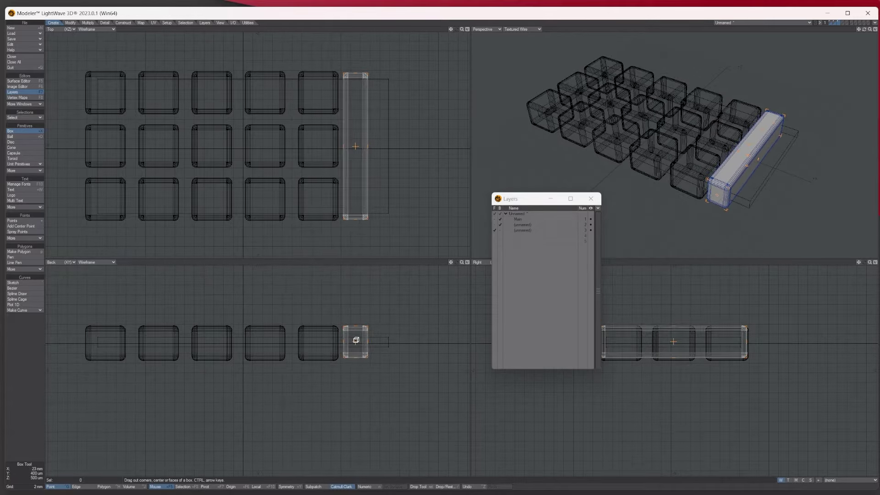
pyautogui.moveTo(462, 262); pyautogui.dragTo(481, 263)
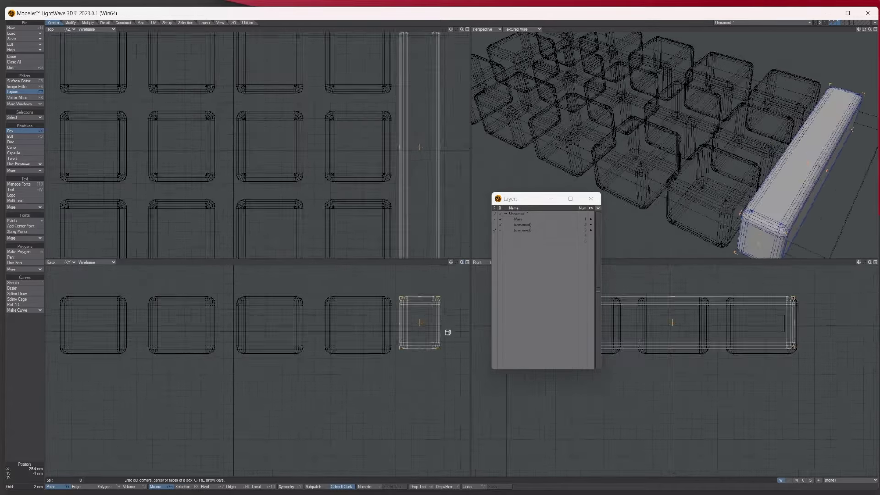
pyautogui.moveTo(420, 347); pyautogui.dragTo(419, 352)
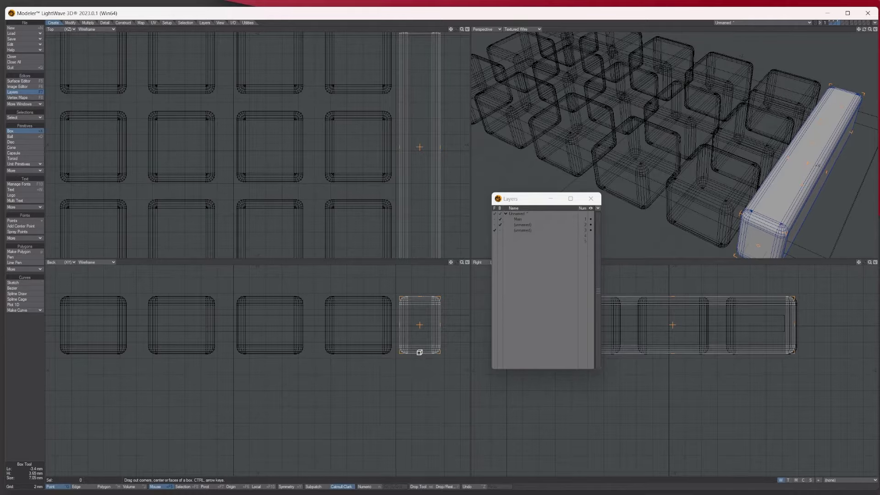
pyautogui.press('space')
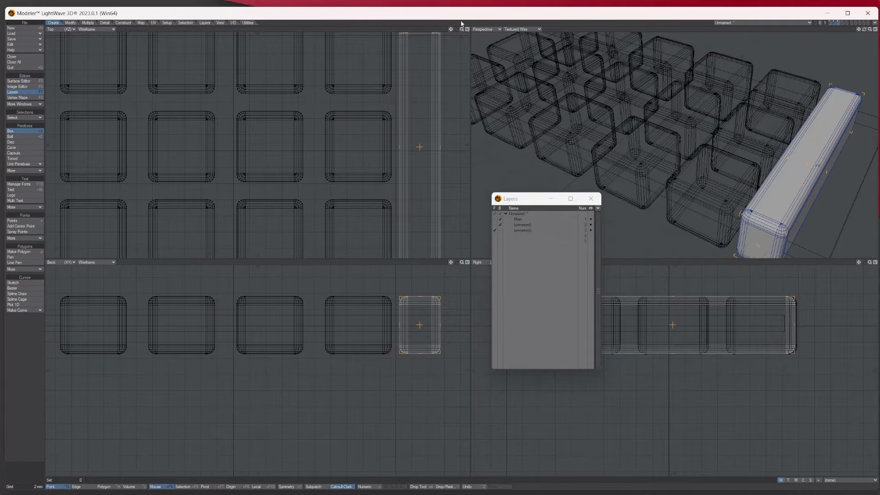
# Fit the narrow box's ends to the outer block rows, about 30.4 mm deep, and widen it to about 5.5 mm
pyautogui.moveTo(462, 29)
pyautogui.mouseDown()
pyautogui.moveTo(442, 30)
pyautogui.moveTo(450, 36)
pyautogui.mouseUp()
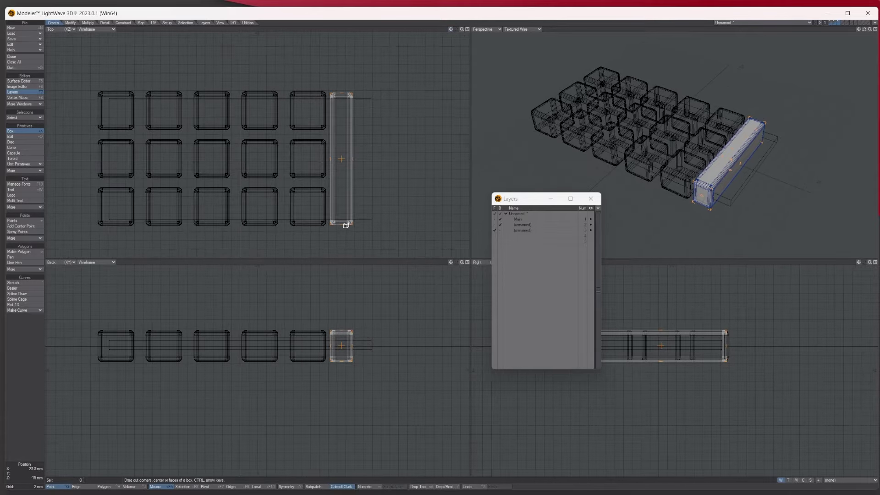
pyautogui.moveTo(341, 223); pyautogui.dragTo(342, 225)
pyautogui.moveTo(341, 92); pyautogui.dragTo(342, 91)
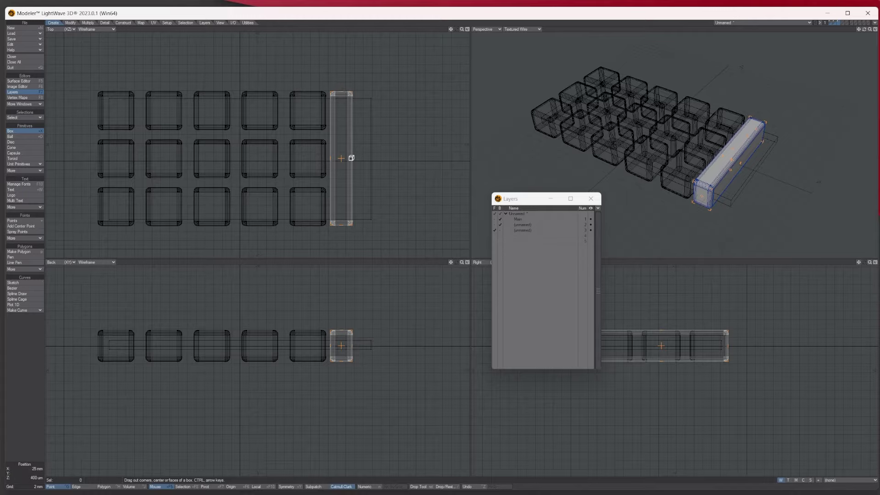
pyautogui.moveTo(351, 157); pyautogui.dragTo(355, 158)
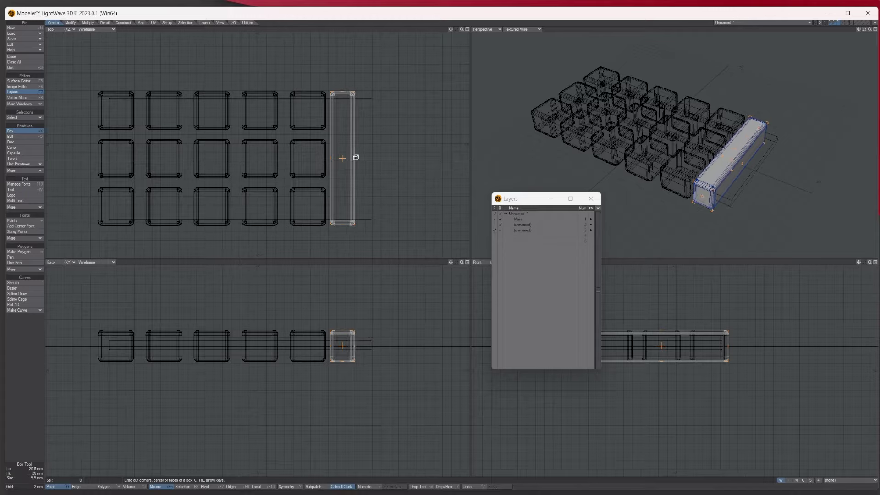
pyautogui.press('space')
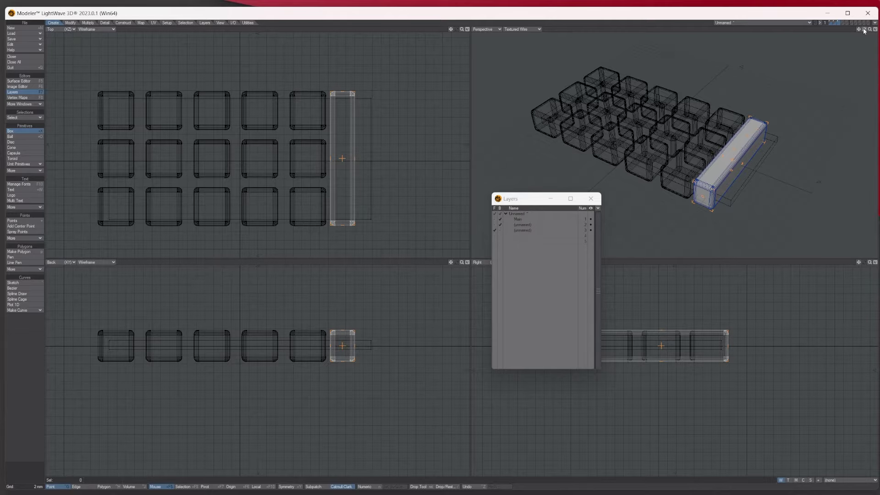
# Check the narrow box's numeric size and edge radius settings, and finish creating the box
pyautogui.moveTo(864, 30)
pyautogui.mouseDown()
pyautogui.moveTo(868, 21)
pyautogui.moveTo(859, 32)
pyautogui.mouseUp()
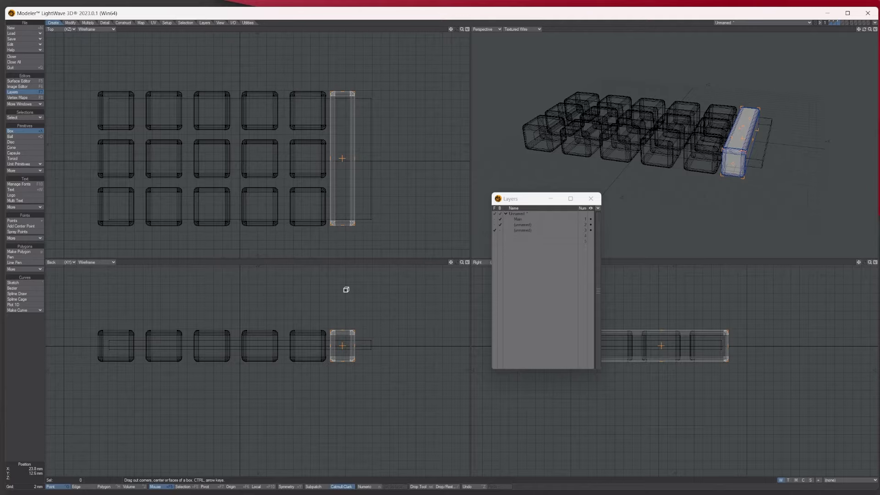
pyautogui.press('n')
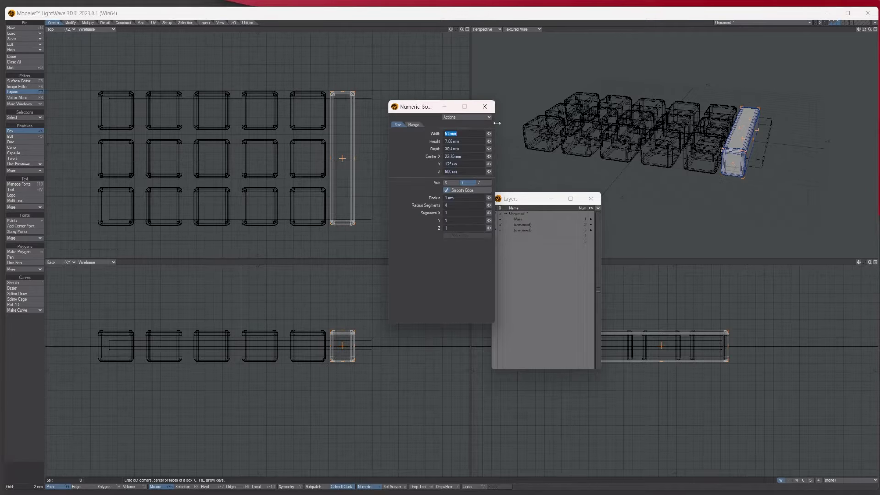
pyautogui.click(484, 106)
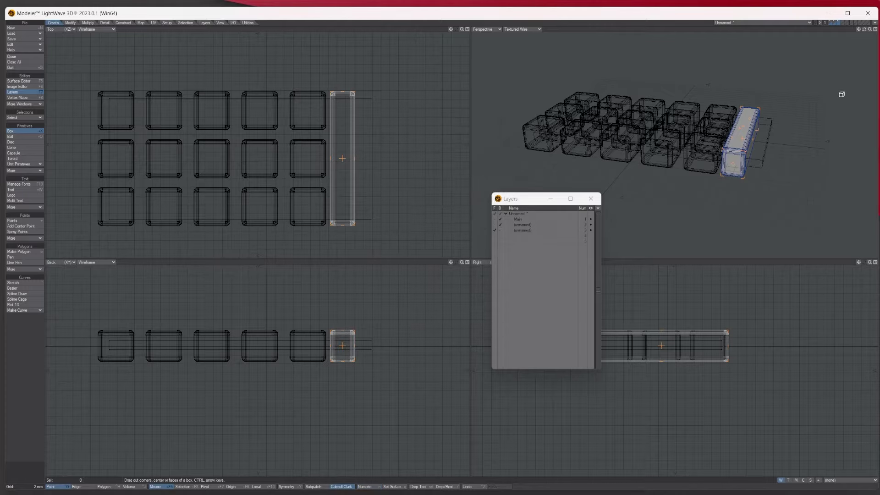
pyautogui.press('space')
pyautogui.moveTo(864, 33); pyautogui.dragTo(792, 131)
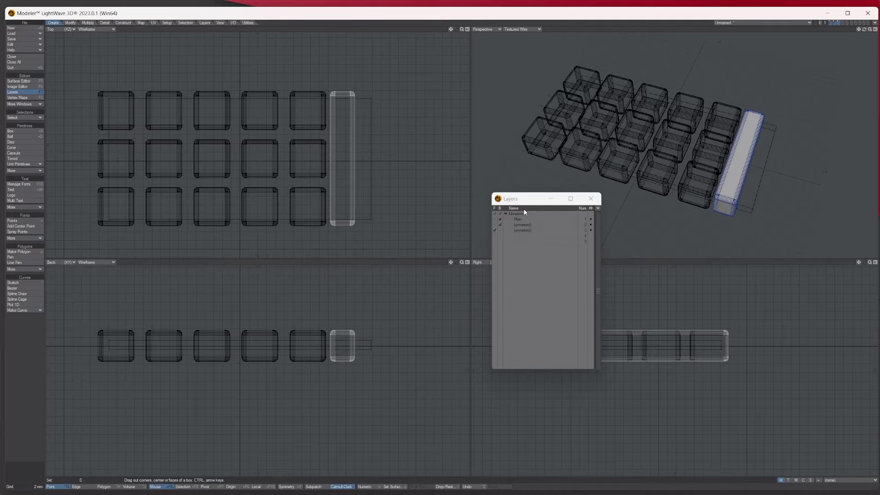
# Copy the long bar onto a new fourth layer and show the original bar's layer in the background
pyautogui.click(523, 230)
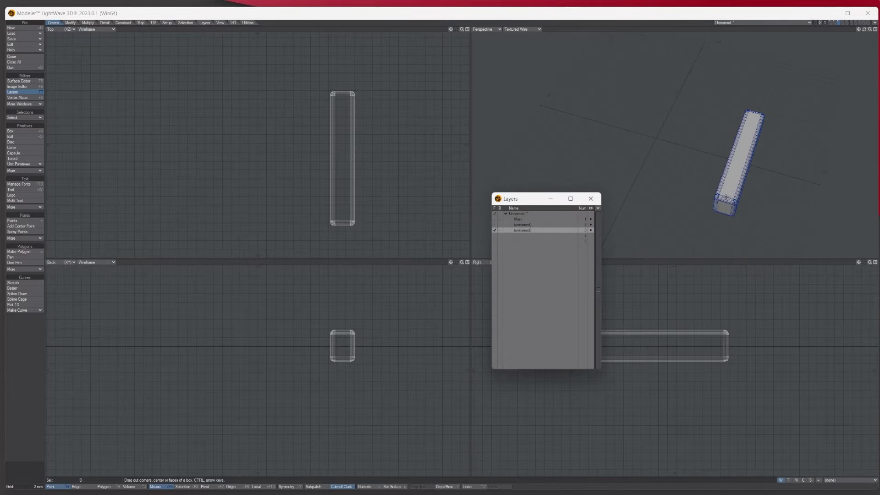
pyautogui.click(526, 236)
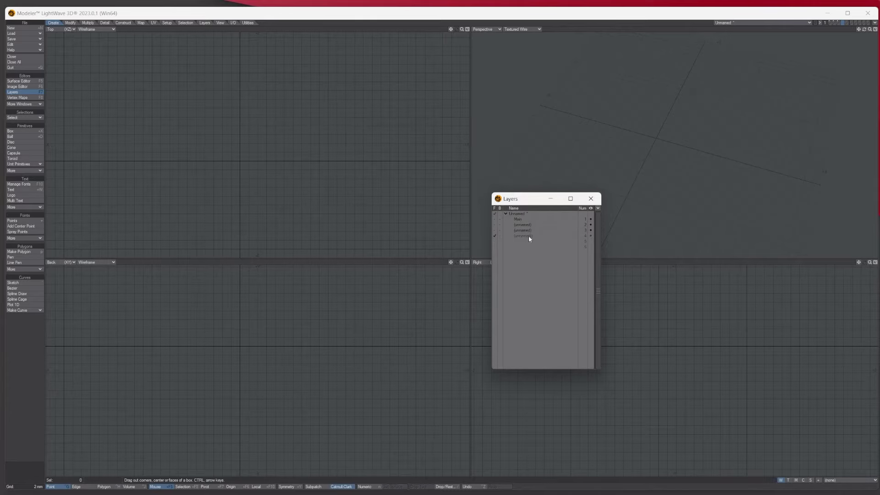
pyautogui.hotkey('ctrl', 'v')
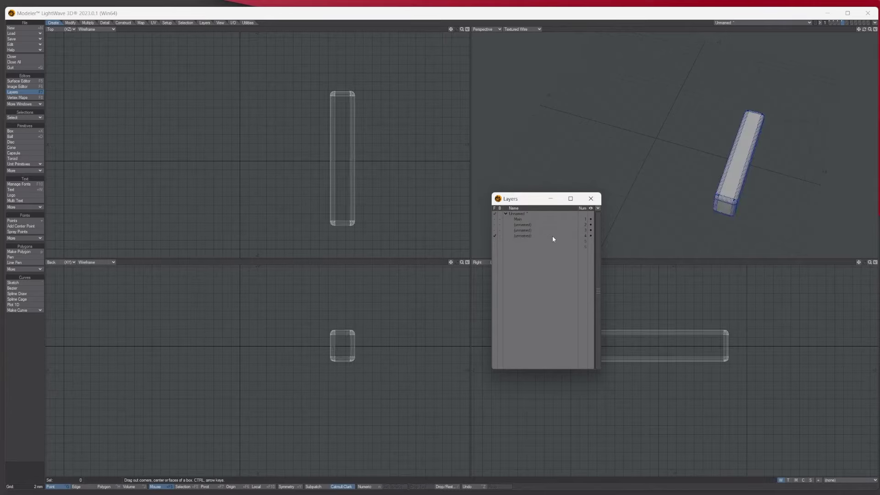
pyautogui.click(500, 230)
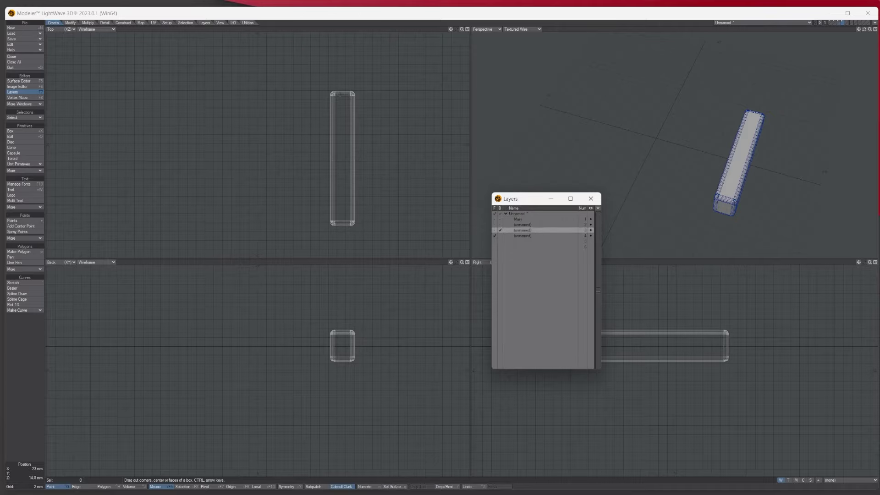
# Scale the copied bar down to just over half its size, and stretch its length down to about half again
pyautogui.click(70, 23)
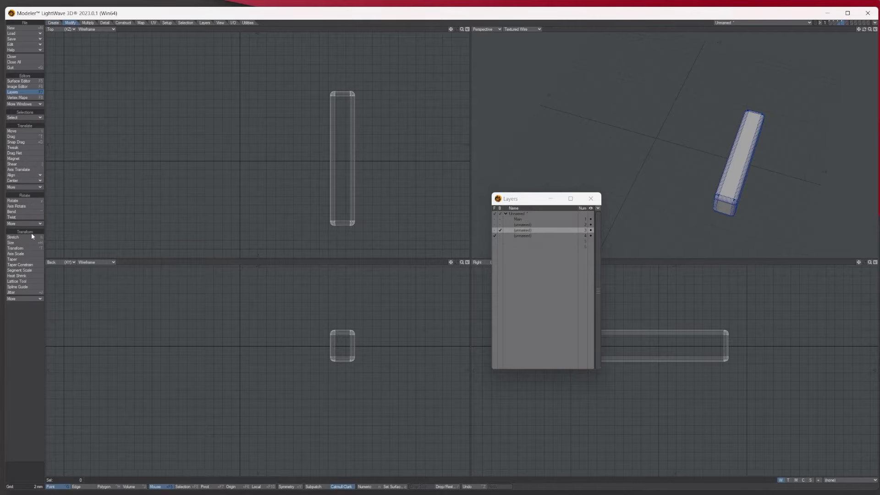
pyautogui.click(22, 243)
pyautogui.moveTo(348, 171); pyautogui.dragTo(281, 199)
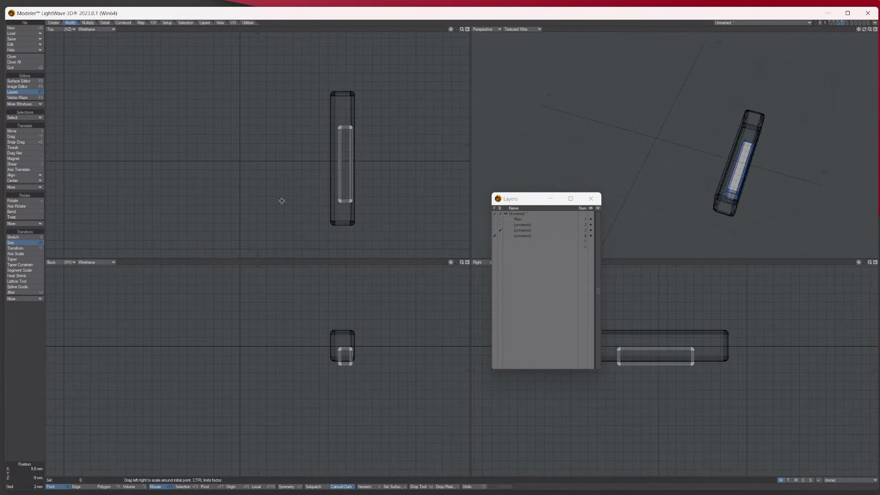
pyautogui.click(21, 237)
pyautogui.moveTo(347, 166); pyautogui.dragTo(332, 206)
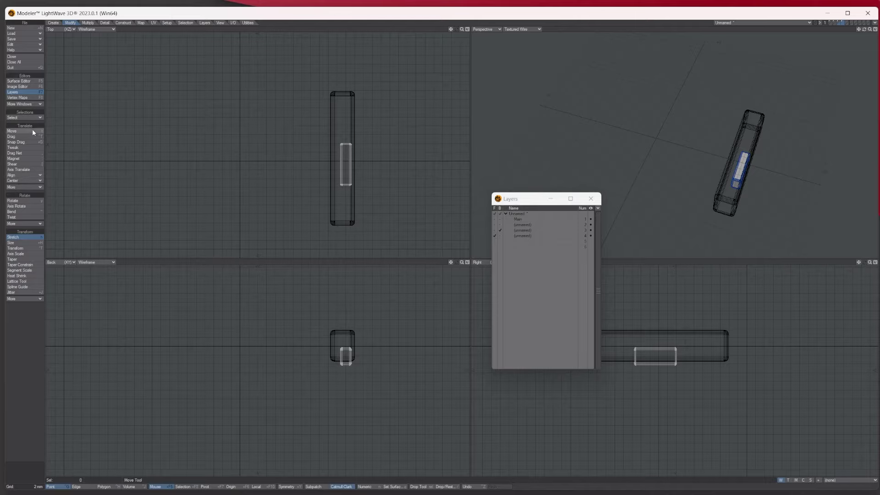
# Move the small box to the long bar's -Z end and raise it so it protrudes through the bar's top face
pyautogui.press('t')
pyautogui.moveTo(346, 173); pyautogui.dragTo(346, 208)
pyautogui.moveTo(462, 29); pyautogui.dragTo(409, 0)
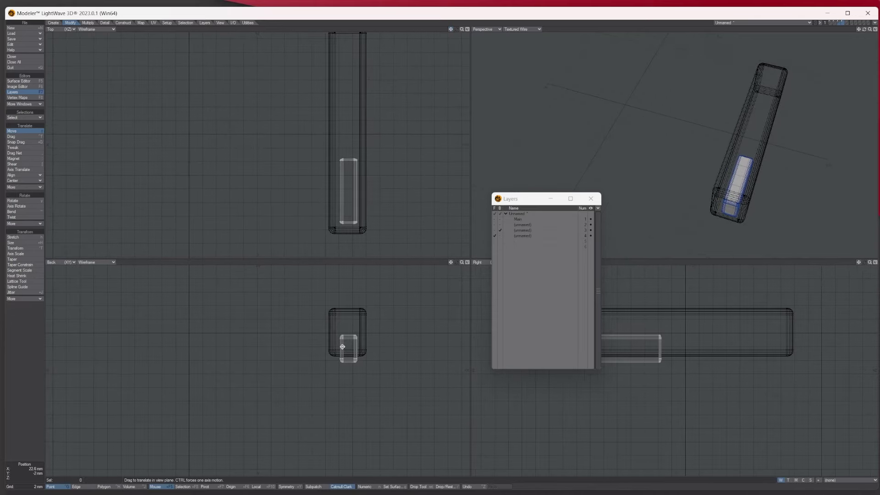
pyautogui.moveTo(348, 351); pyautogui.dragTo(347, 315)
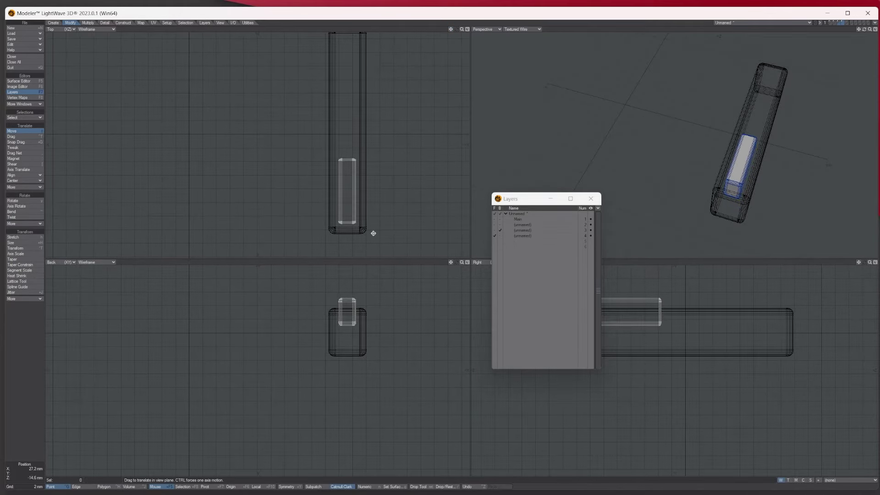
# Shorten the small box slightly along Z with the Stretch tool
pyautogui.moveTo(462, 29); pyautogui.dragTo(444, 36)
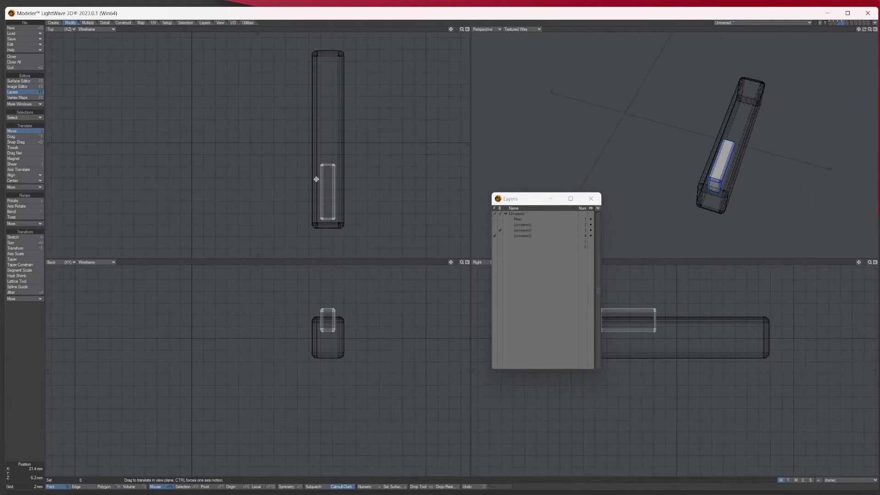
pyautogui.click(16, 237)
pyautogui.moveTo(327, 184); pyautogui.dragTo(327, 185)
pyautogui.press('t')
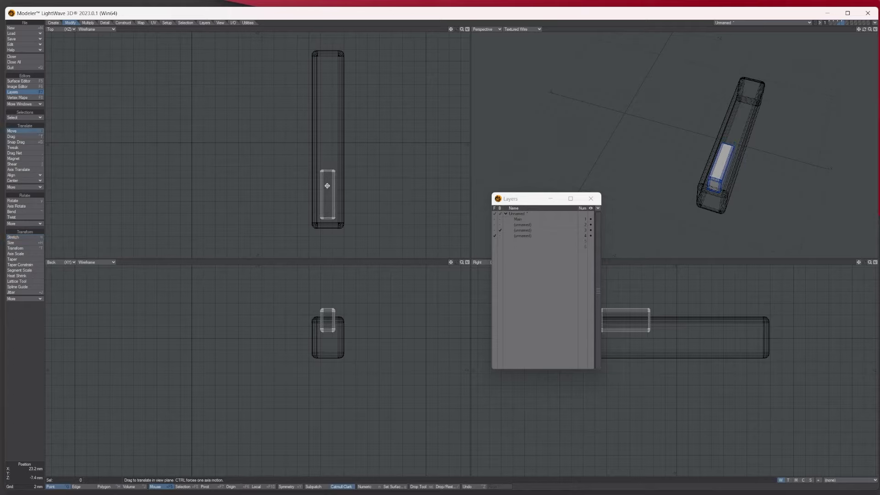
# Array the small box into a single row of three along Z, with counts X 1, Y 1, Z 3 and a Z offset of 9 mm
pyautogui.moveTo(531, 201); pyautogui.dragTo(497, 203)
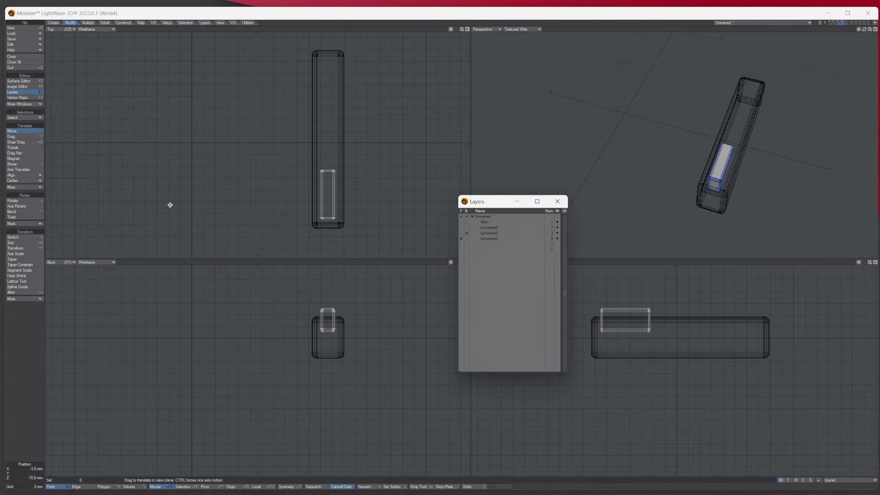
pyautogui.click(91, 24)
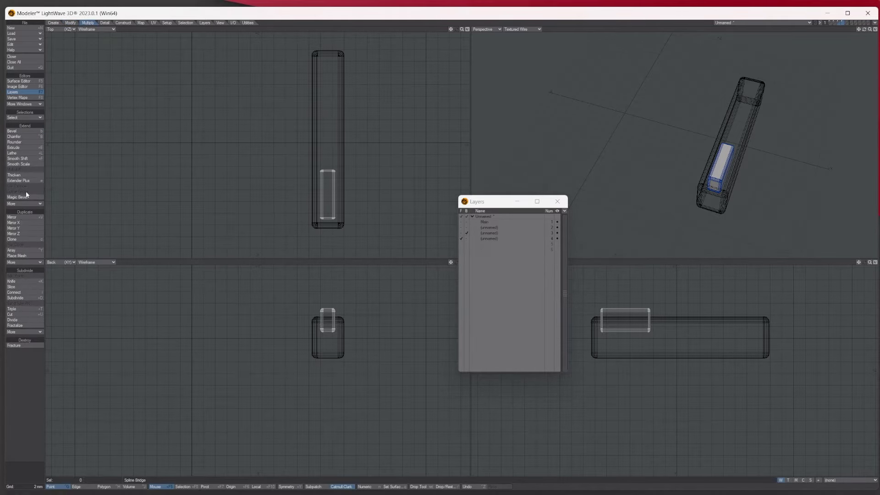
pyautogui.click(21, 251)
pyautogui.press('n')
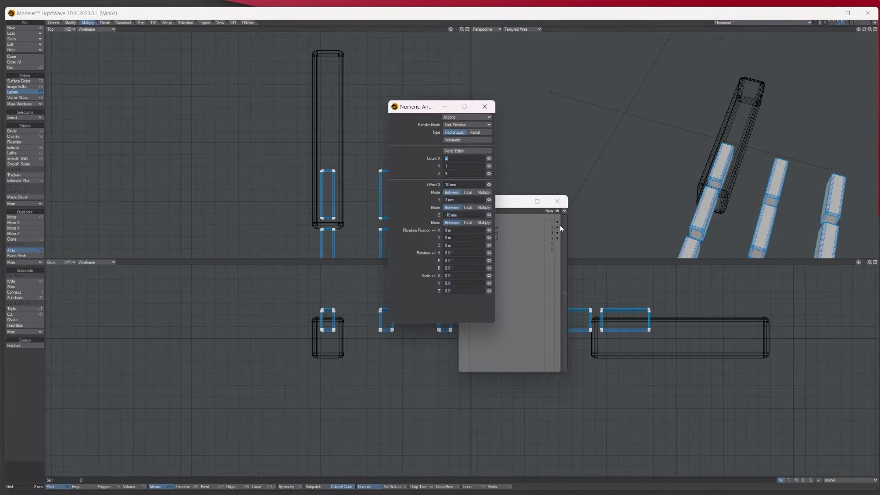
pyautogui.click(491, 159)
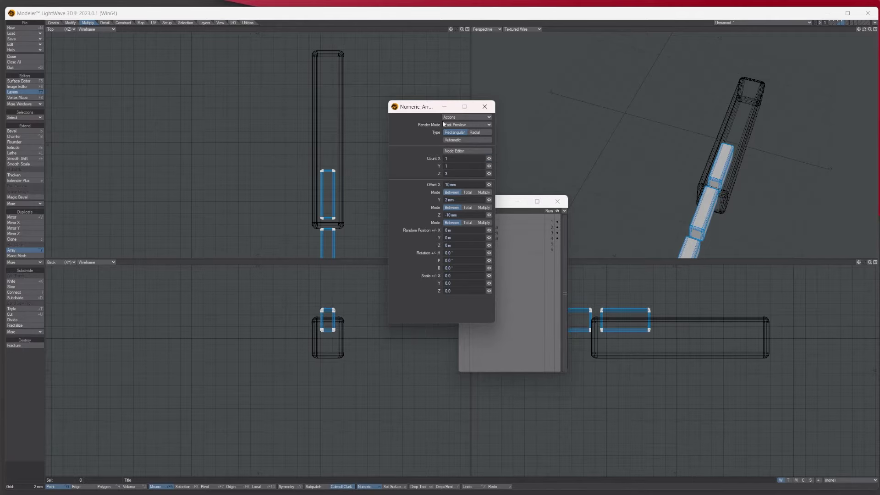
pyautogui.moveTo(490, 218); pyautogui.dragTo(516, 218)
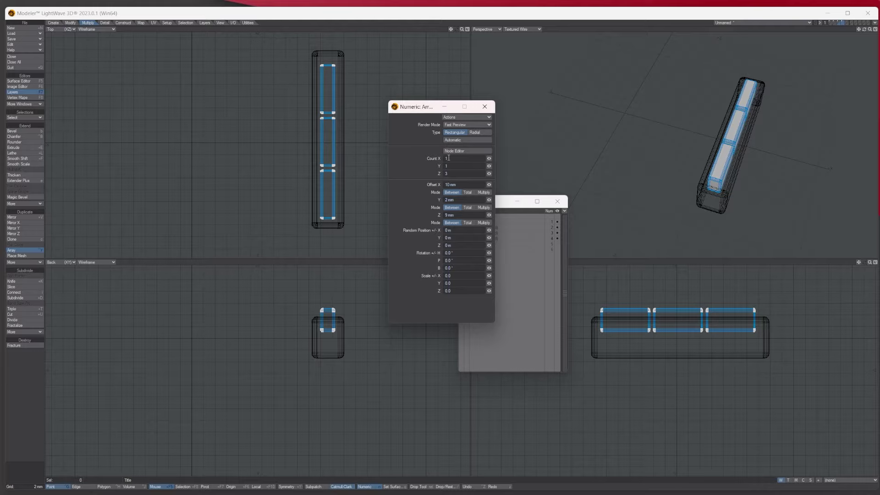
pyautogui.click(485, 106)
pyautogui.press('space')
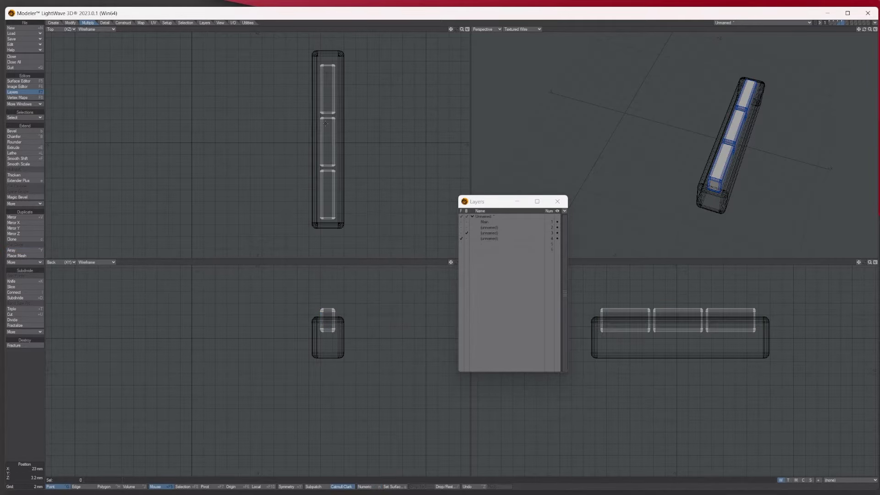
# Move the three small boxes slightly toward +Z to centre them along the long bar
pyautogui.press('t')
pyautogui.moveTo(678, 320); pyautogui.dragTo(681, 320)
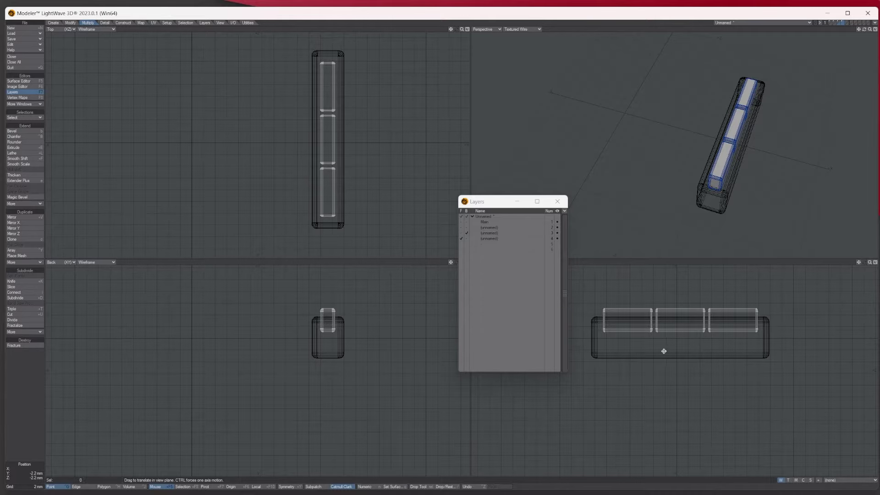
pyautogui.moveTo(864, 30); pyautogui.dragTo(455, 256)
# Put the bar's layer in the foreground and the boxes' layer in the background, and subtract the boxes with Boolean
pyautogui.click(461, 233)
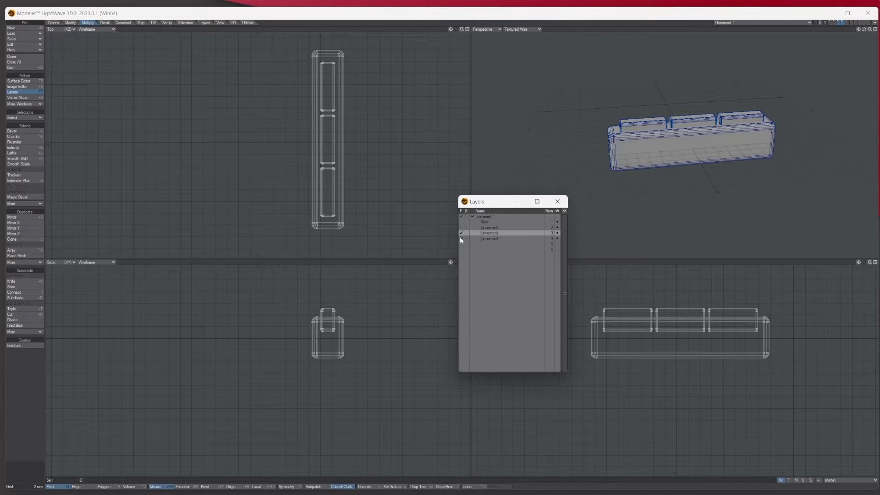
pyautogui.click(466, 239)
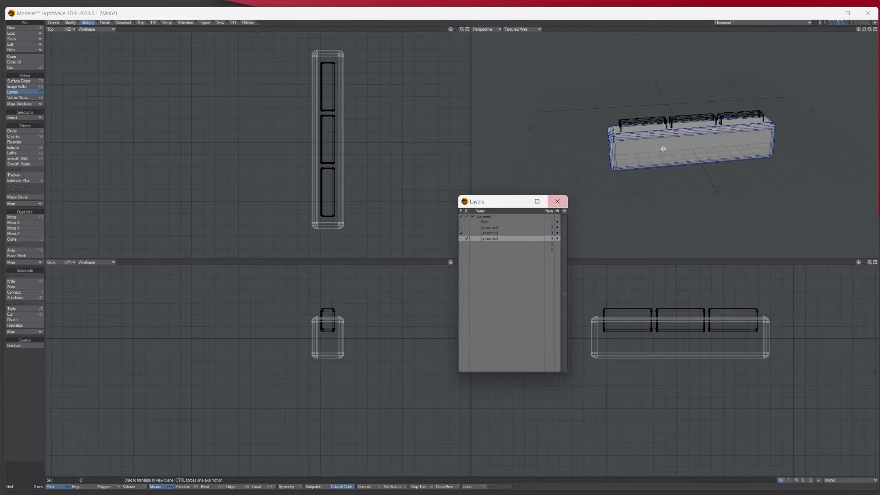
pyautogui.moveTo(864, 29); pyautogui.dragTo(860, 31)
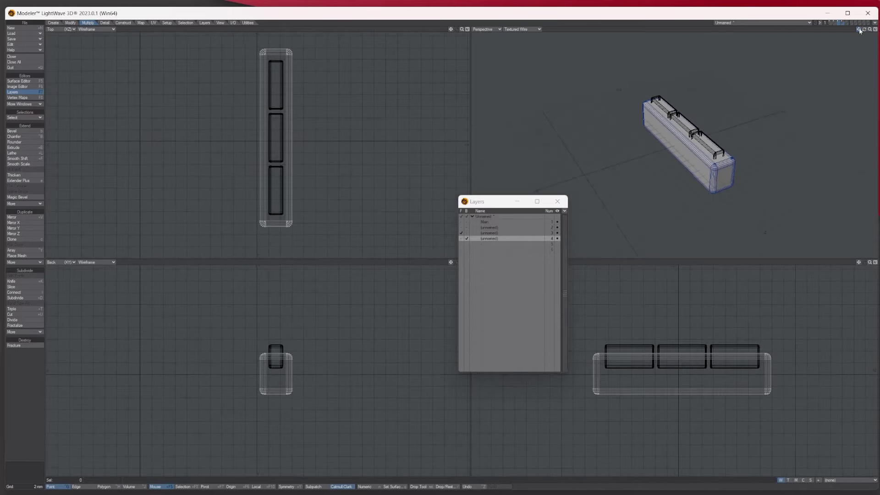
pyautogui.click(123, 22)
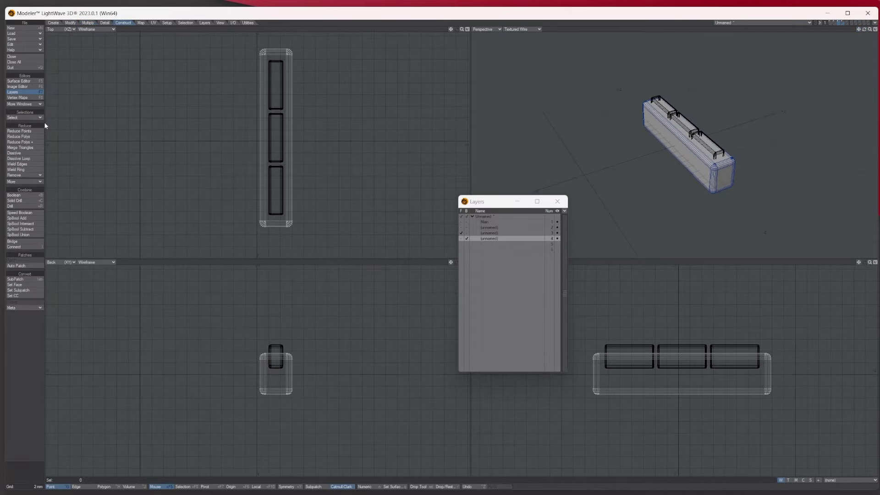
pyautogui.click(20, 195)
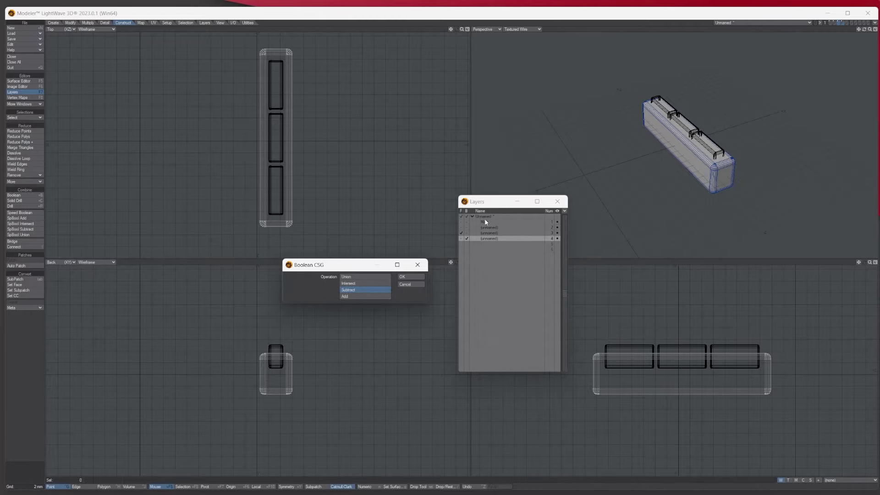
pyautogui.click(411, 277)
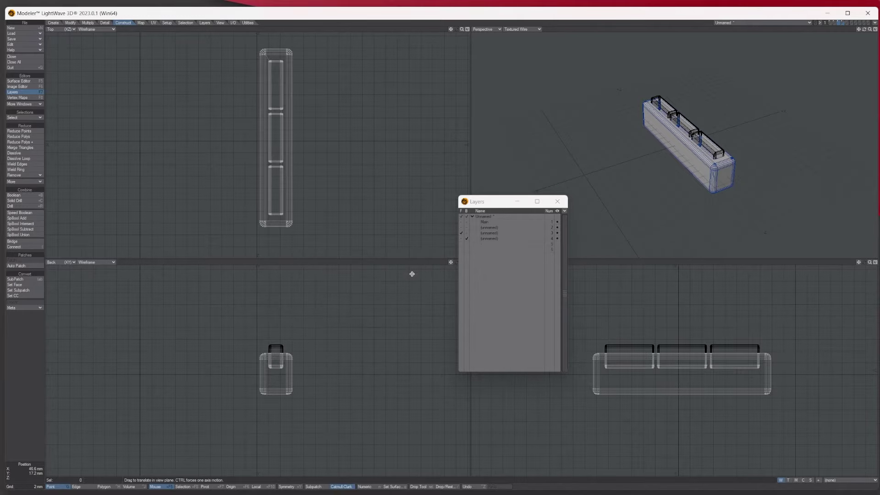
# Delete the cutter boxes from the fourth layer and show all layers together in the foreground
pyautogui.click(489, 235)
pyautogui.click(486, 238)
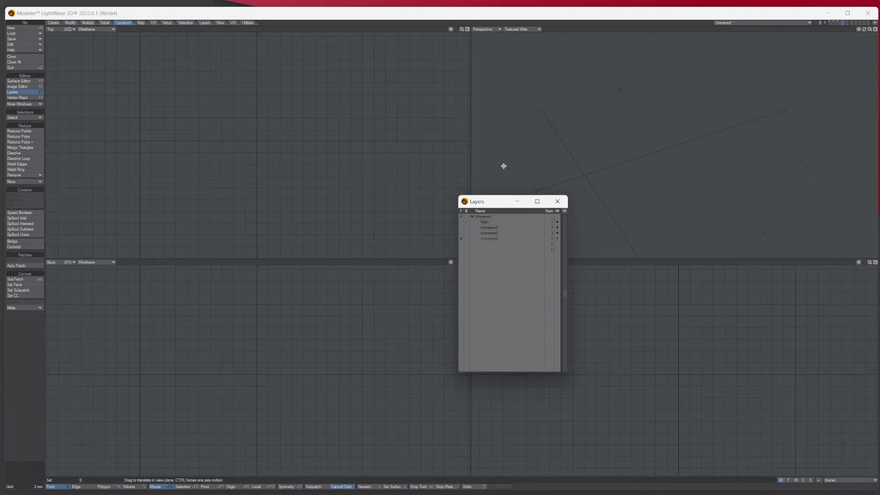
pyautogui.click(460, 216)
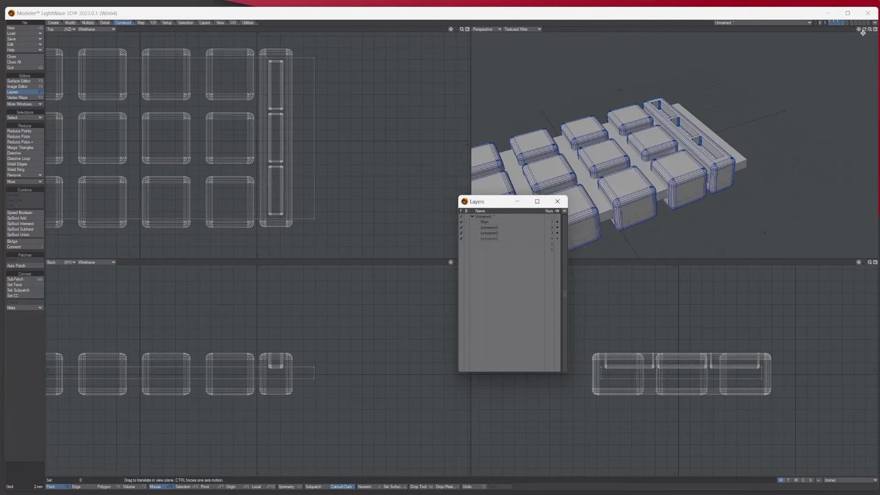
pyautogui.press('a')
# Compare the chip with the reference photo and move the base's end face outward along X by about 8 mm beyond the end bar
pyautogui.moveTo(864, 30); pyautogui.dragTo(795, 27)
pyautogui.moveTo(0, 200); pyautogui.dragTo(385, 203)
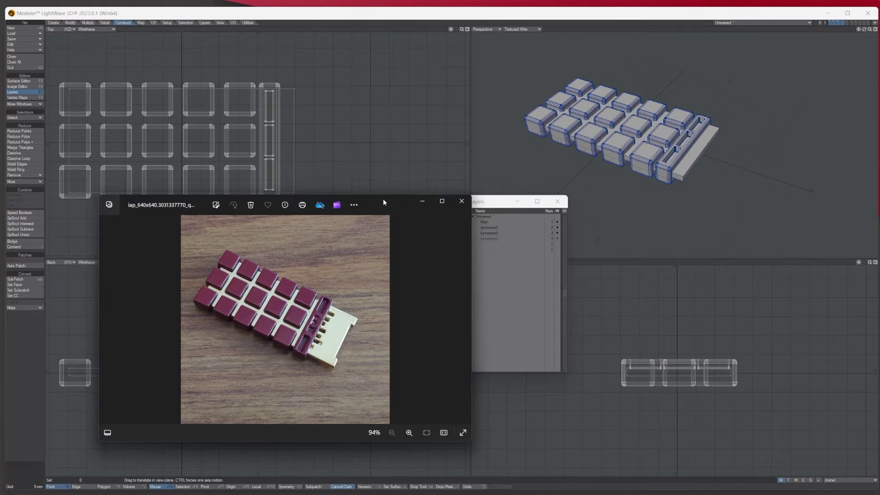
pyautogui.hotkey('alt', 'Tab')
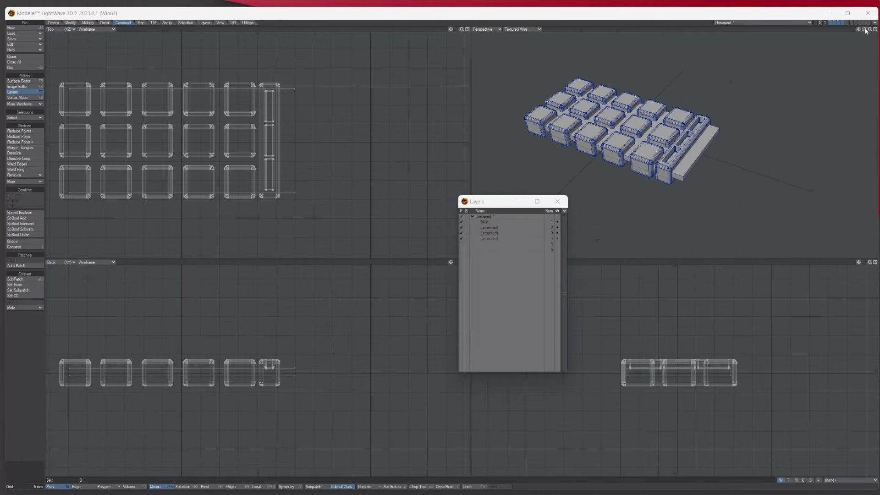
pyautogui.moveTo(864, 29); pyautogui.dragTo(737, 93)
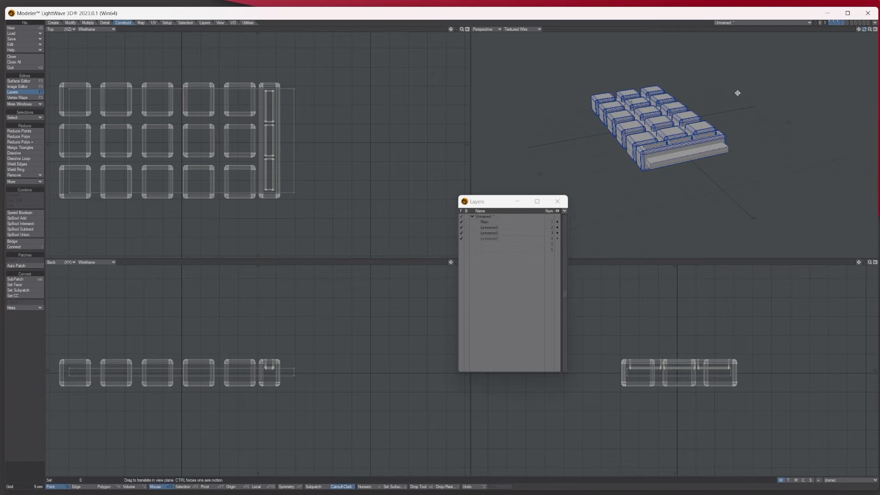
pyautogui.click(105, 486)
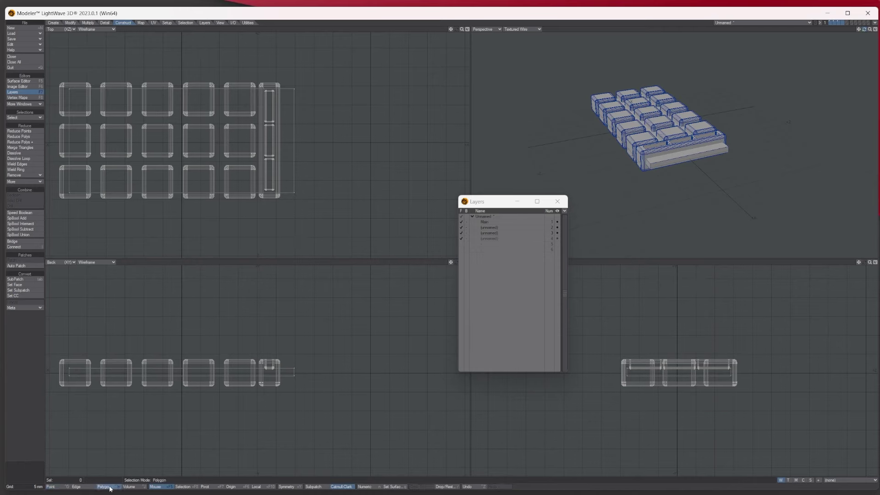
pyautogui.click(666, 164)
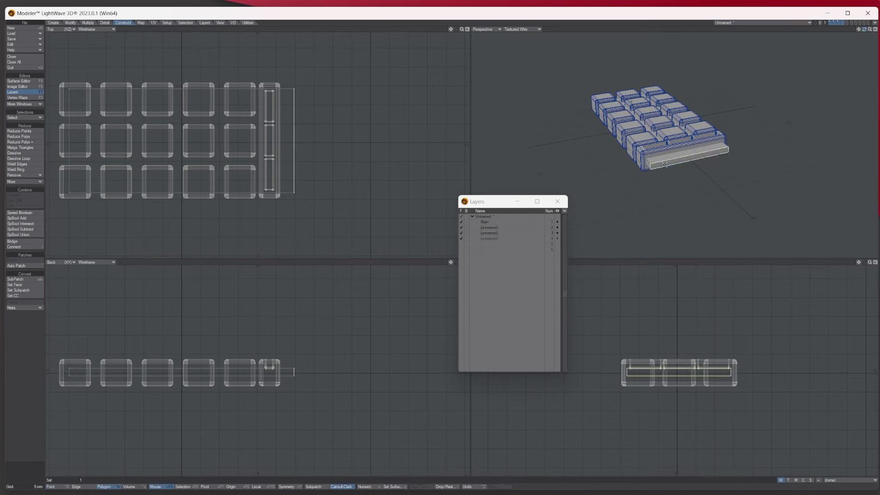
pyautogui.click(87, 23)
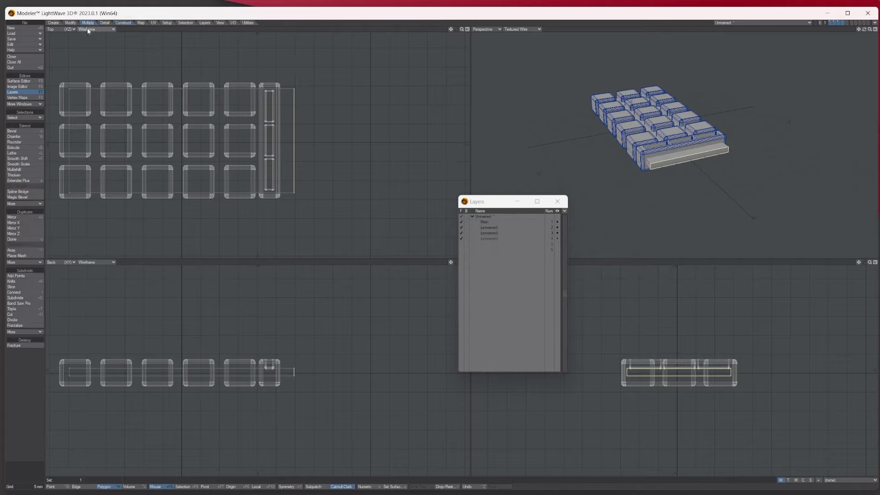
pyautogui.click(70, 23)
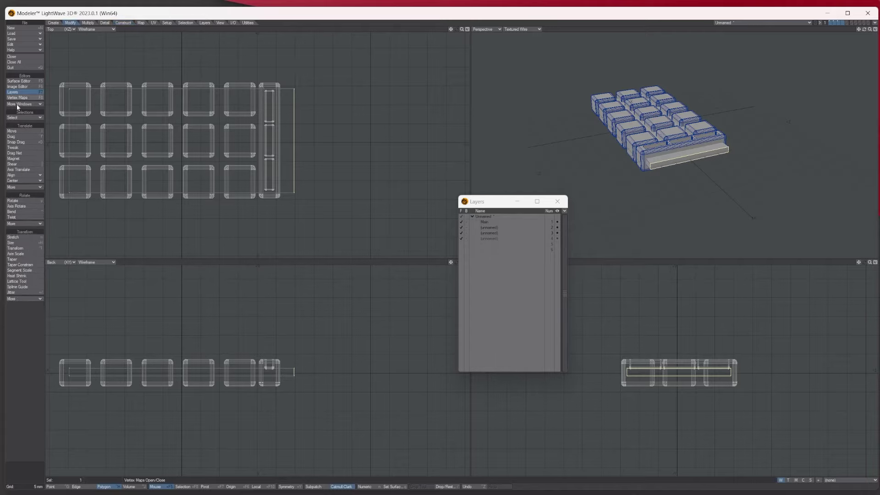
pyautogui.click(19, 131)
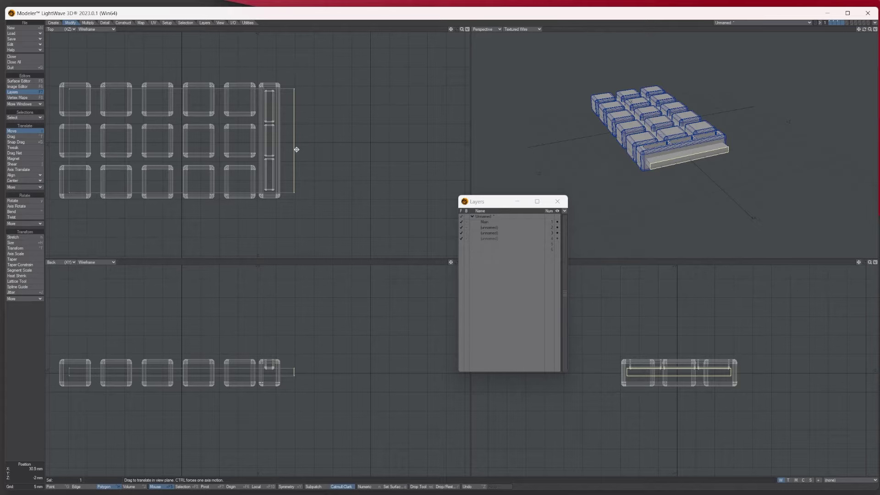
pyautogui.moveTo(298, 150); pyautogui.dragTo(328, 151)
pyautogui.press('Return')
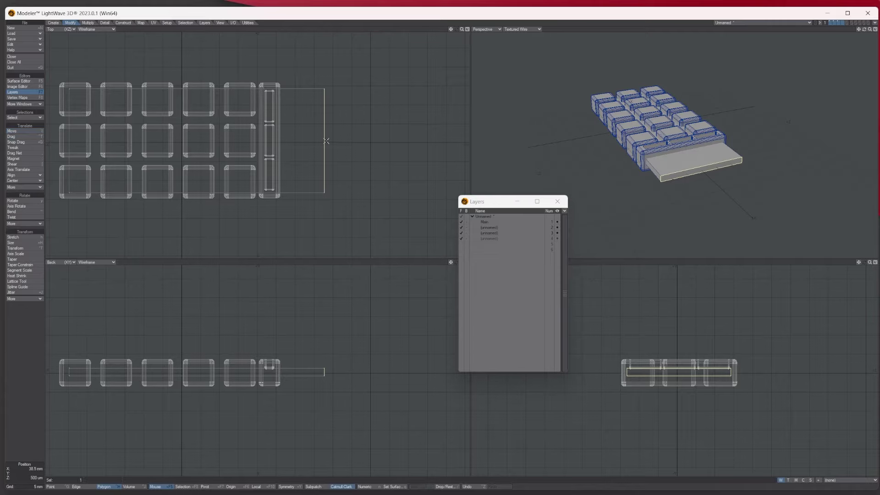
pyautogui.press('/')
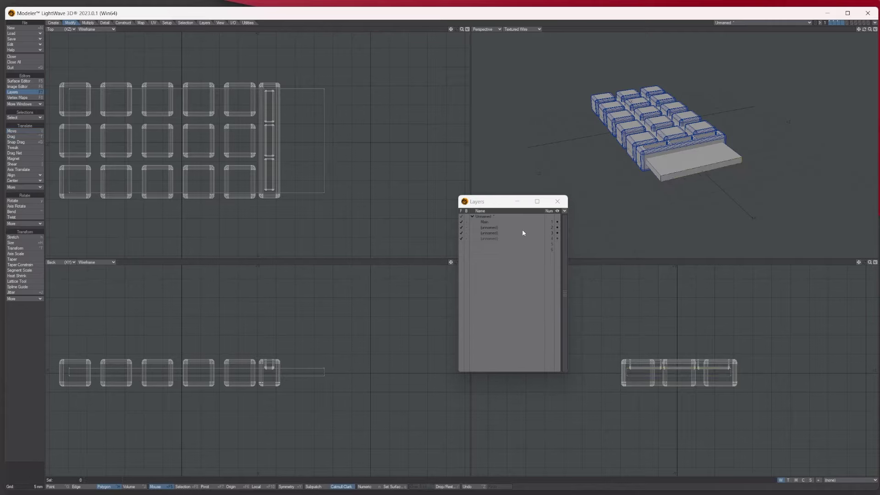
# Isolate the base layer and add two lengthwise edge cuts near its long sides with Edit Edges, following the reference photo
pyautogui.click(493, 222)
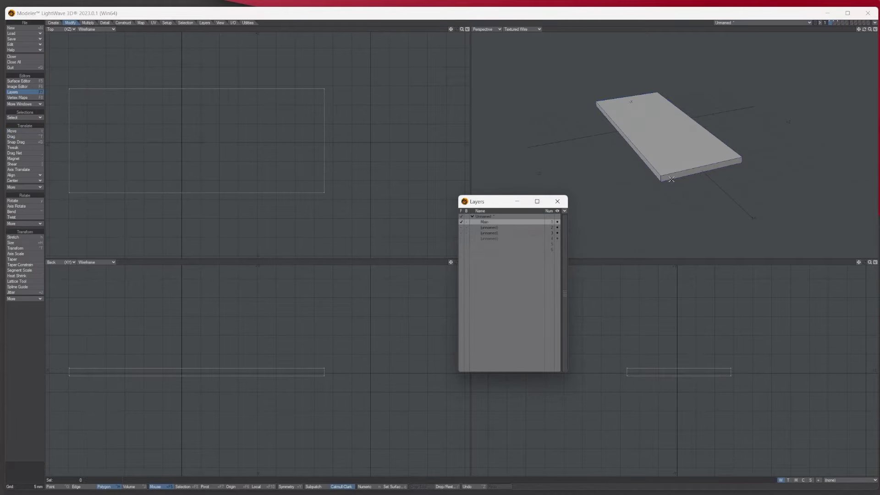
pyautogui.click(19, 170)
pyautogui.moveTo(1, 156); pyautogui.dragTo(403, 181)
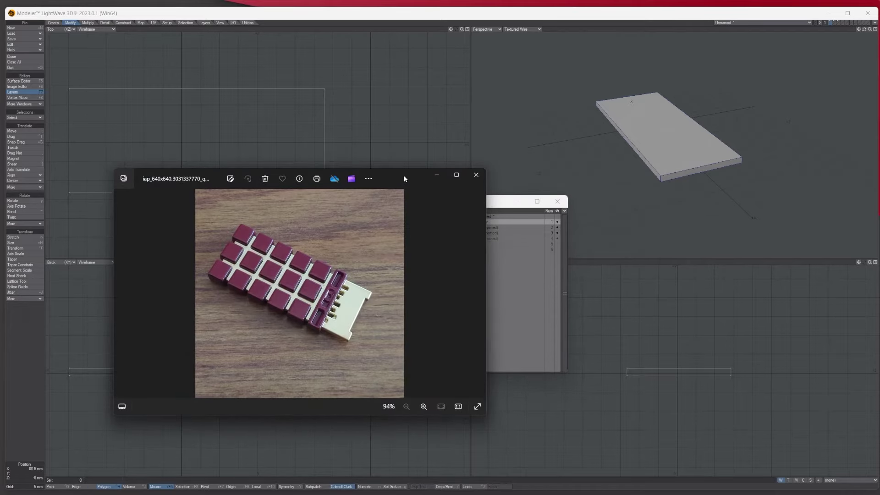
pyautogui.hotkey('alt', 'Tab')
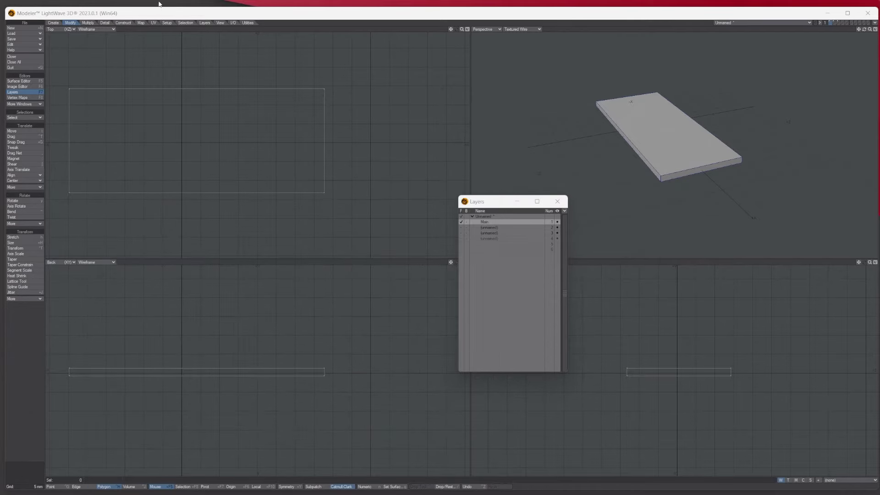
pyautogui.click(104, 23)
pyautogui.click(16, 178)
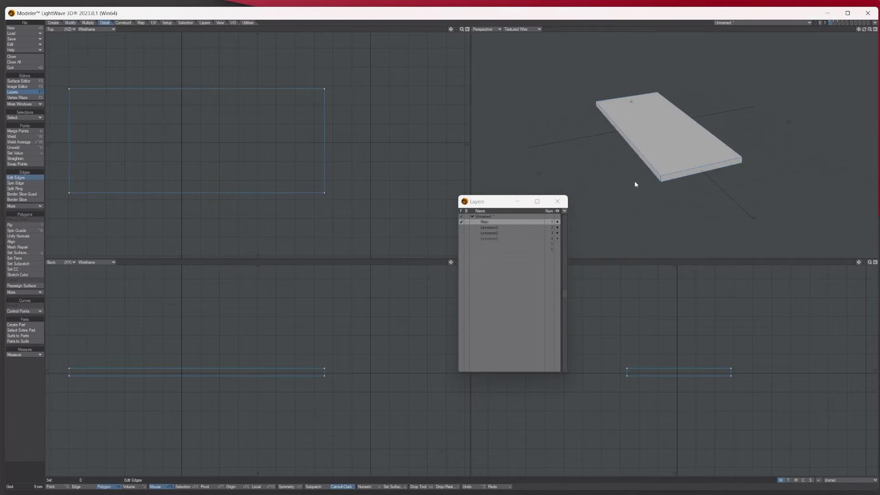
pyautogui.moveTo(865, 30)
pyautogui.mouseDown()
pyautogui.moveTo(853, 30)
pyautogui.moveTo(877, 30)
pyautogui.mouseUp()
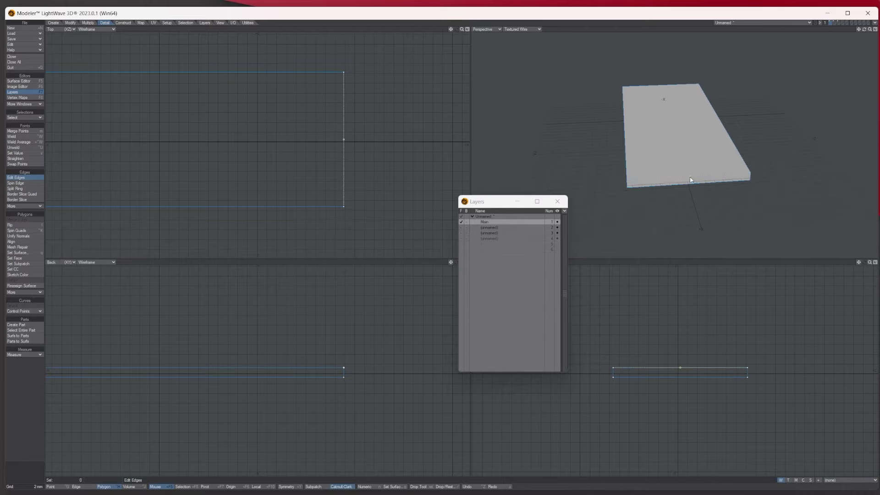
pyautogui.moveTo(690, 179); pyautogui.dragTo(632, 185)
pyautogui.moveTo(695, 178); pyautogui.dragTo(748, 180)
pyautogui.click(737, 169)
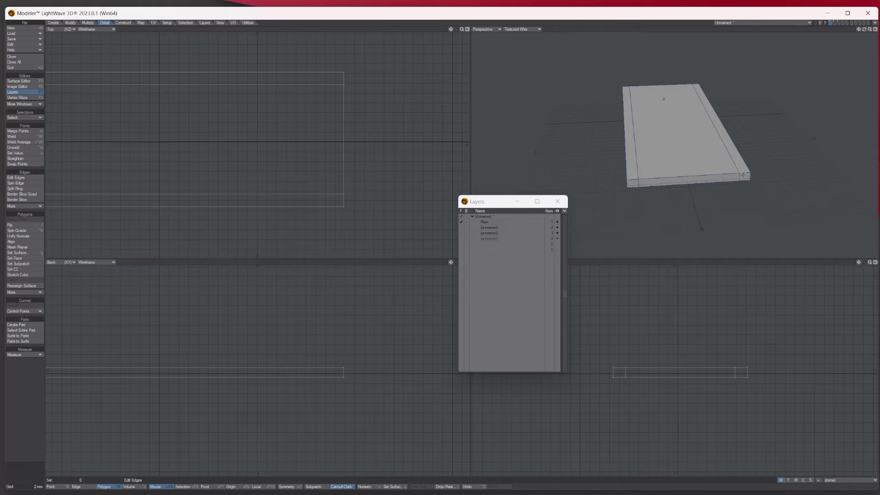
pyautogui.click(22, 177)
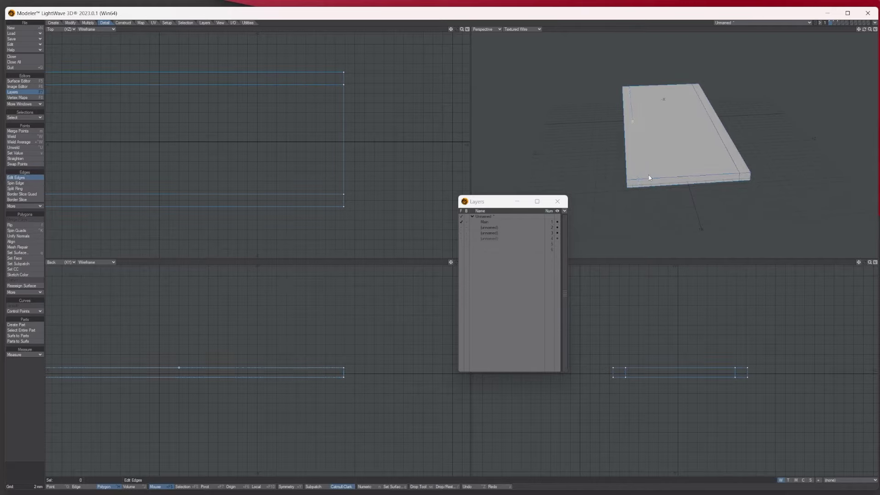
pyautogui.click(721, 166)
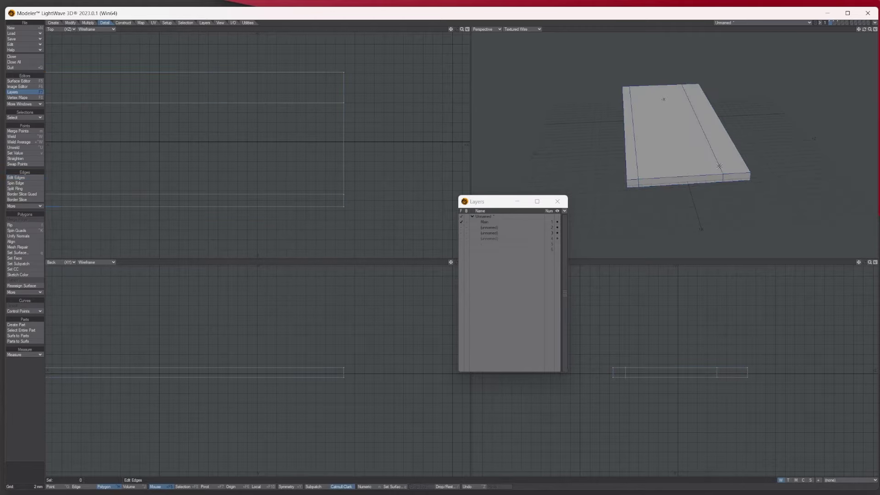
# Extend the two narrow corner faces on the base's connector end outward with Multishift to form two short prongs, and deselect them
pyautogui.click(635, 182)
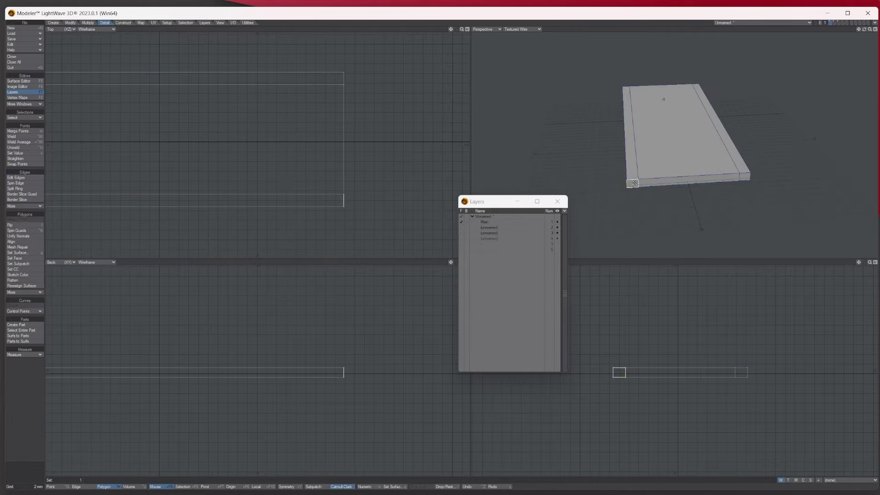
pyautogui.click(745, 176)
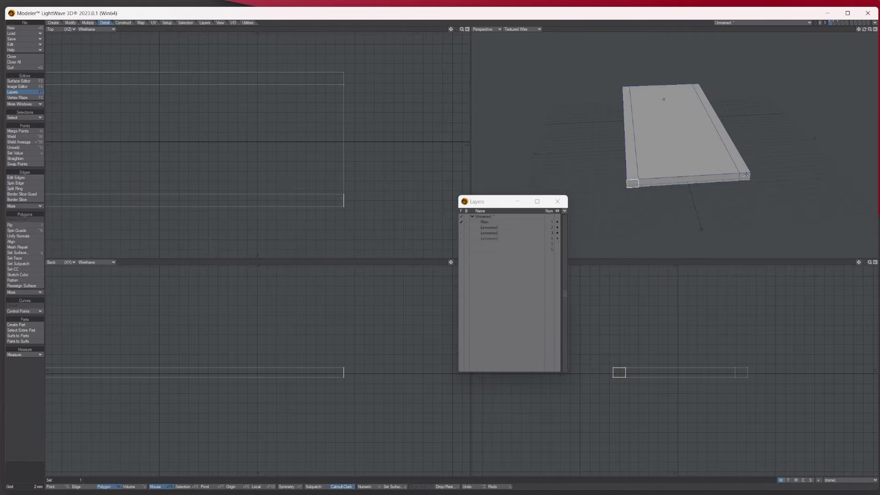
pyautogui.click(461, 217)
pyautogui.moveTo(864, 29); pyautogui.dragTo(879, 28)
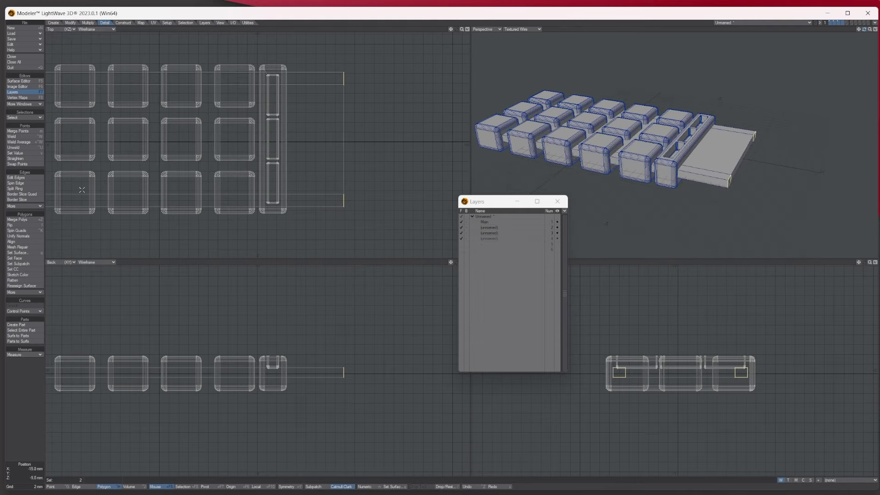
pyautogui.click(88, 23)
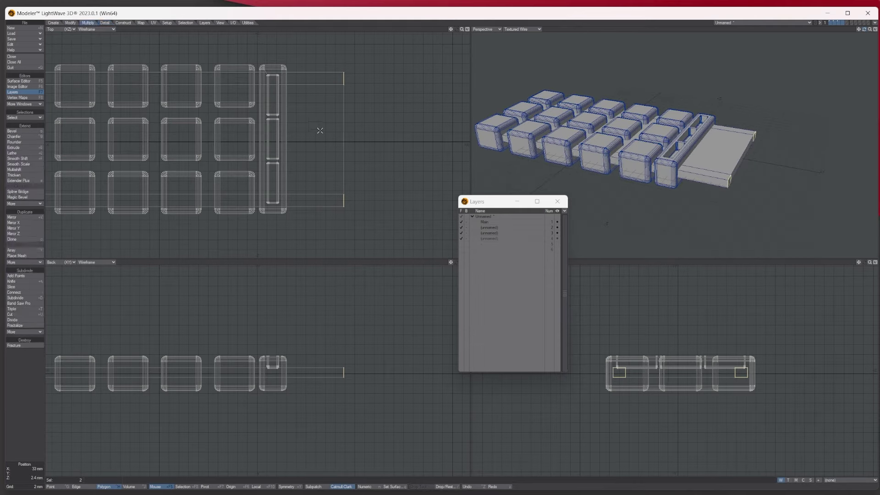
pyautogui.click(14, 169)
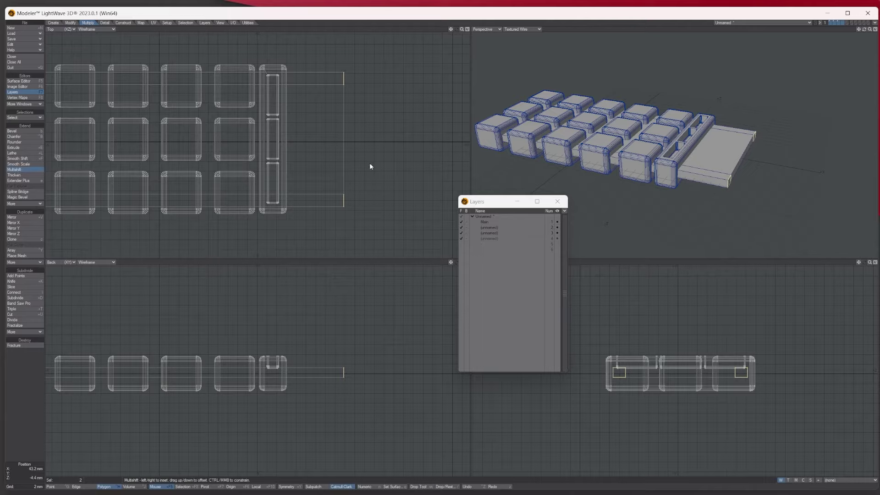
pyautogui.moveTo(347, 141)
pyautogui.mouseDown()
pyautogui.moveTo(343, 133)
pyautogui.moveTo(354, 136)
pyautogui.moveTo(346, 136)
pyautogui.mouseUp()
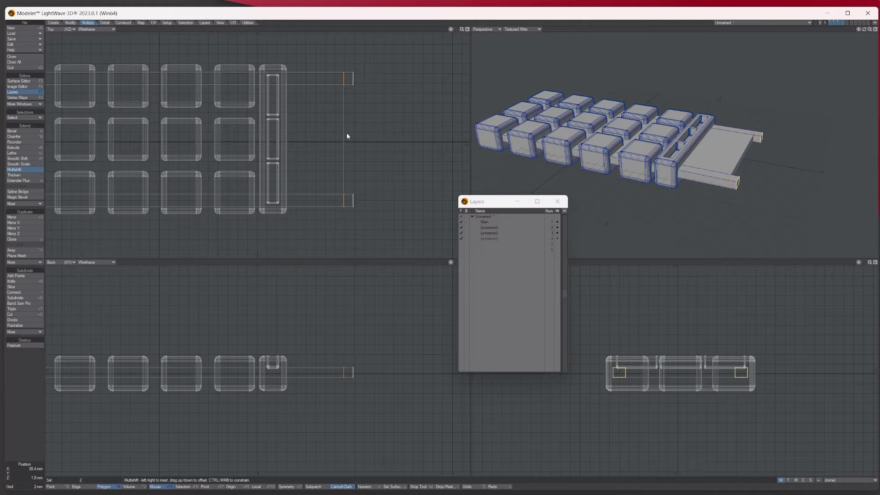
pyautogui.press('space')
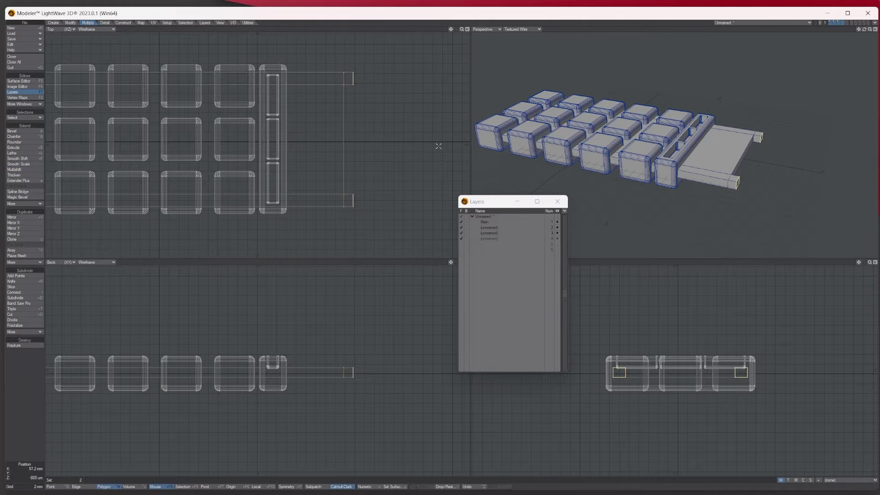
pyautogui.click(735, 184)
pyautogui.click(759, 137)
# Isolate the base layer and round its edges with Rounder, using 4 rounding polygons and an inset distance of 250 um
pyautogui.moveTo(865, 29); pyautogui.dragTo(844, 40)
pyautogui.click(484, 222)
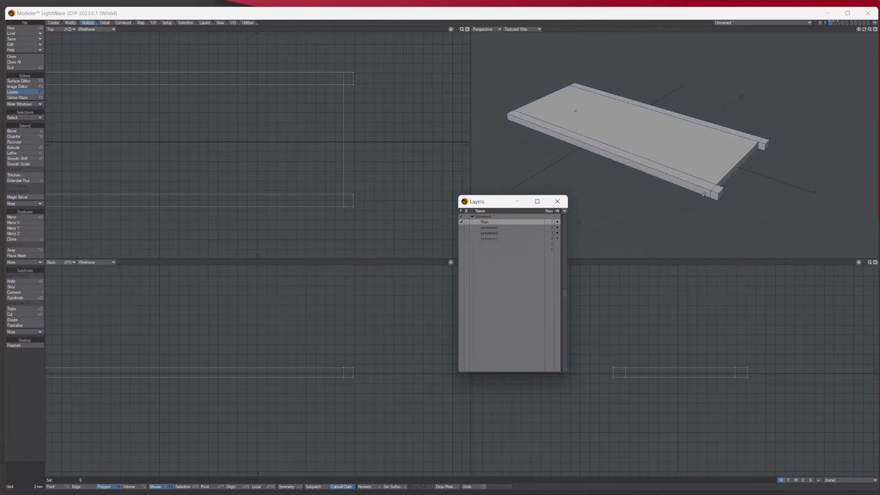
pyautogui.click(22, 143)
pyautogui.press('n')
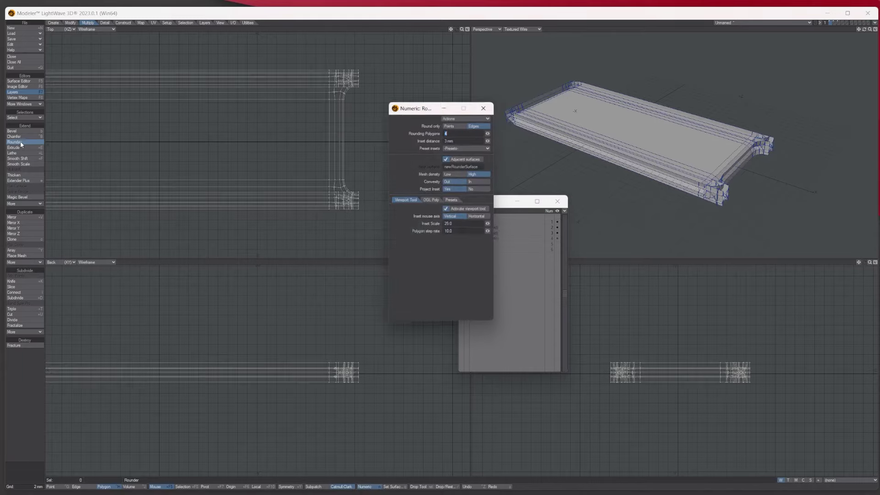
pyautogui.moveTo(416, 110); pyautogui.dragTo(380, 143)
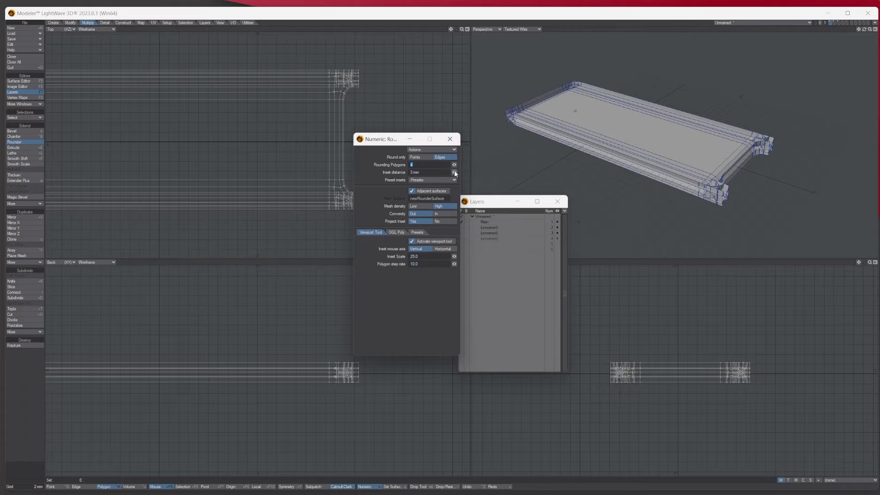
pyautogui.moveTo(454, 172); pyautogui.dragTo(438, 172)
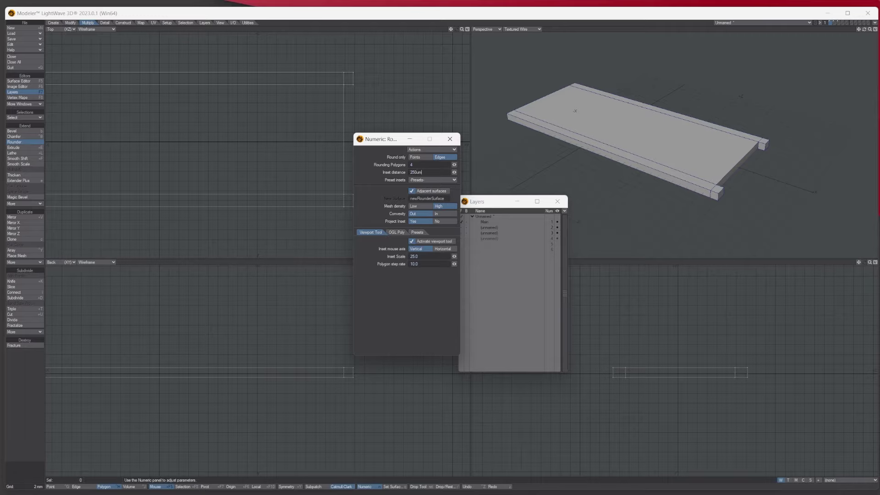
pyautogui.press('Return')
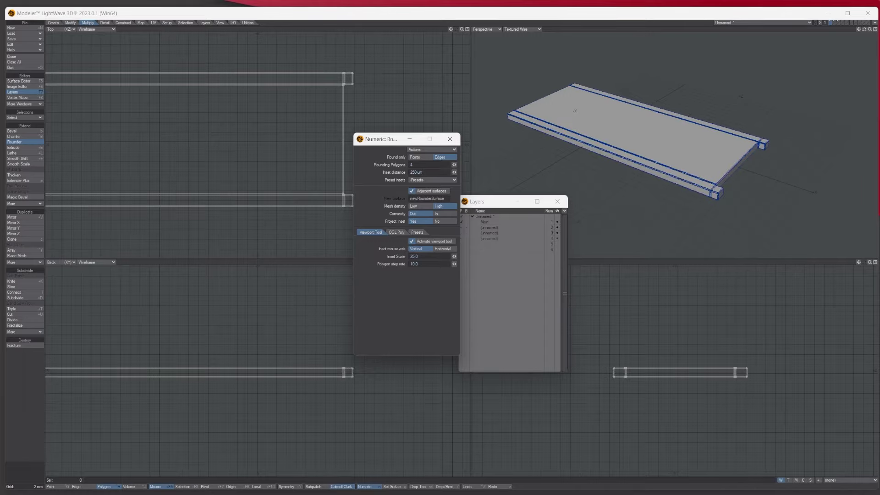
pyautogui.moveTo(869, 30); pyautogui.dragTo(704, 233)
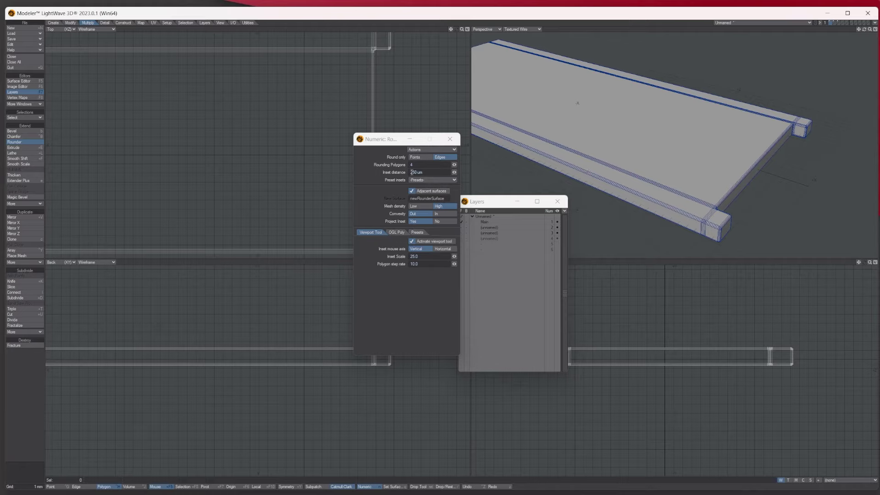
pyautogui.click(450, 140)
pyautogui.press('space')
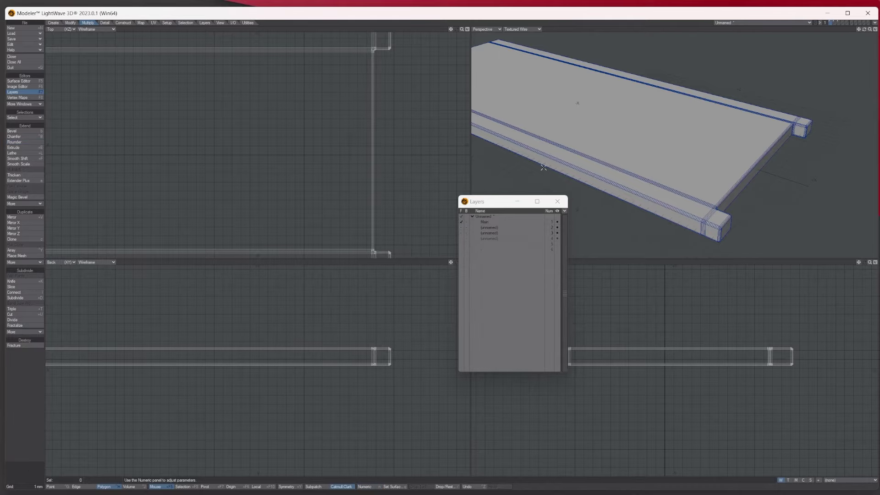
# Show all layers together and compare the chip's connector end with the reference photo
pyautogui.click(461, 217)
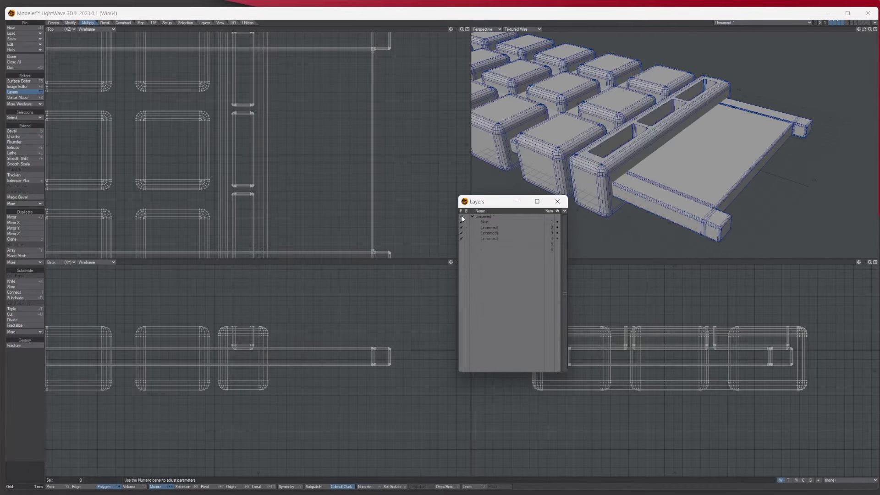
pyautogui.press('a')
pyautogui.moveTo(864, 29); pyautogui.dragTo(816, 49)
pyautogui.moveTo(0, 156); pyautogui.dragTo(472, 158)
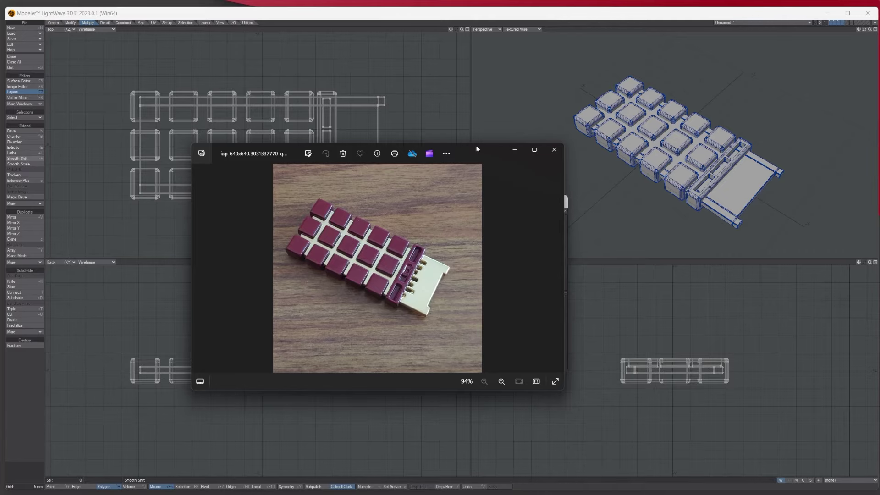
pyautogui.hotkey('alt', 'Tab')
# Start the Box tool on the empty fifth layer, with the four layers of chip parts in the background
pyautogui.click(485, 224)
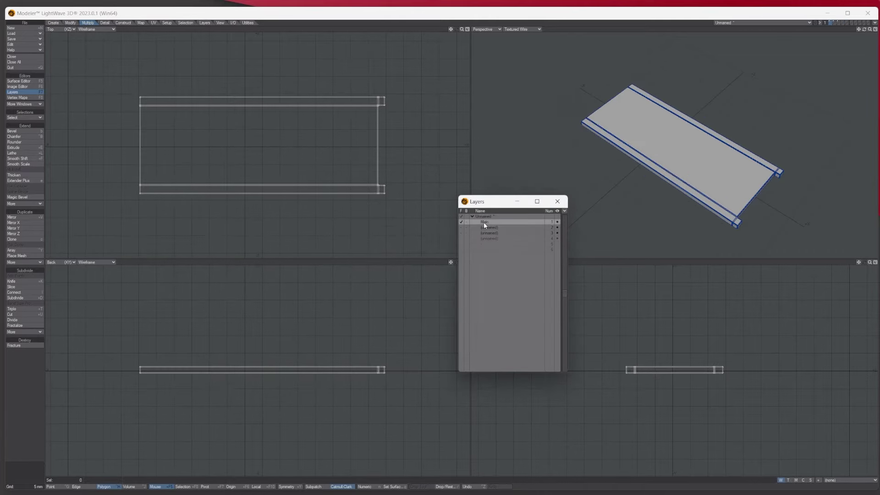
pyautogui.click(466, 217)
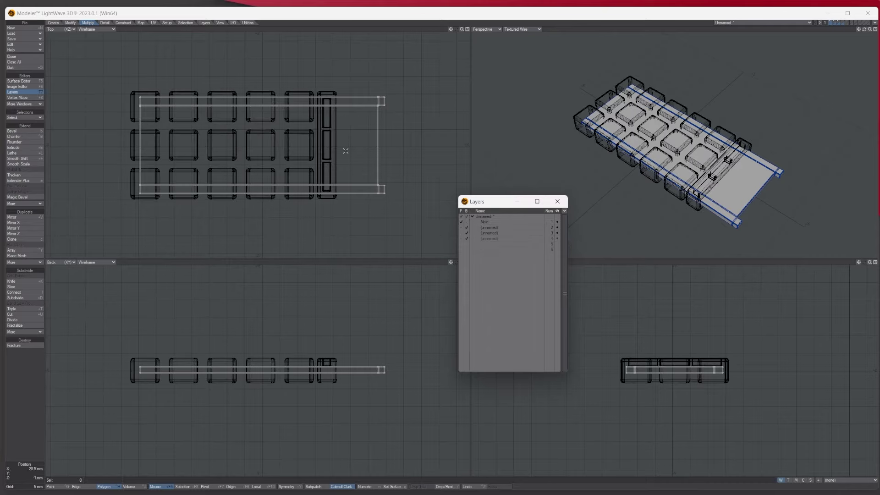
pyautogui.click(53, 23)
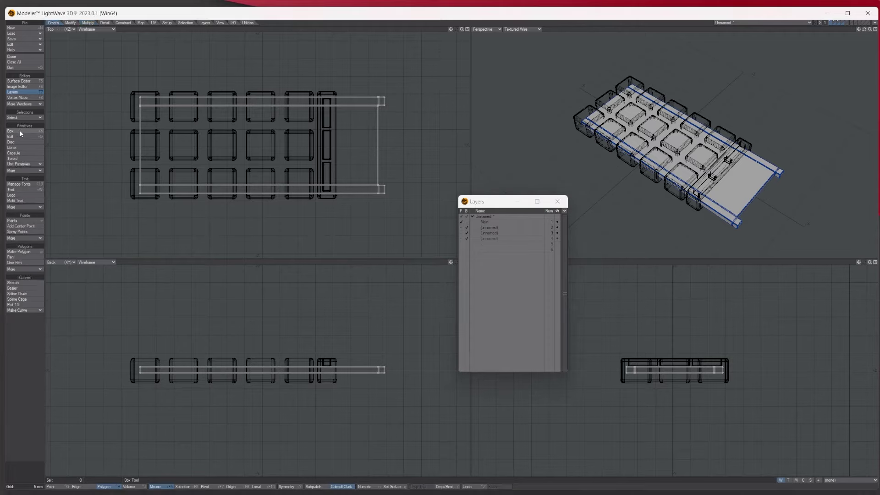
pyautogui.click(13, 132)
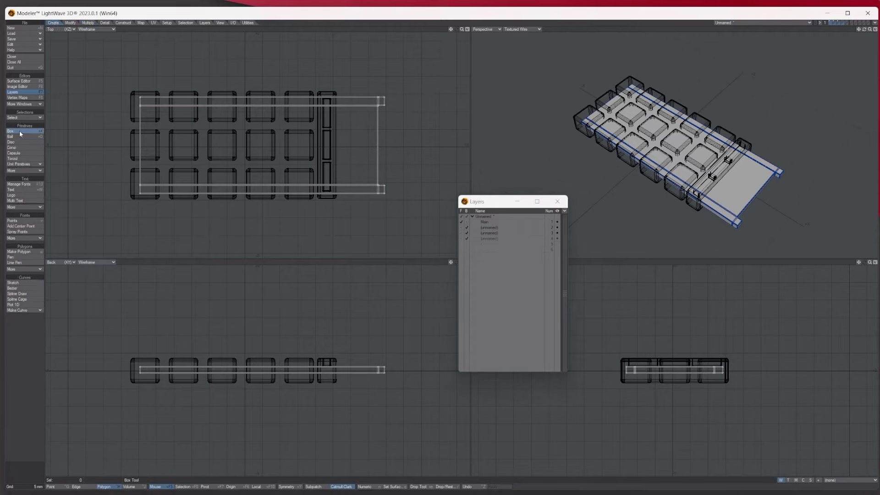
pyautogui.click(489, 239)
pyautogui.click(467, 217)
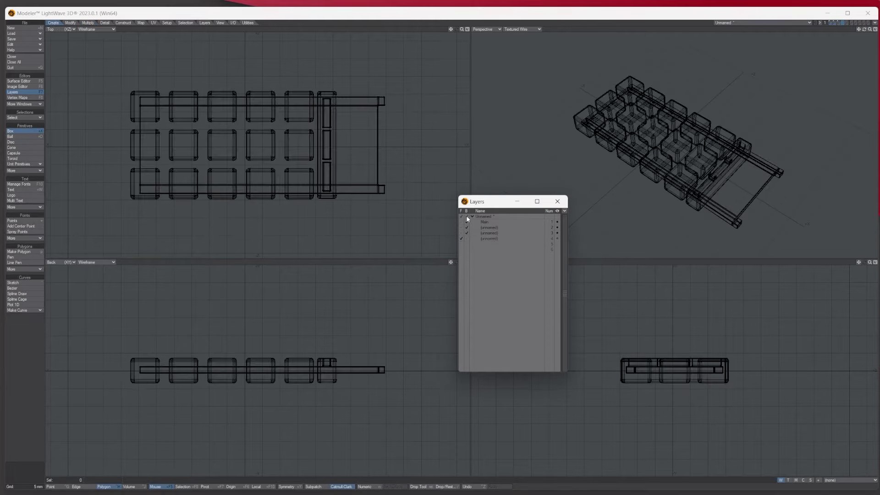
pyautogui.click(485, 245)
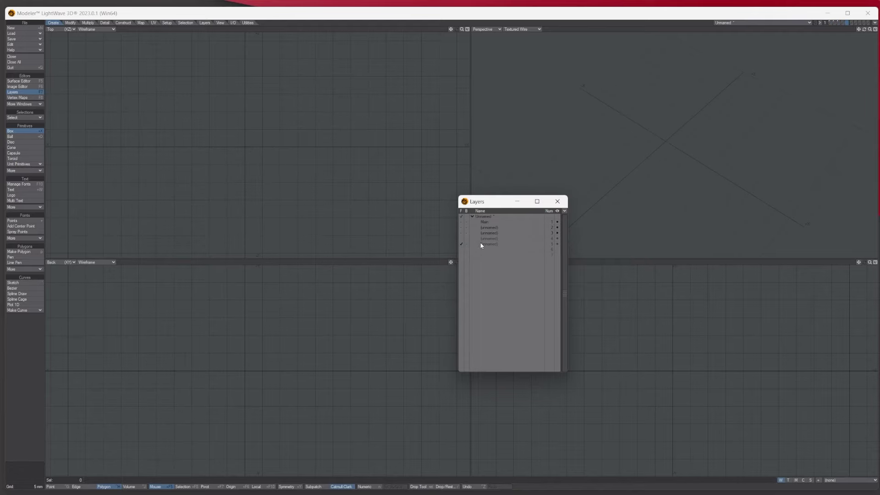
pyautogui.click(466, 216)
pyautogui.press('a')
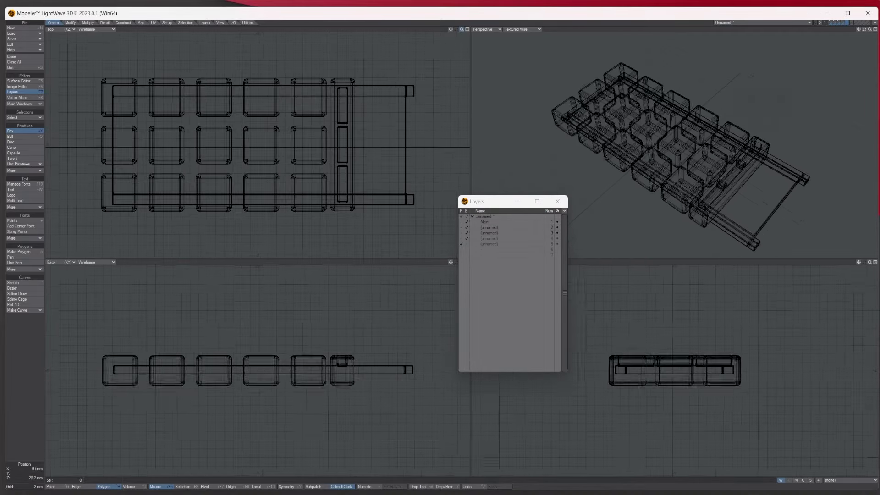
# Draw a lengthwise box about 6.6 mm long and 1.6 mm wide beyond the recessed bar, give it height, and check the reference photo
pyautogui.moveTo(357, 106); pyautogui.dragTo(385, 110)
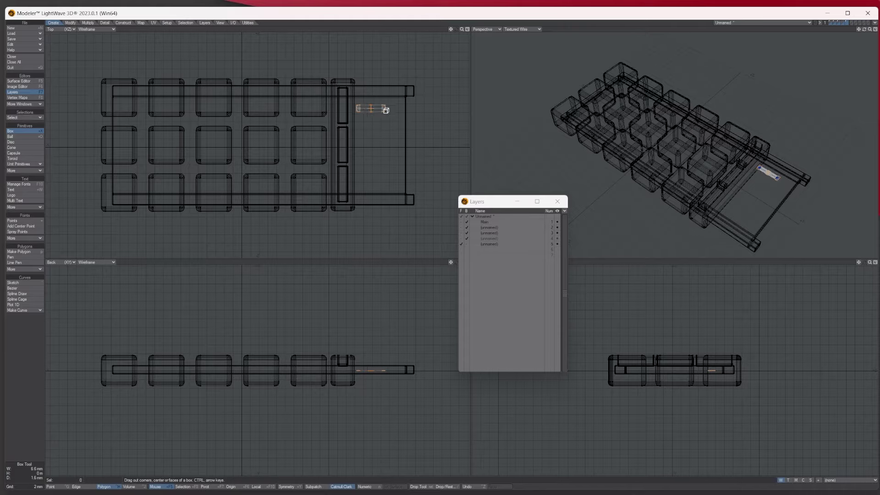
pyautogui.moveTo(370, 371)
pyautogui.mouseDown()
pyautogui.moveTo(371, 360)
pyautogui.moveTo(373, 367)
pyautogui.mouseUp()
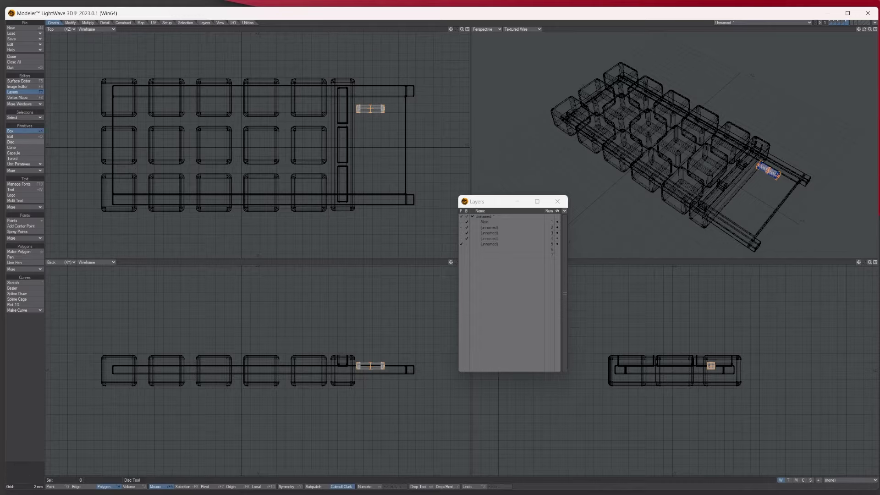
pyautogui.hotkey('alt', 'Tab')
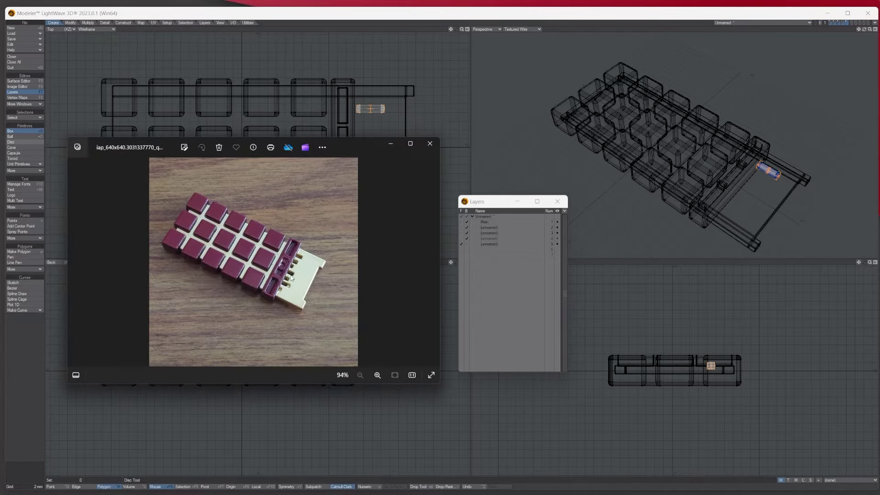
pyautogui.moveTo(366, 148); pyautogui.dragTo(0, 146)
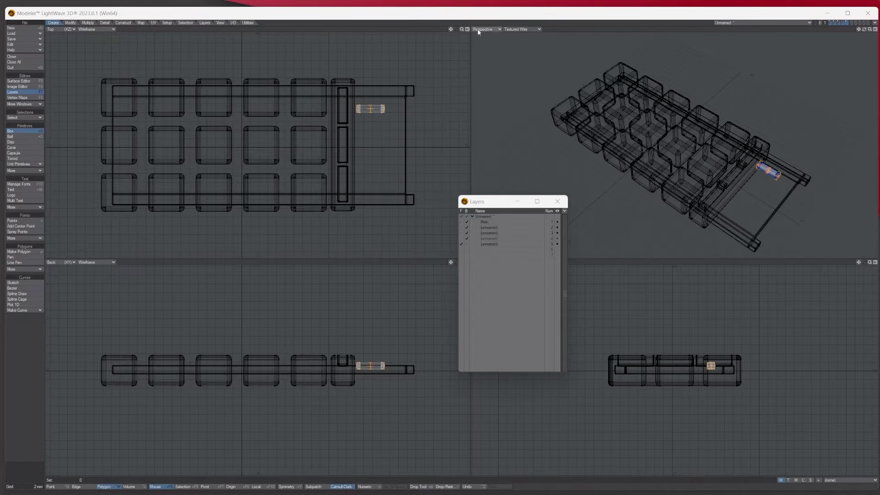
# Shorten and narrow the box just beyond the recessed bar and adjust its height so it cuts through the base's top surface
pyautogui.moveTo(462, 30); pyautogui.dragTo(540, 29)
pyautogui.moveTo(450, 29); pyautogui.dragTo(282, 63)
pyautogui.moveTo(328, 93)
pyautogui.mouseDown()
pyautogui.moveTo(329, 100)
pyautogui.moveTo(354, 96)
pyautogui.moveTo(340, 97)
pyautogui.mouseUp()
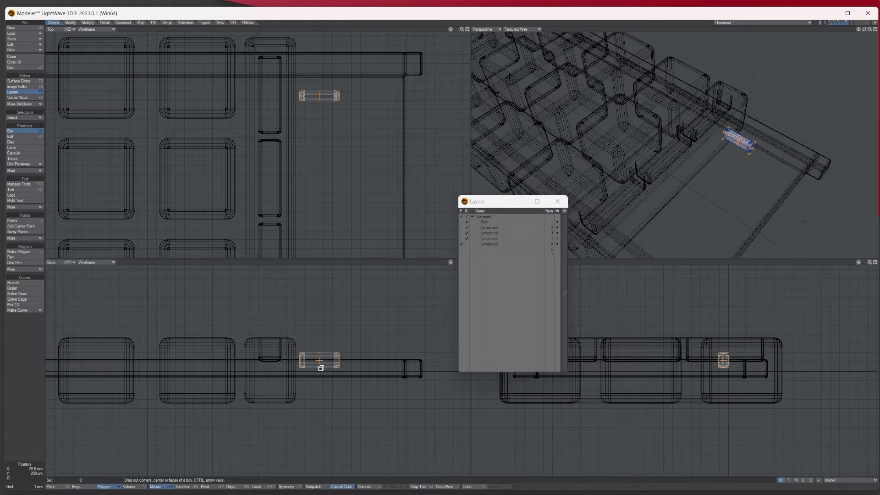
pyautogui.moveTo(321, 368); pyautogui.dragTo(321, 366)
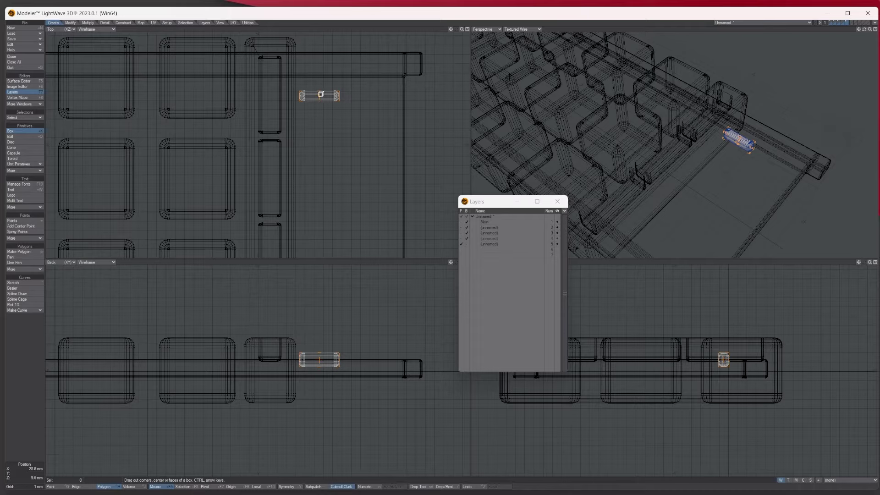
# Add three more boxes in a row beside the first: a shorter second, a third about as long as the first, and a fourth about 2.6 mm long
pyautogui.moveTo(320, 95); pyautogui.dragTo(319, 107)
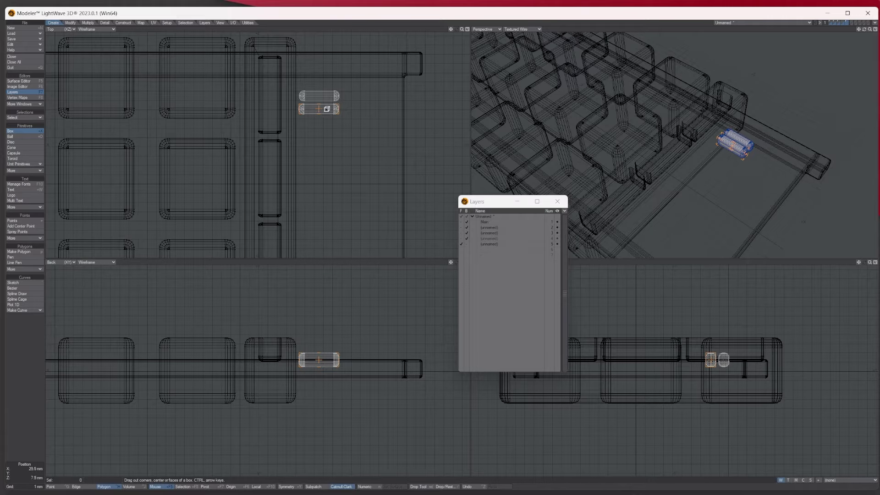
pyautogui.moveTo(319, 109); pyautogui.dragTo(332, 111)
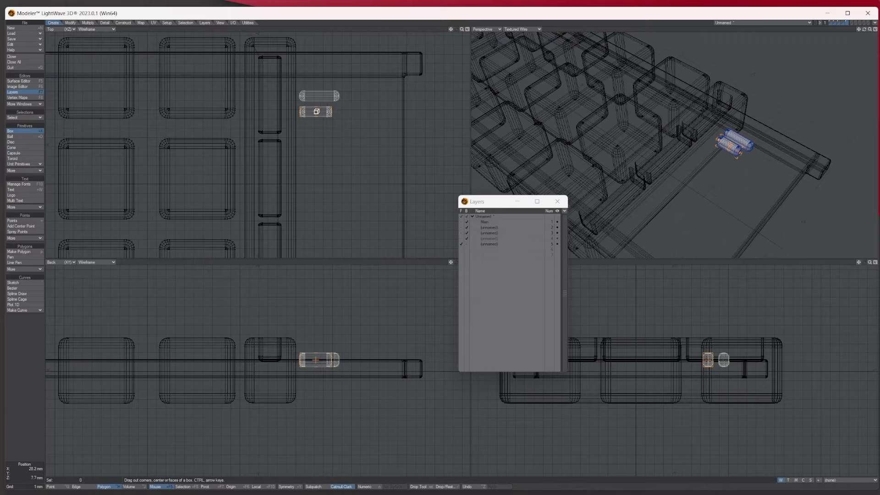
pyautogui.hotkey('ctrl', 'c')
pyautogui.hotkey('ctrl', 'v')
pyautogui.moveTo(316, 111); pyautogui.dragTo(317, 125)
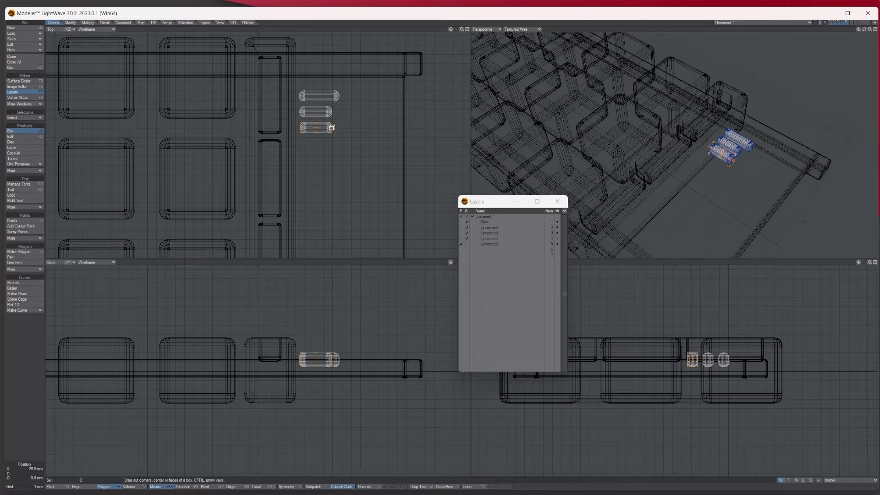
pyautogui.moveTo(332, 126)
pyautogui.mouseDown()
pyautogui.moveTo(325, 127)
pyautogui.moveTo(340, 127)
pyautogui.mouseUp()
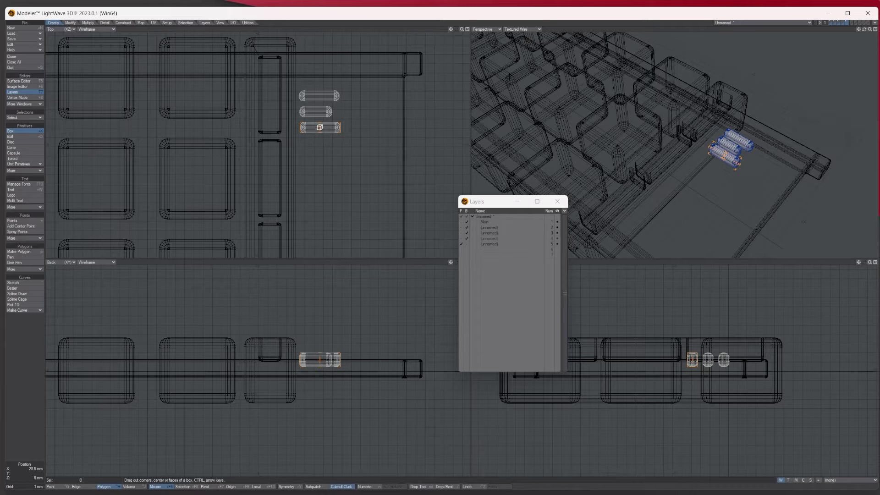
pyautogui.moveTo(320, 127); pyautogui.dragTo(326, 143, button='right')
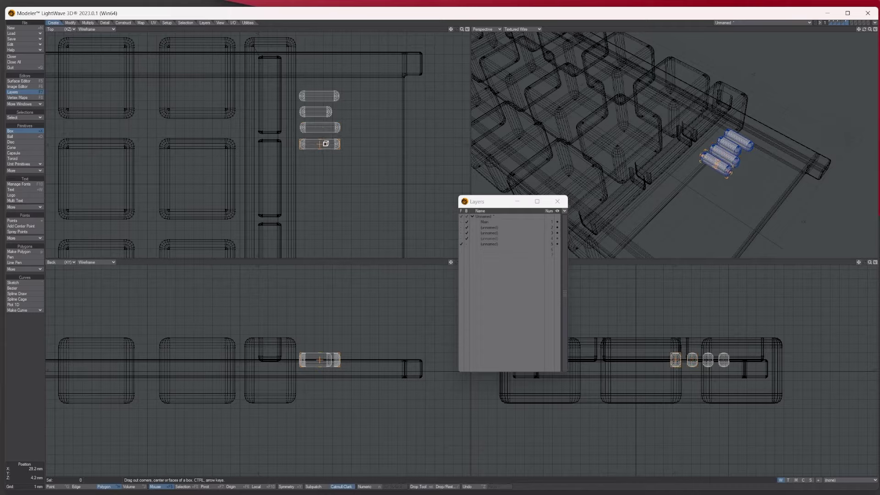
pyautogui.moveTo(340, 143); pyautogui.dragTo(324, 144)
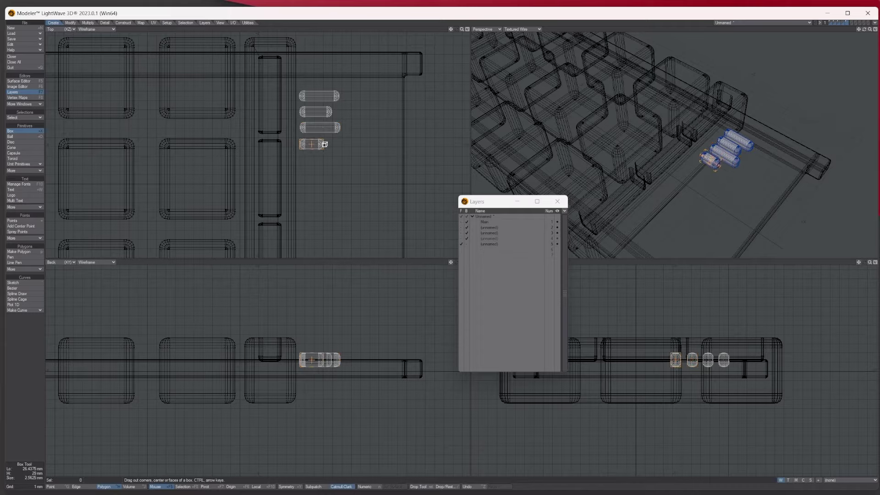
# Add four more boxes to the row: two of medium length, the longest one seventh, and an eighth about 3.3 mm long
pyautogui.moveTo(311, 144); pyautogui.dragTo(312, 158, button='right')
pyautogui.moveTo(324, 160); pyautogui.dragTo(339, 160)
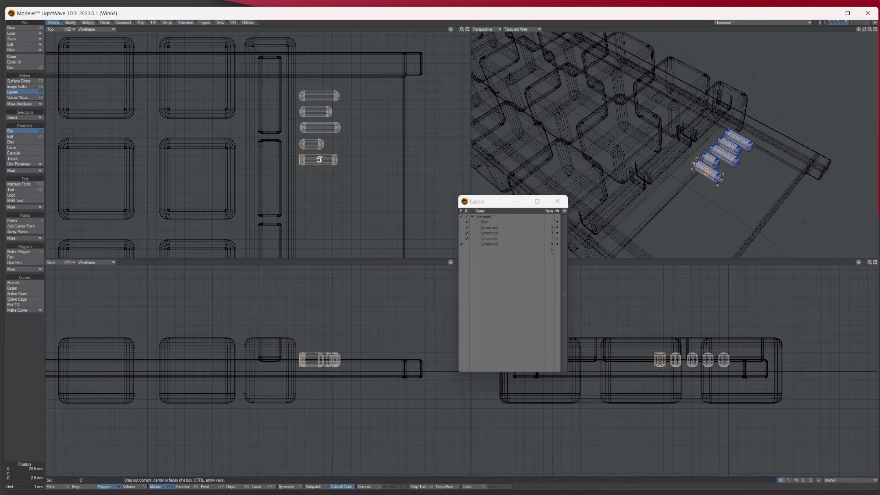
pyautogui.moveTo(319, 159); pyautogui.dragTo(319, 175, button='right')
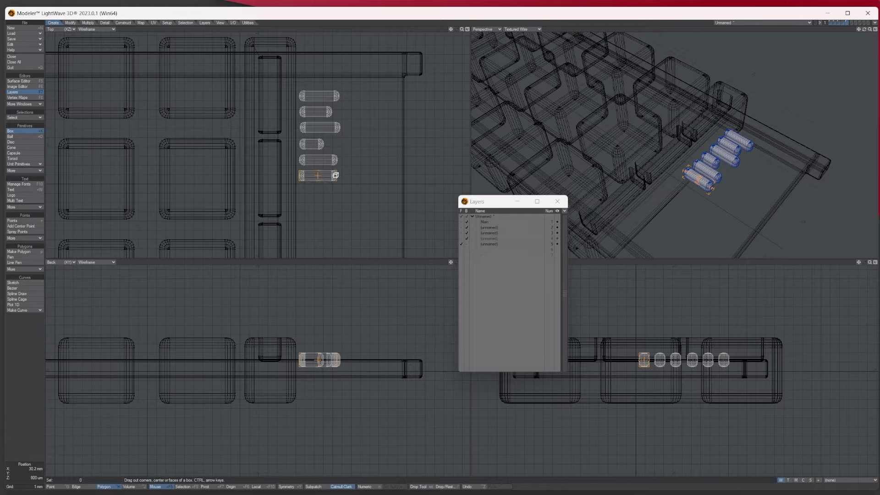
pyautogui.moveTo(337, 175); pyautogui.dragTo(348, 175)
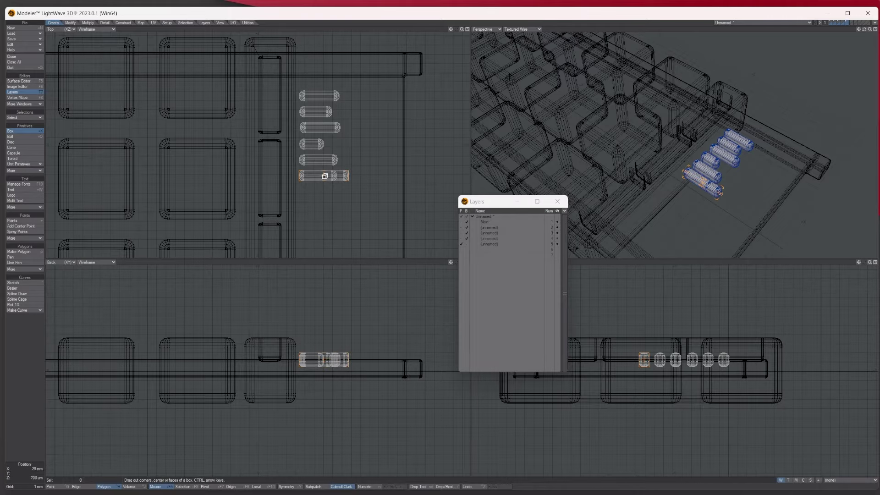
pyautogui.moveTo(324, 176); pyautogui.dragTo(331, 206, button='right')
pyautogui.moveTo(348, 207); pyautogui.dragTo(329, 207)
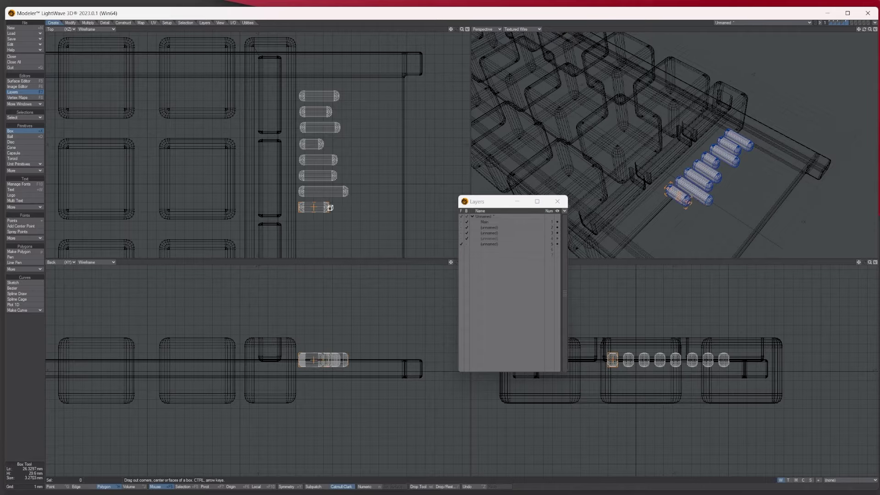
pyautogui.press('space')
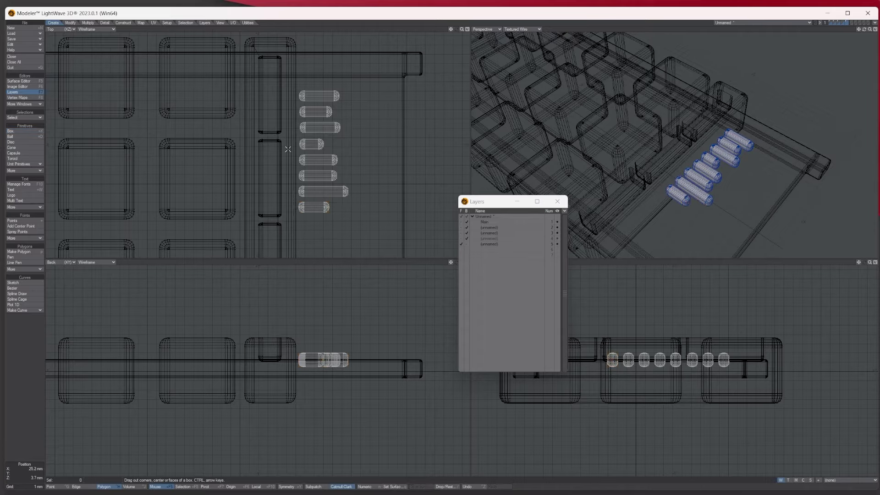
# Move the row of eight boxes across the base so it sits centred between the two prongs
pyautogui.click(70, 23)
pyautogui.click(21, 131)
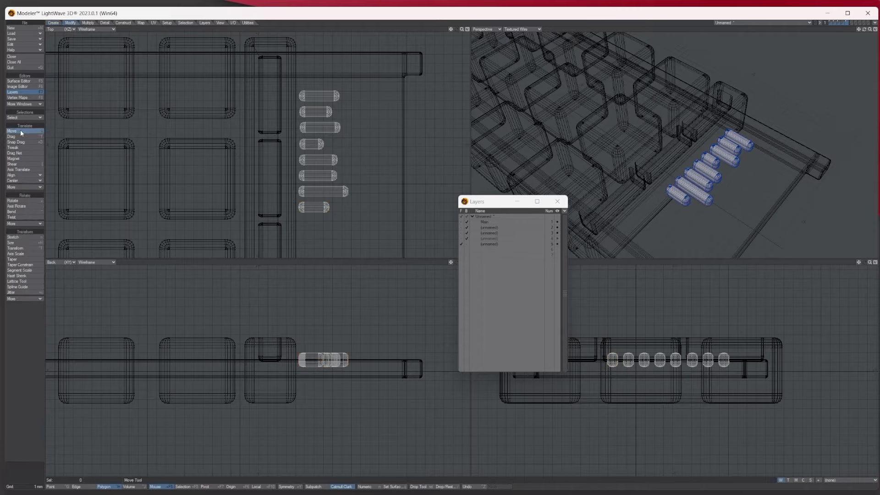
pyautogui.moveTo(309, 155); pyautogui.dragTo(308, 182)
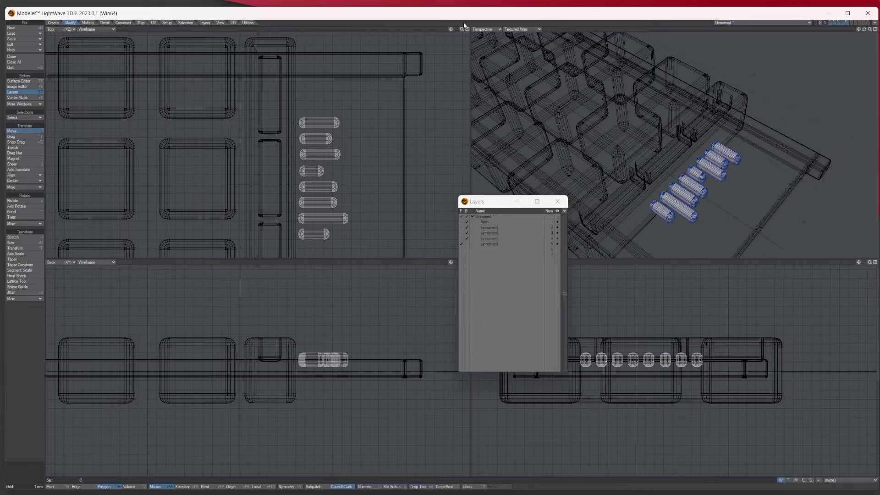
pyautogui.press('a')
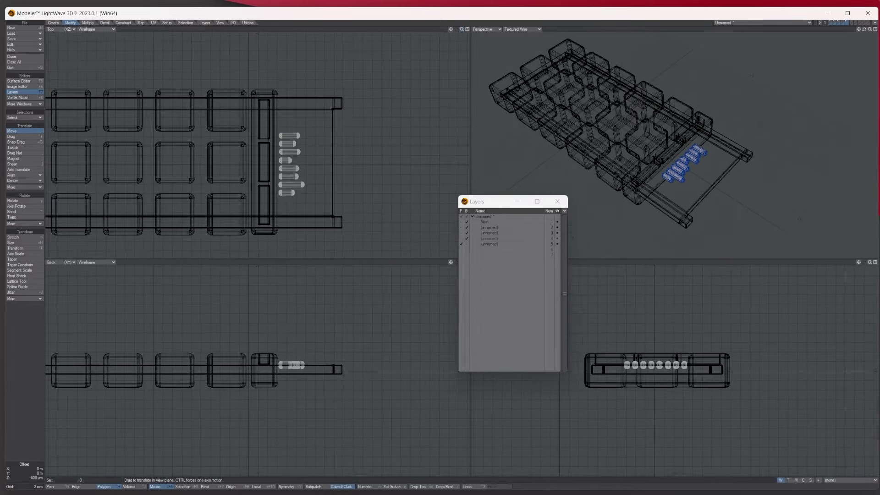
pyautogui.moveTo(304, 174); pyautogui.dragTo(303, 175)
pyautogui.moveTo(374, 166); pyautogui.dragTo(375, 164)
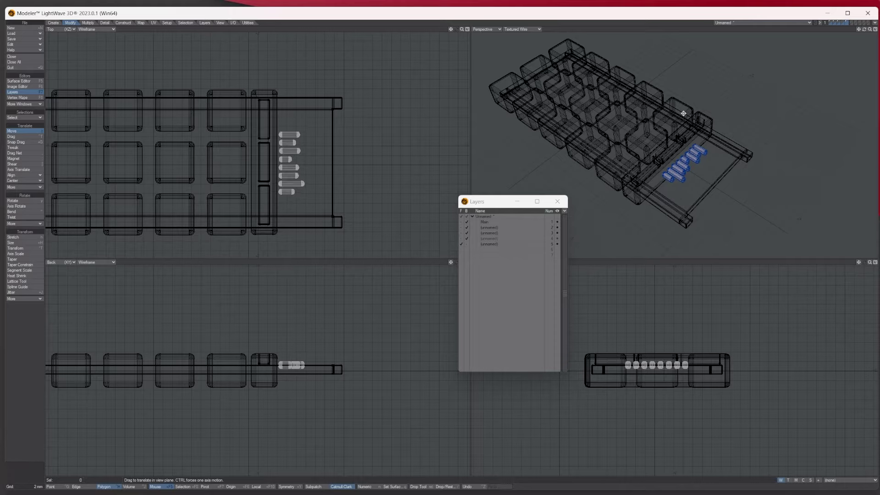
# Subtract the eight boxes from the base with a Boolean, keeping the Main layer in the foreground and only the box layer in the background
pyautogui.click(462, 222)
pyautogui.click(466, 243)
pyautogui.click(466, 239)
pyautogui.click(466, 234)
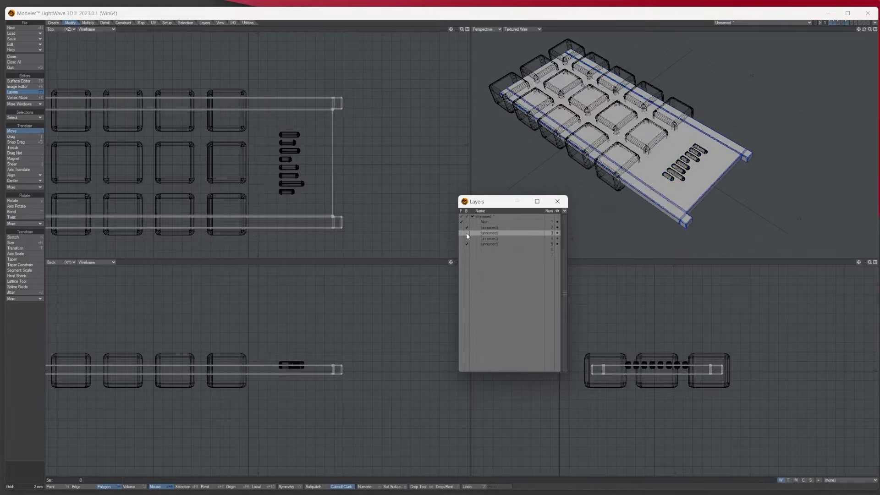
pyautogui.click(466, 227)
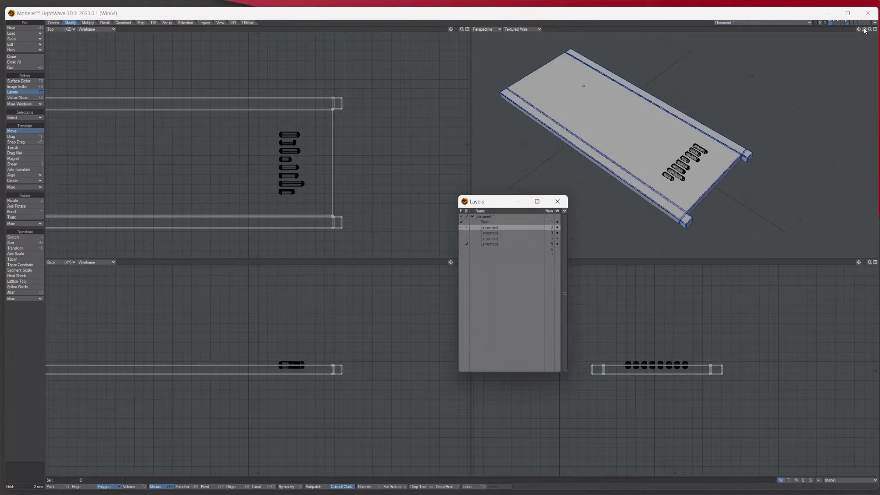
pyautogui.press('a')
pyautogui.moveTo(859, 30)
pyautogui.mouseDown()
pyautogui.moveTo(828, 36)
pyautogui.moveTo(871, 28)
pyautogui.mouseUp()
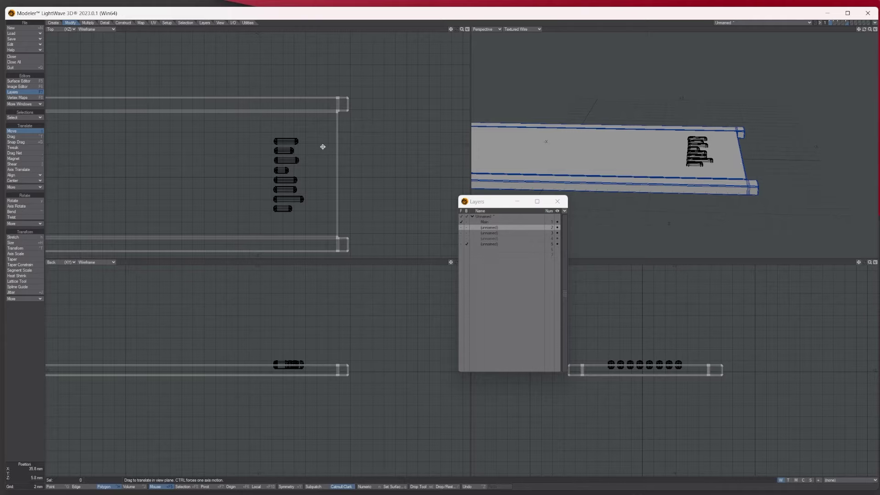
pyautogui.click(124, 22)
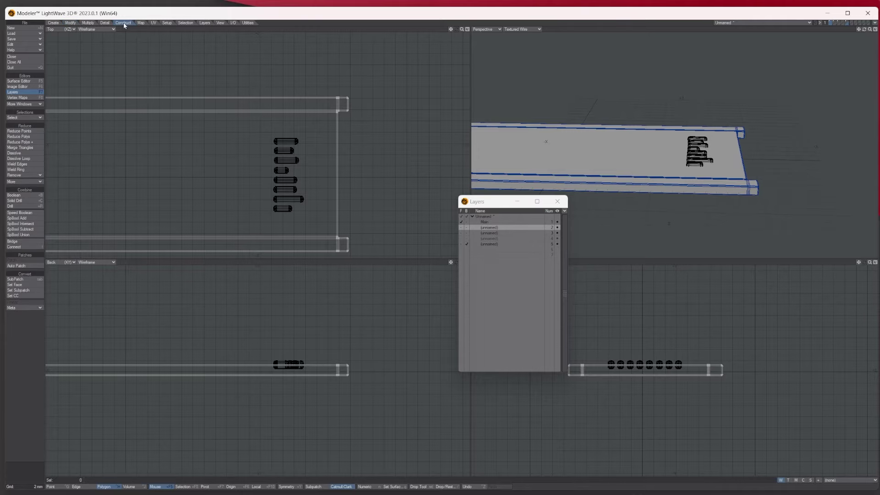
pyautogui.click(14, 195)
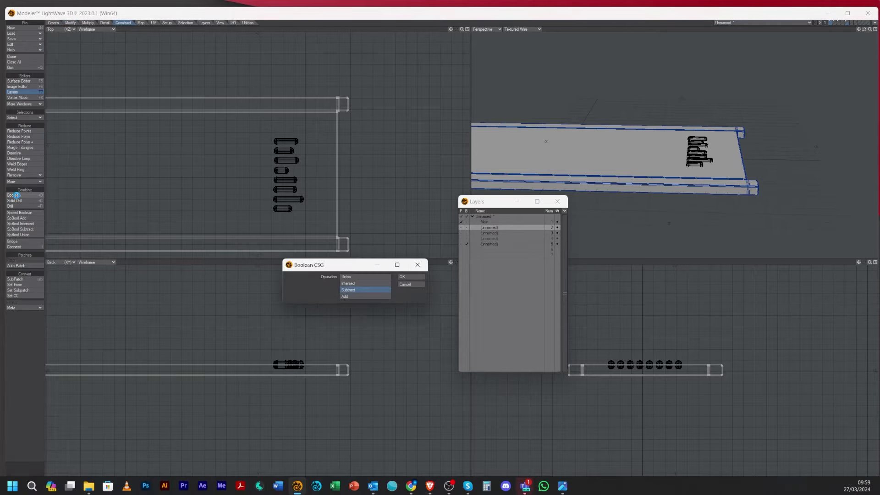
pyautogui.click(415, 277)
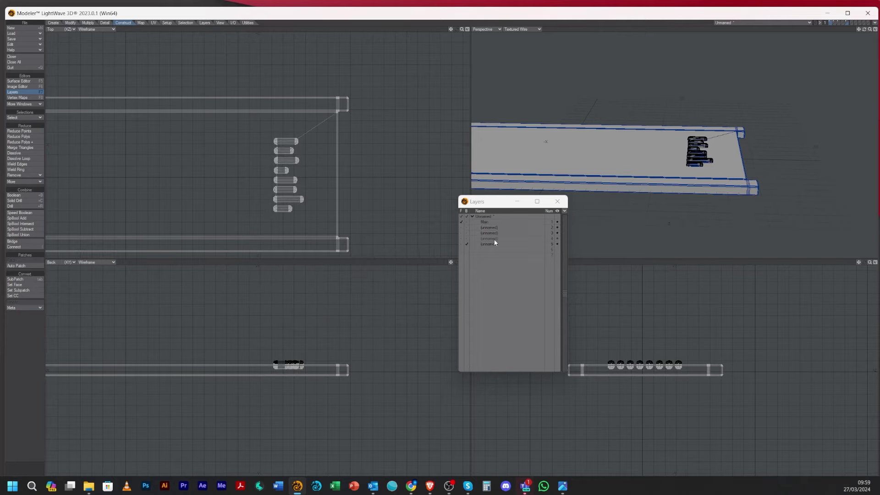
# Show only the Main layer with Texture shading in the perspective view and inspect the slots cut into the base
pyautogui.click(484, 221)
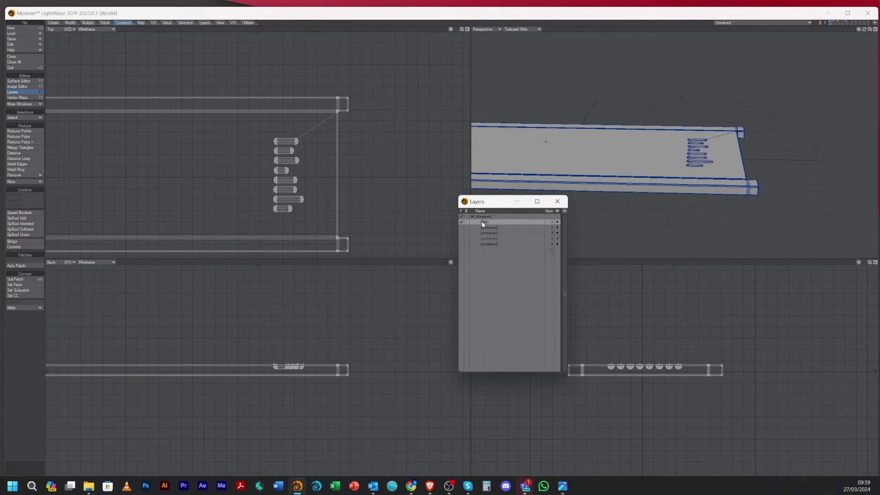
pyautogui.click(513, 27)
pyautogui.click(509, 51)
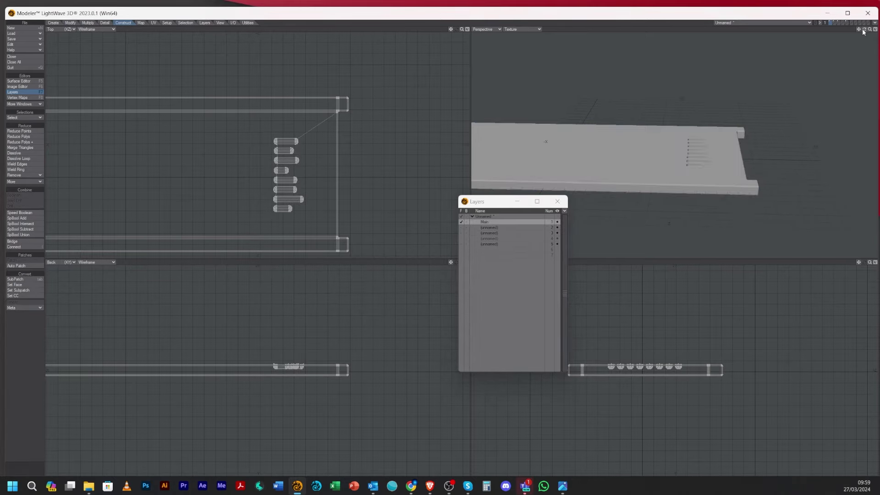
pyautogui.moveTo(864, 29); pyautogui.dragTo(847, 51)
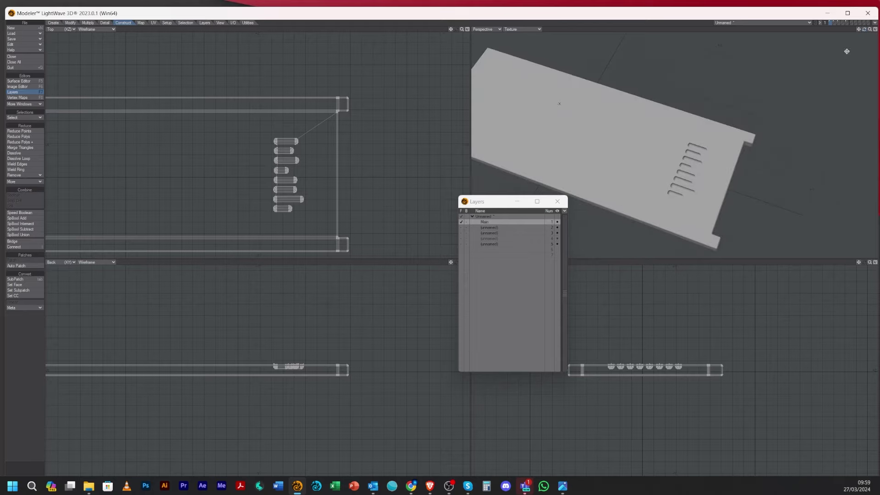
# Clear the cutting boxes from the fifth layer and show all layers of the chip together
pyautogui.click(487, 244)
pyautogui.click(479, 249)
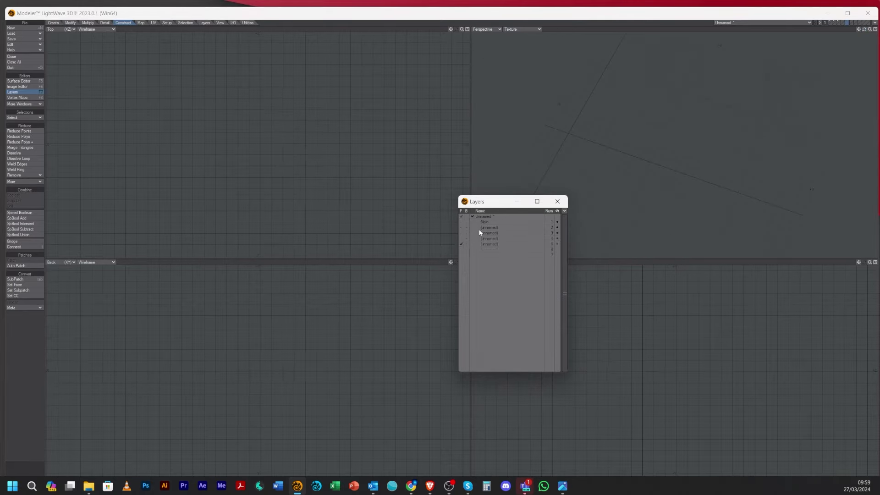
pyautogui.click(462, 216)
pyautogui.moveTo(868, 30); pyautogui.dragTo(840, 40)
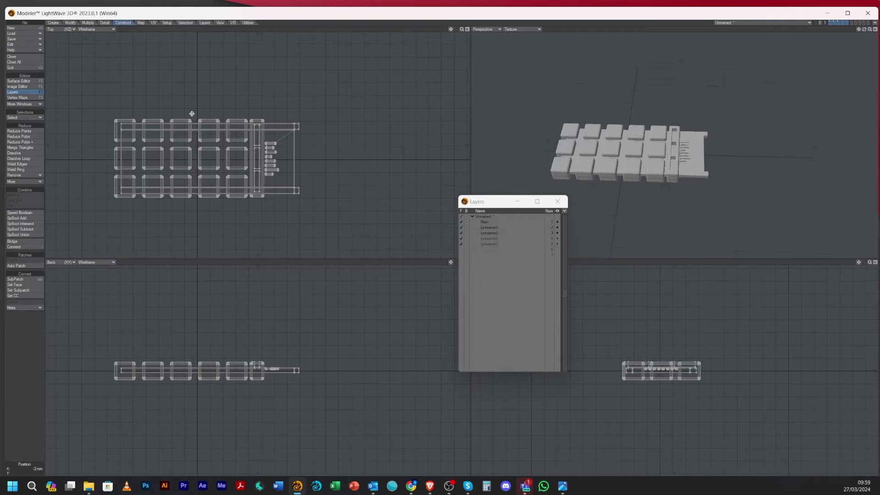
# Try to stretch the whole chip slightly longer and narrower across all layers
pyautogui.click(71, 23)
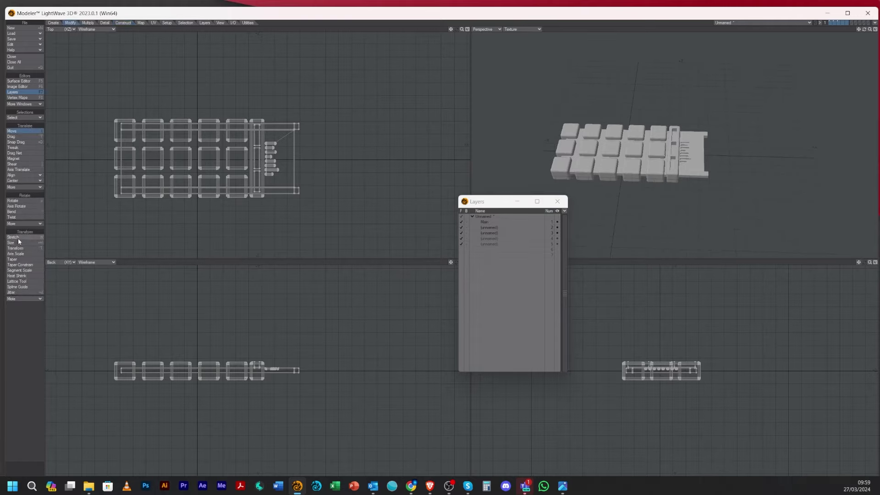
pyautogui.moveTo(219, 161)
pyautogui.mouseDown()
pyautogui.moveTo(209, 167)
pyautogui.moveTo(204, 155)
pyautogui.mouseUp()
pyautogui.click(39, 237)
pyautogui.press('space')
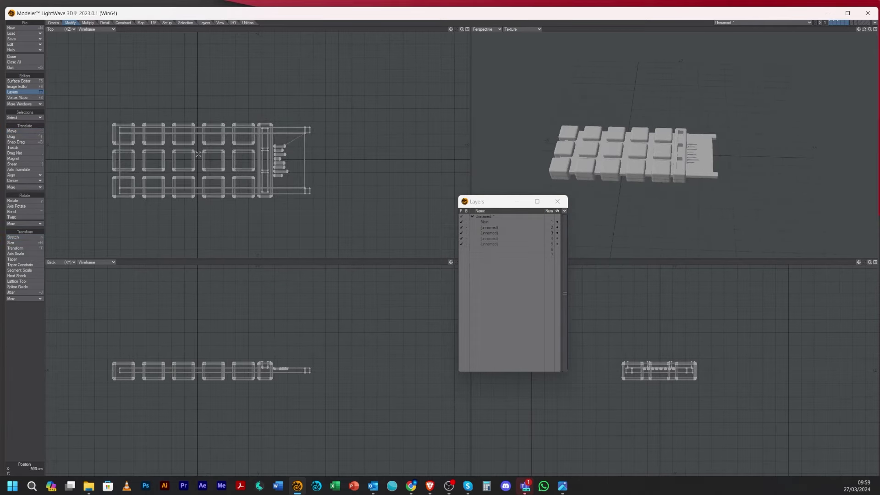
# Assign the base in the Main layer a new surface named Main body with the yellow colour 191, 143, 0
pyautogui.moveTo(498, 201); pyautogui.dragTo(422, 163)
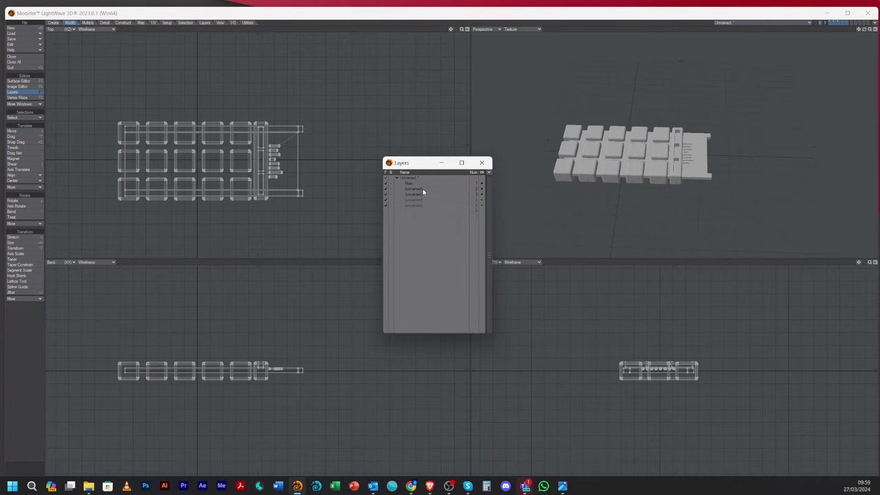
pyautogui.click(411, 184)
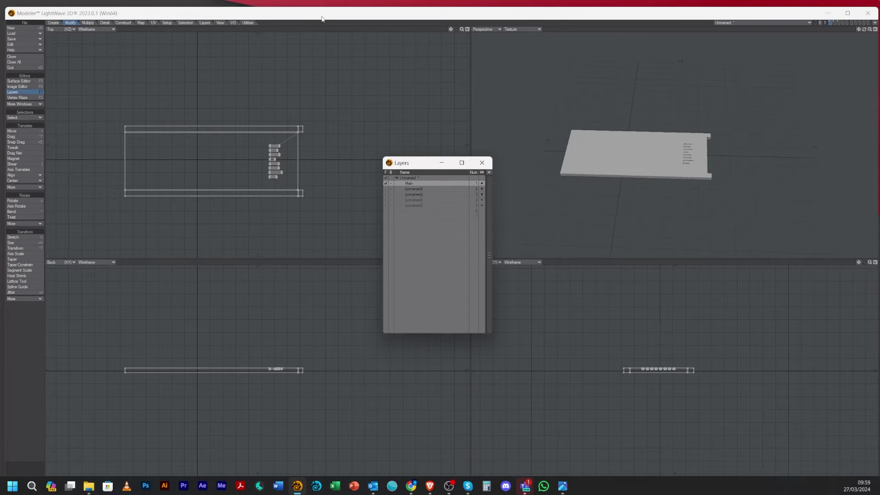
pyautogui.moveTo(322, 19); pyautogui.dragTo(321, 13)
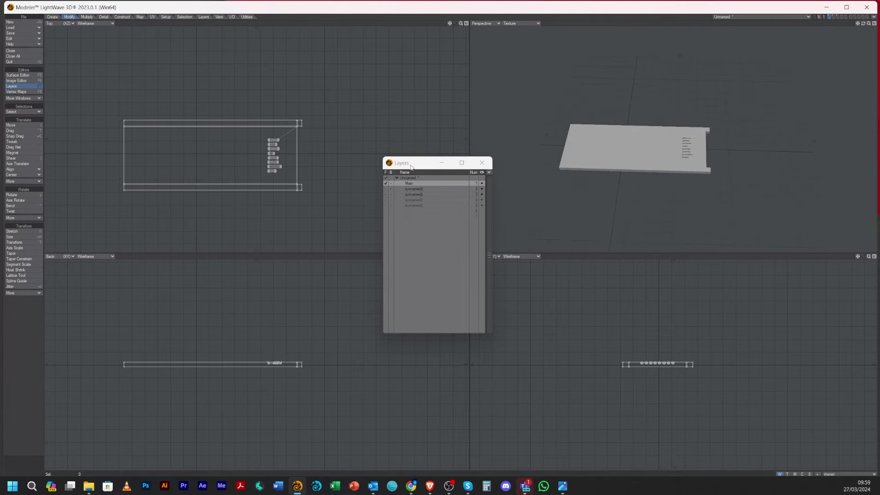
pyautogui.press('q')
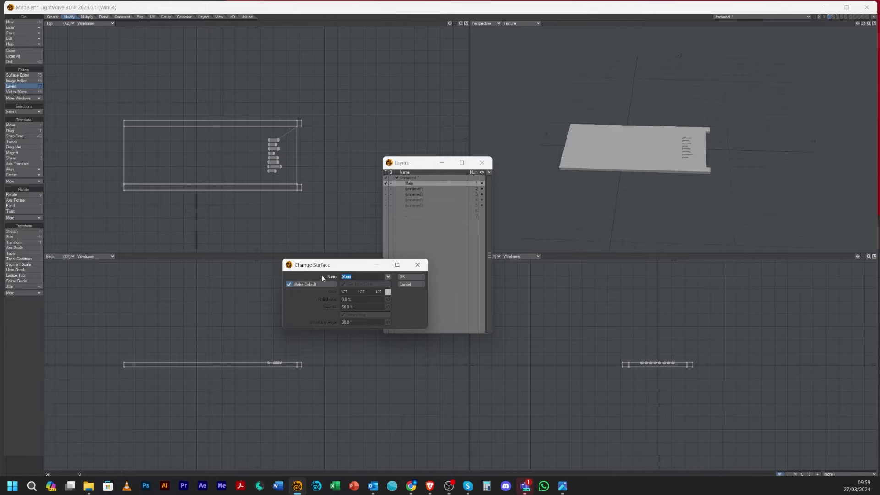
pyautogui.write('Main body')
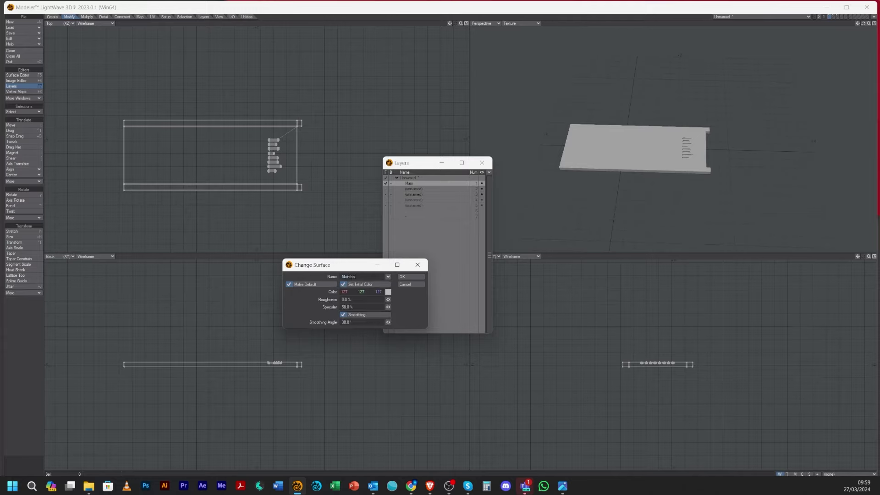
pyautogui.click(388, 292)
pyautogui.click(356, 278)
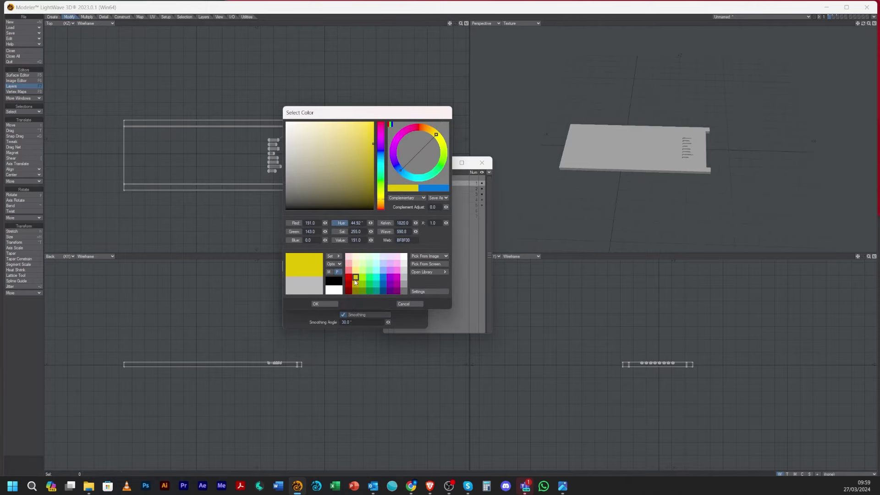
pyautogui.click(325, 304)
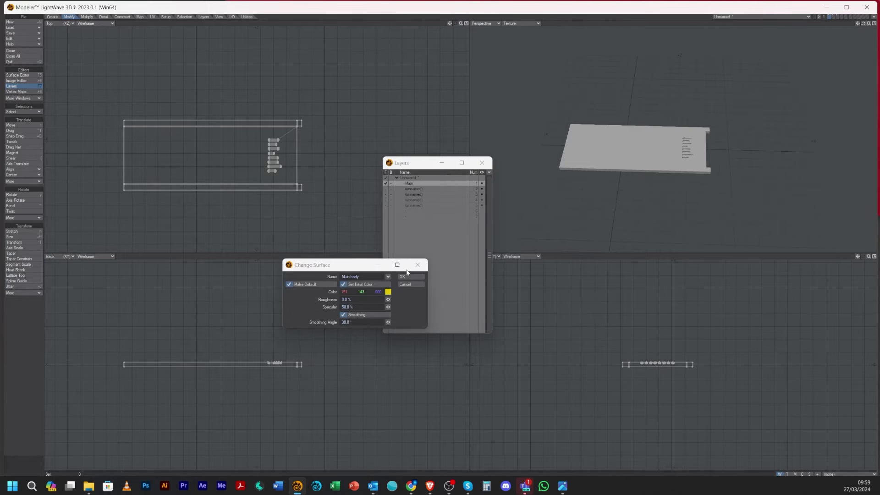
pyautogui.click(405, 277)
# Bring the second and third layers to the foreground together, with the Main layer as background
pyautogui.click(410, 189)
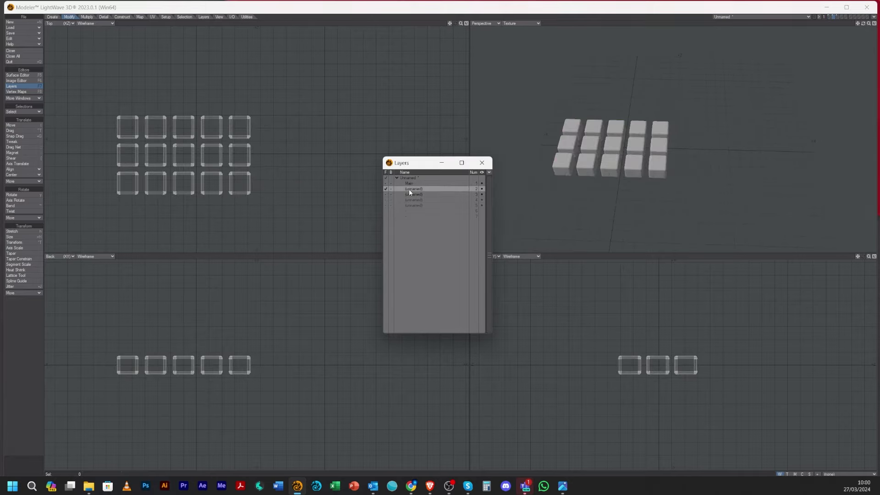
pyautogui.click(386, 194)
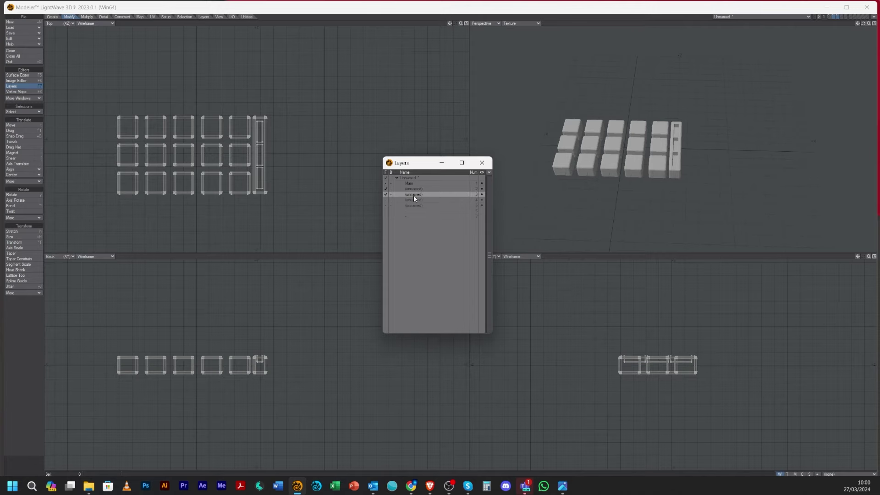
pyautogui.click(413, 195)
pyautogui.click(391, 189)
pyautogui.click(391, 183)
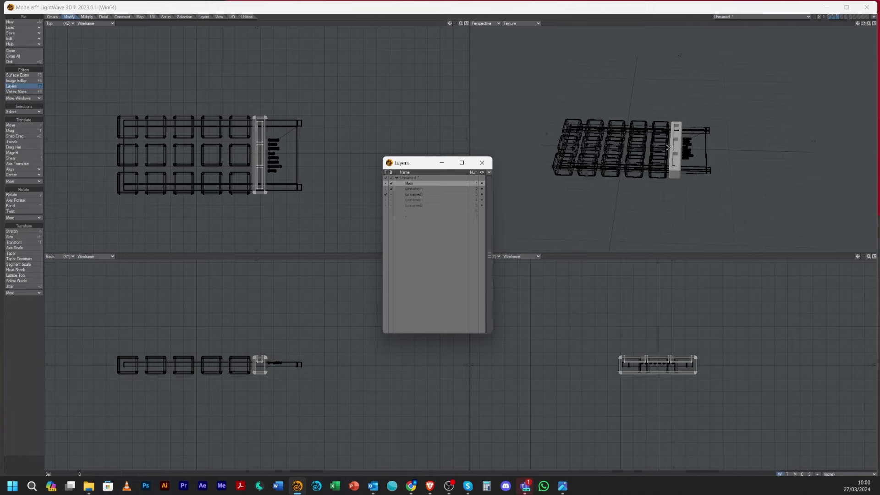
pyautogui.click(385, 189)
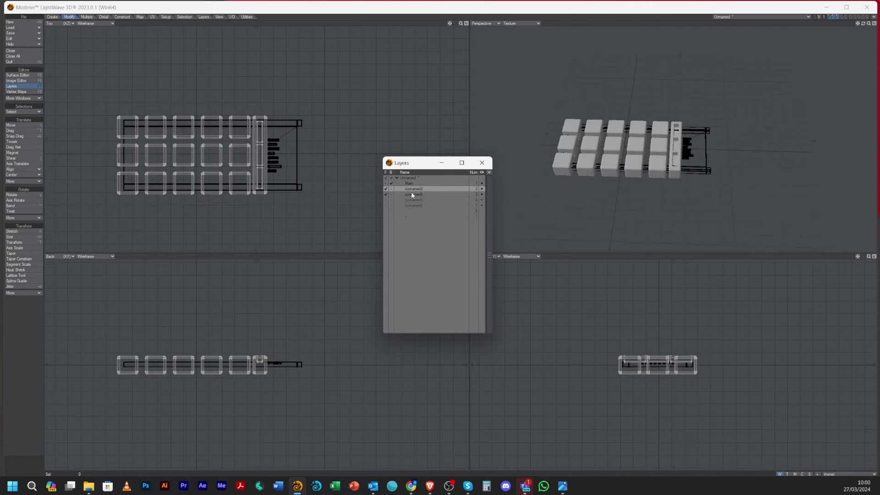
# Assign the blocks and end bar a new surface named Boxes, with a maroon colour sampled from the reference photo
pyautogui.press('q')
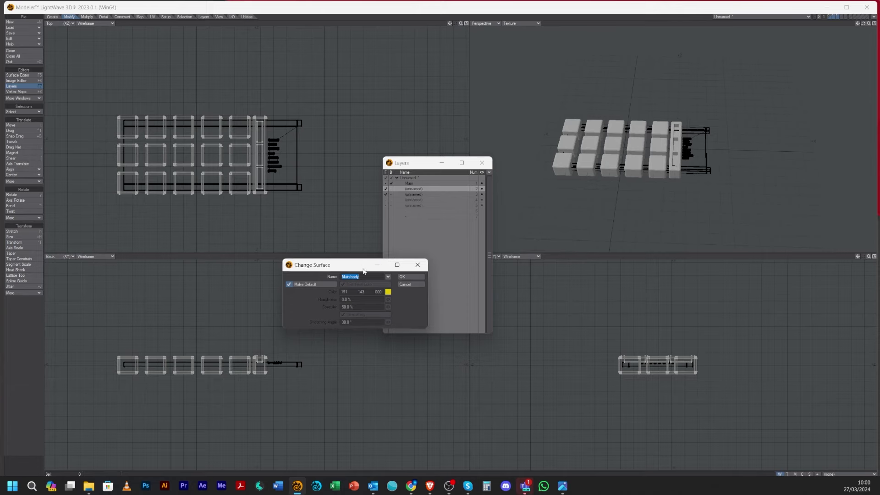
pyautogui.write('Boxes')
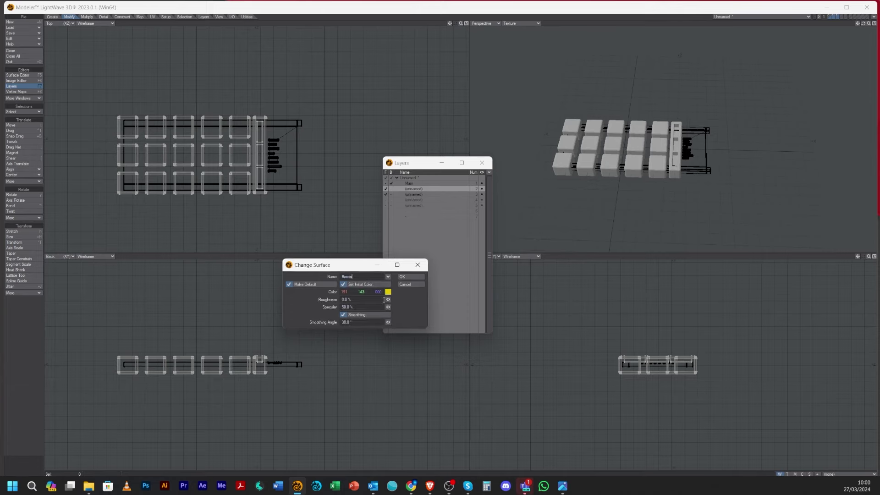
pyautogui.click(388, 292)
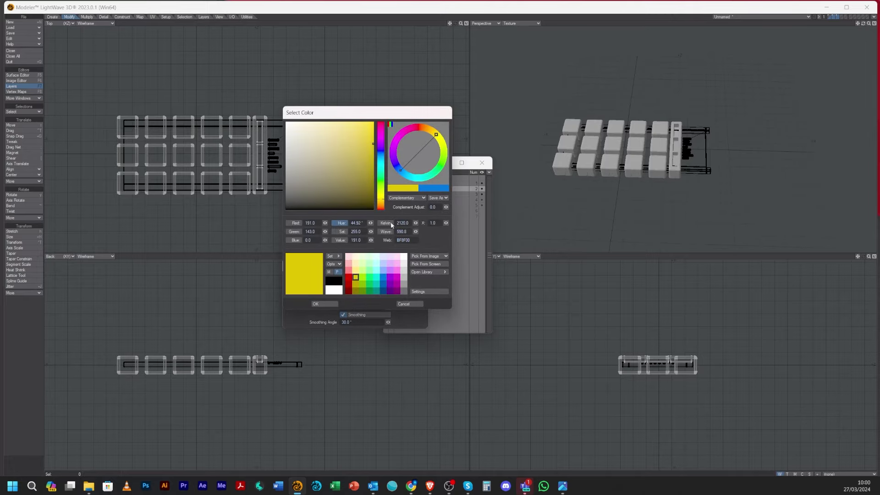
pyautogui.moveTo(0, 102); pyautogui.dragTo(0, 112)
pyautogui.click(429, 264)
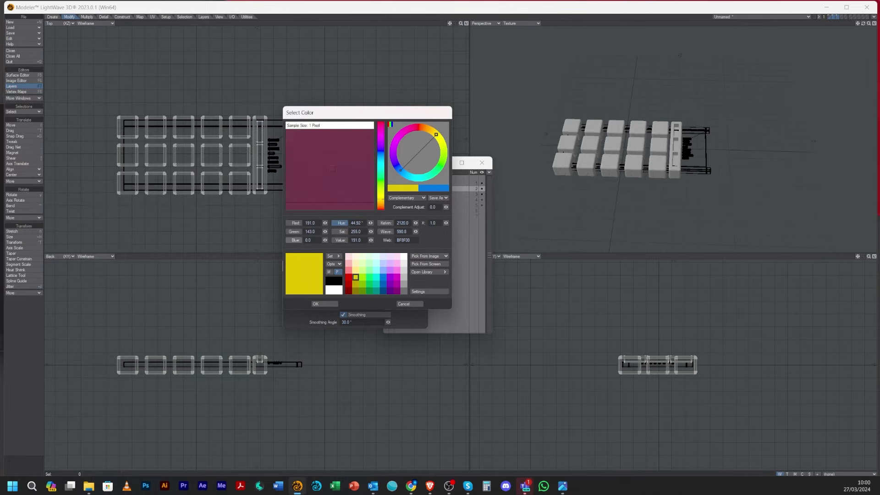
pyautogui.click(332, 169)
pyautogui.click(321, 303)
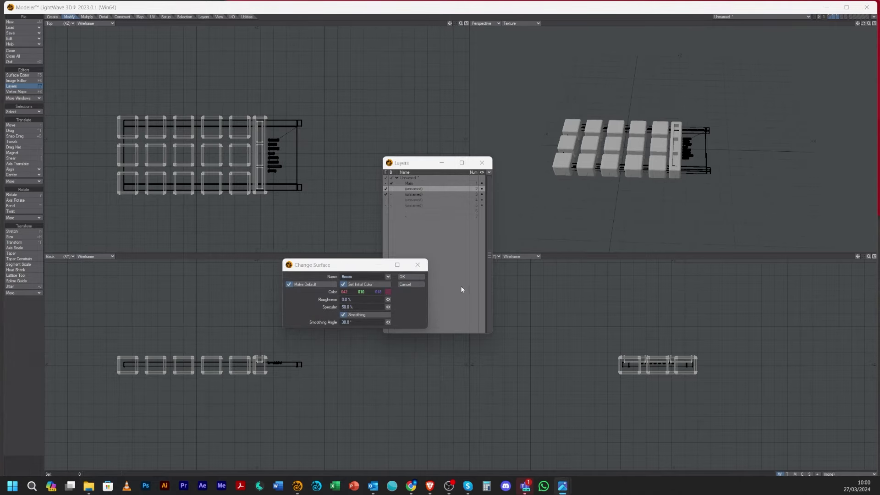
pyautogui.click(411, 277)
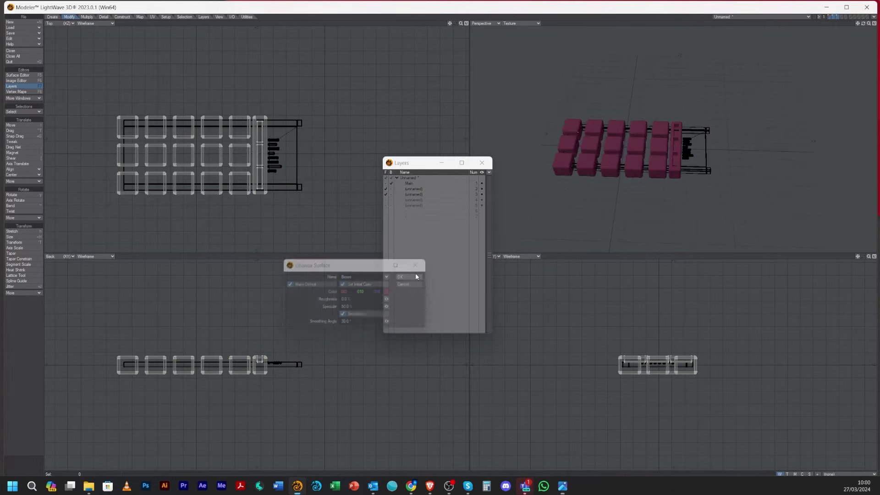
# Cut the geometry from the second and third layers and paste it into the Main layer with the base
pyautogui.click(385, 179)
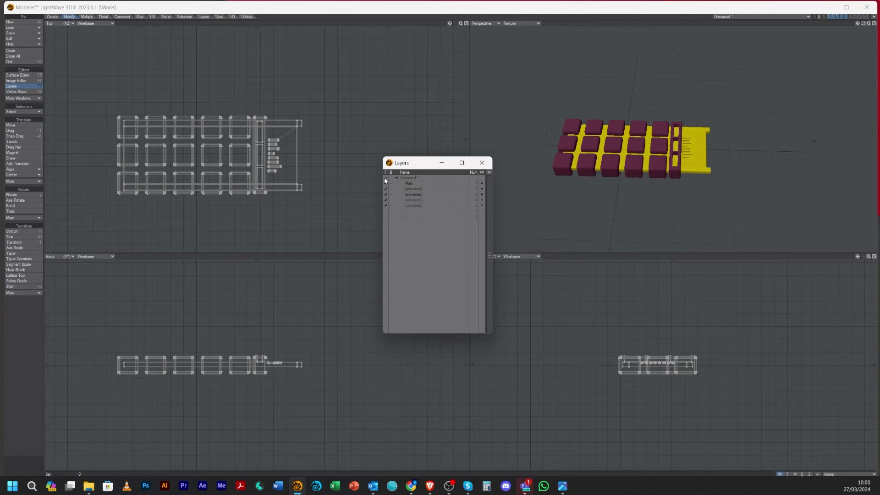
pyautogui.click(414, 206)
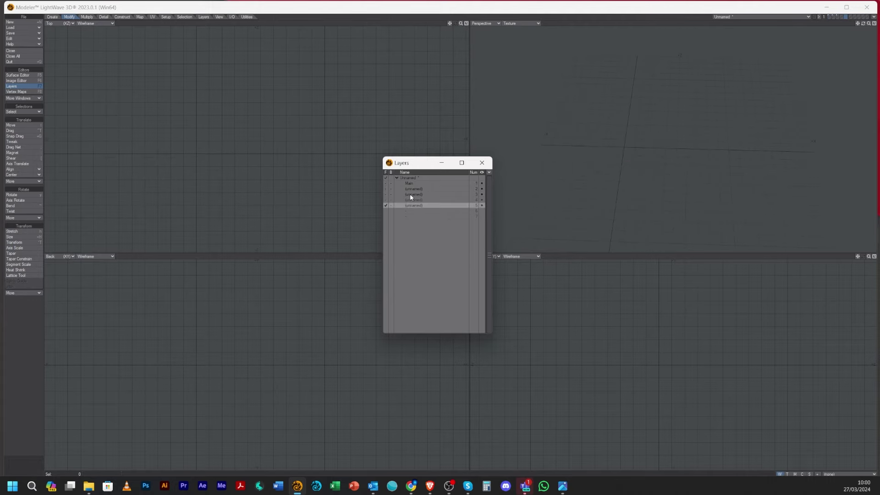
pyautogui.click(410, 195)
pyautogui.keyDown('shift'); pyautogui.click(414, 189); pyautogui.keyUp('shift')
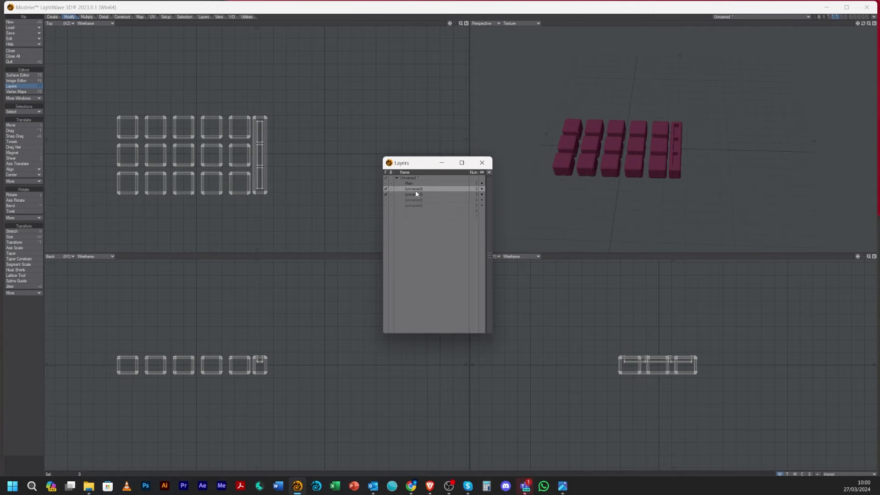
pyautogui.click(414, 184)
pyautogui.hotkey('ctrl', 'v')
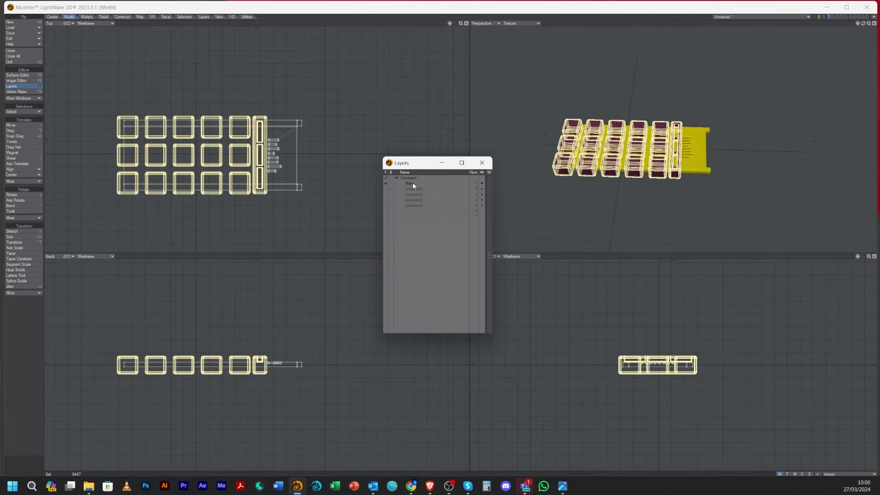
pyautogui.click(414, 195)
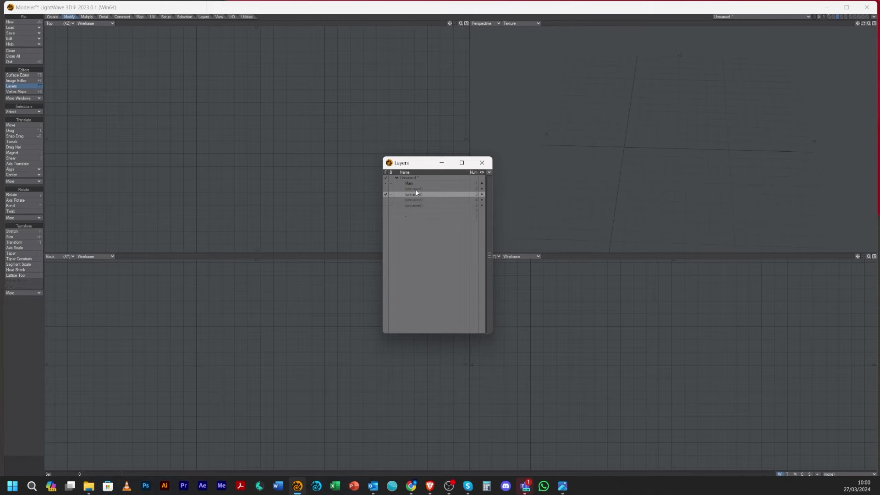
pyautogui.click(407, 184)
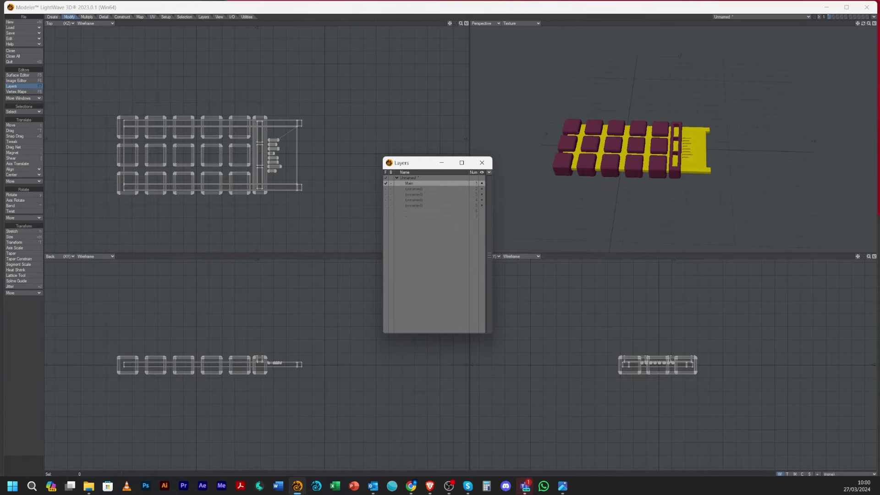
# Check the two reference photos of the chip in its glass container, and move them clear of the model
pyautogui.hotkey('alt', 'Tab')
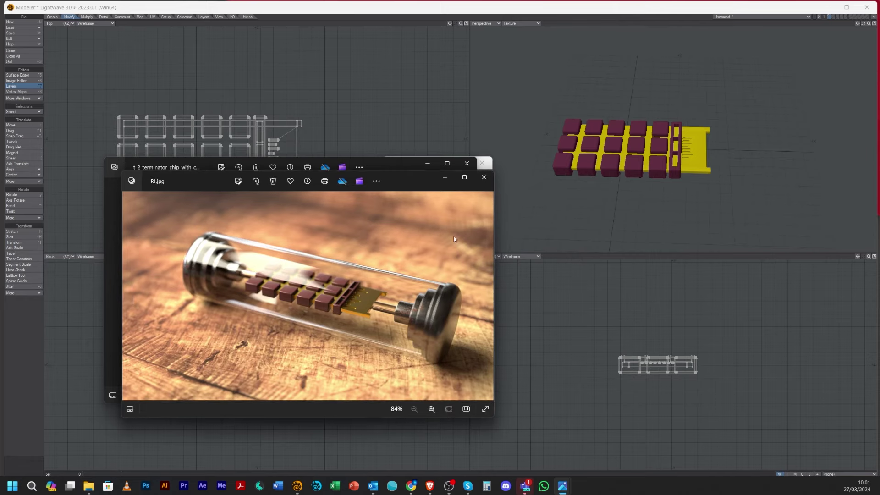
pyautogui.moveTo(390, 178); pyautogui.dragTo(879, 179)
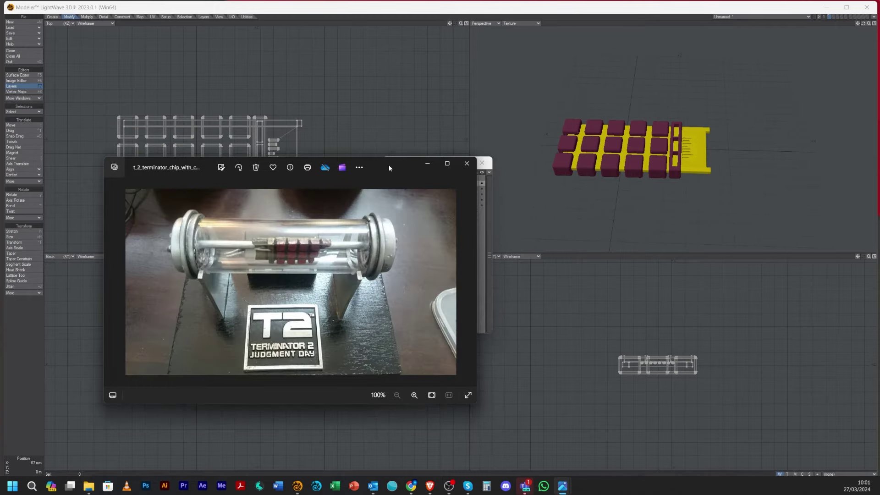
pyautogui.moveTo(389, 167); pyautogui.dragTo(0, 165)
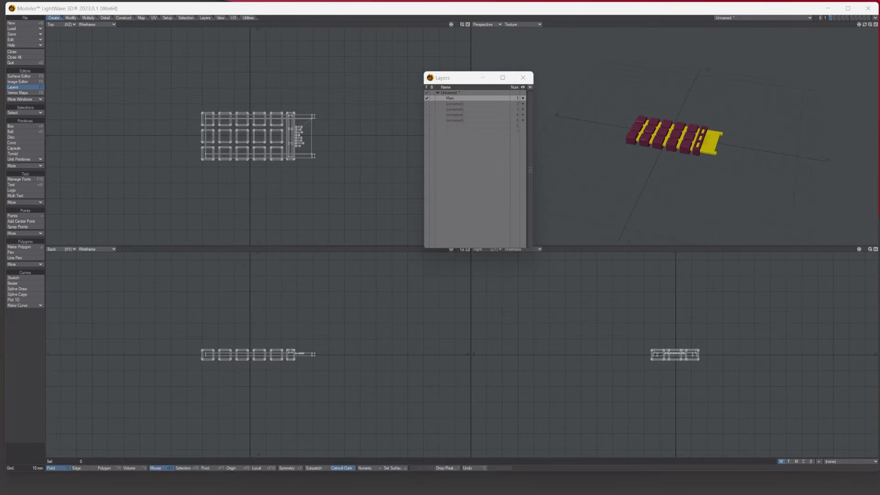
# Create a 36-sided disc along X in the empty second layer, about 30 mm in radius and 11 mm thick, with Main as background
pyautogui.click(454, 103)
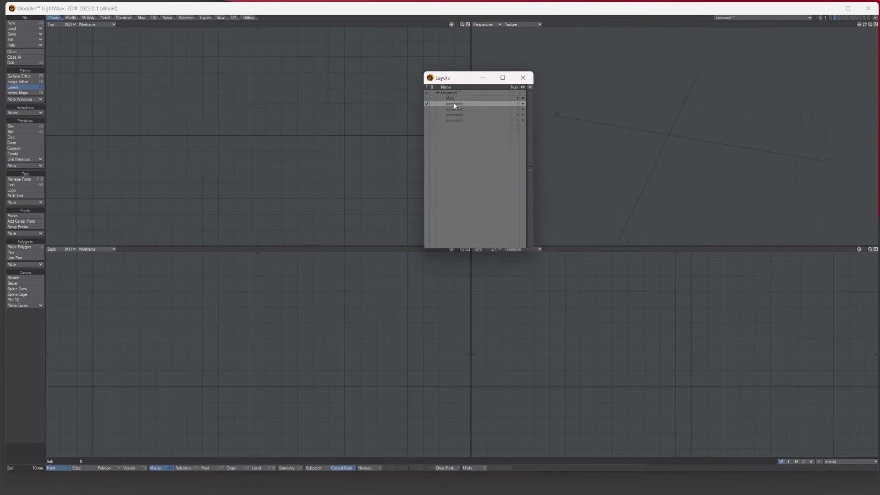
pyautogui.click(432, 99)
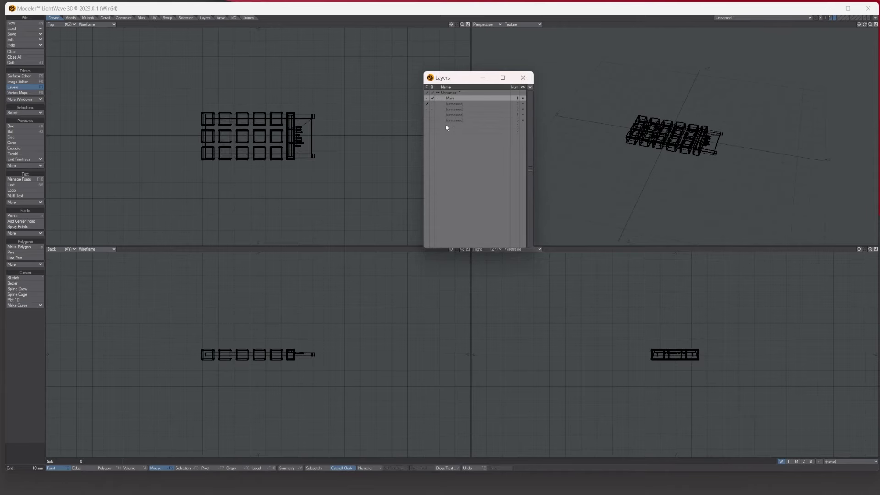
pyautogui.click(19, 137)
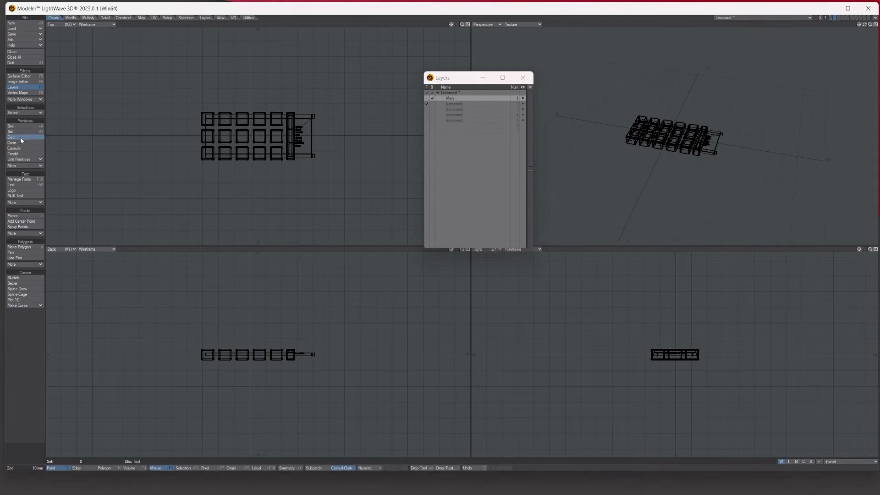
pyautogui.press('n')
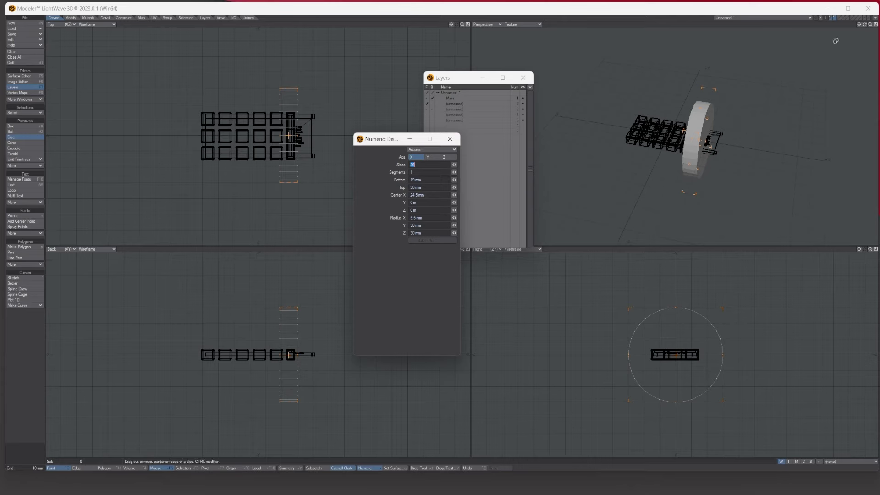
pyautogui.moveTo(865, 25)
pyautogui.mouseDown()
pyautogui.moveTo(816, 14)
pyautogui.moveTo(875, 16)
pyautogui.moveTo(864, 28)
pyautogui.mouseUp()
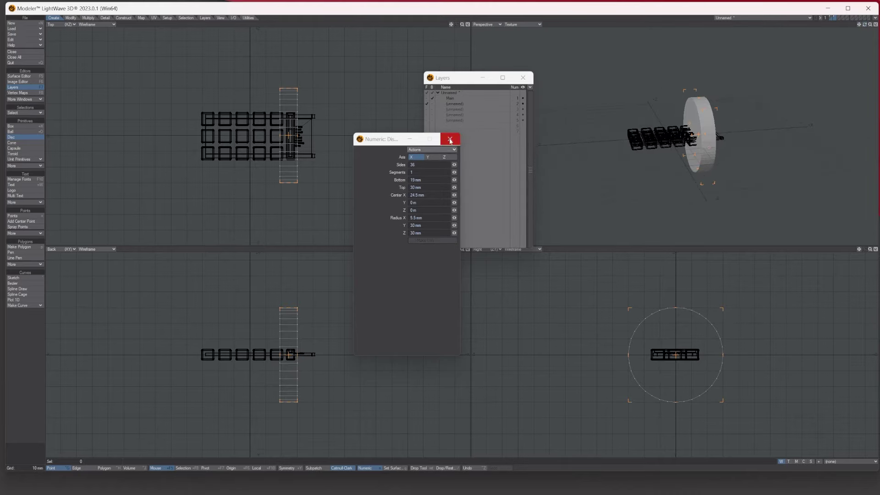
pyautogui.click(449, 138)
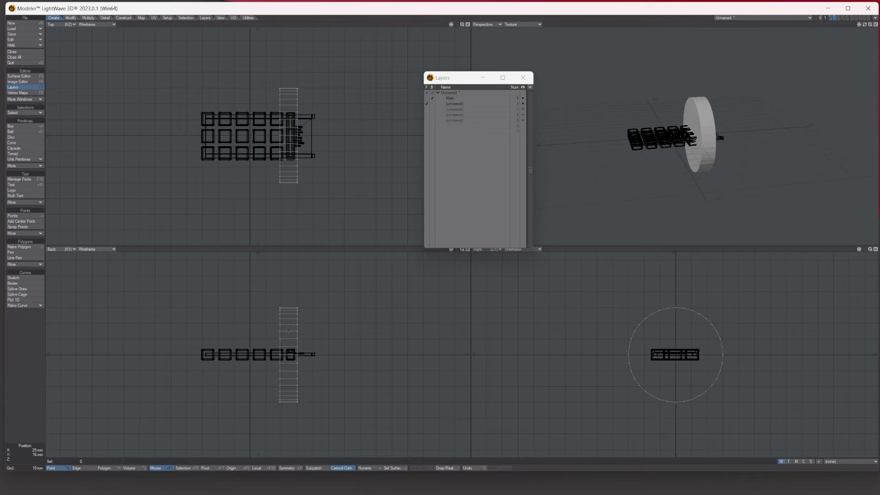
# Move the disc along X beyond the chip's contact end, and compare the layout with the R1.jpg reference photo
pyautogui.press('t')
pyautogui.moveTo(287, 330); pyautogui.dragTo(368, 330)
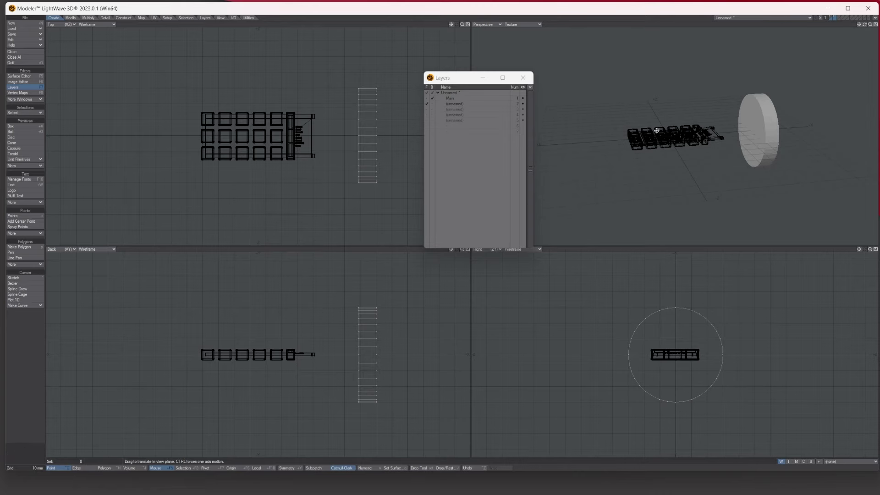
pyautogui.moveTo(864, 26); pyautogui.dragTo(838, 36)
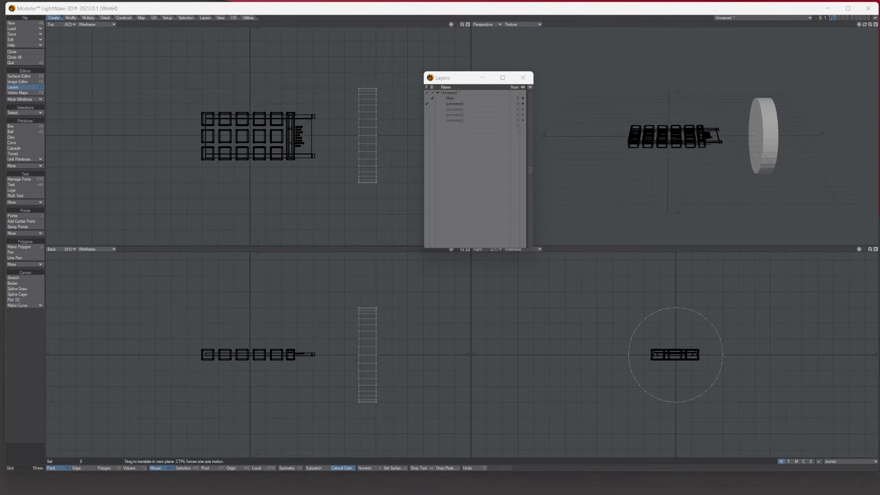
pyautogui.moveTo(879, 147); pyautogui.dragTo(166, 145)
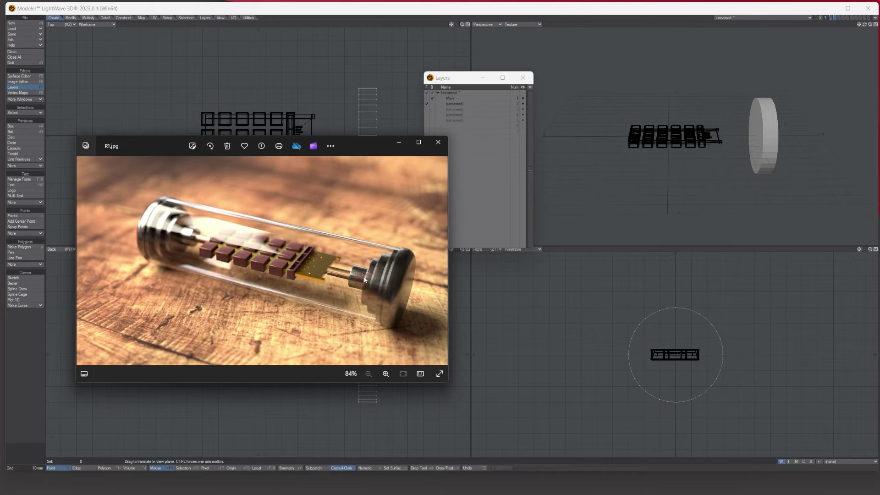
pyautogui.hotkey('alt', 'Tab')
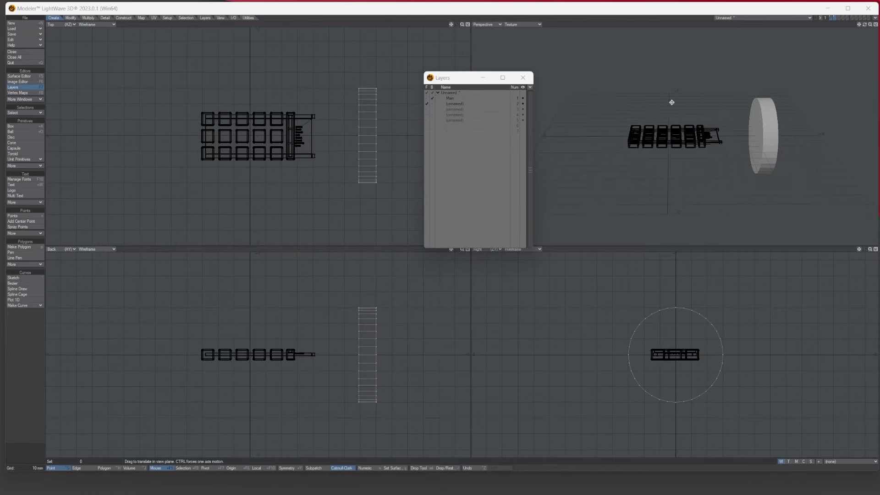
# Set the perspective view to Textured Wire shading and select the disc's flat polygon that faces the chip
pyautogui.click(762, 132)
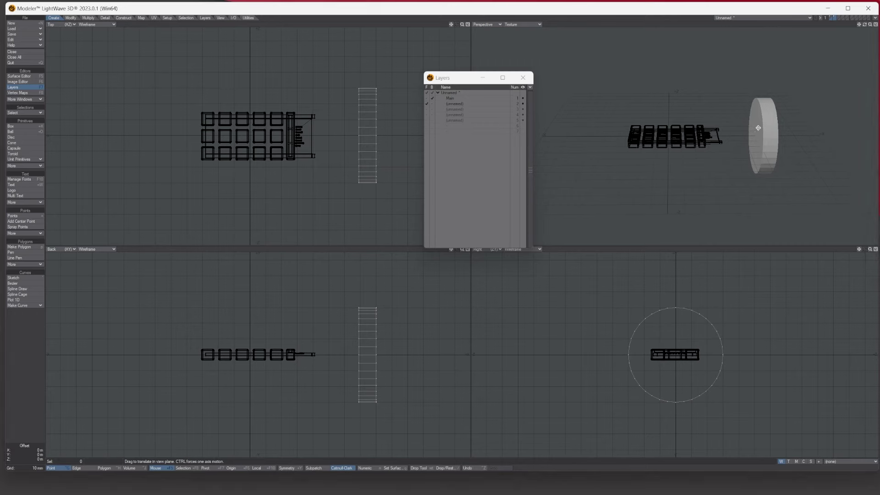
pyautogui.press('space')
pyautogui.press('space')
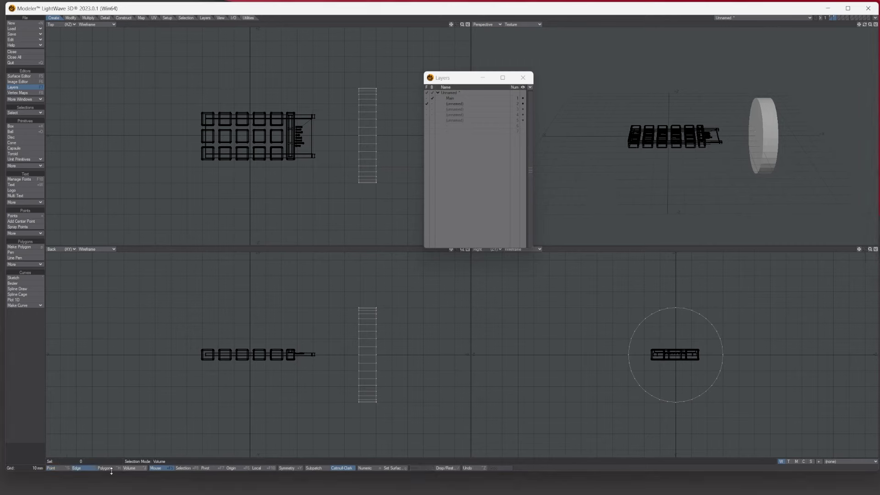
pyautogui.press('space')
pyautogui.click(764, 139)
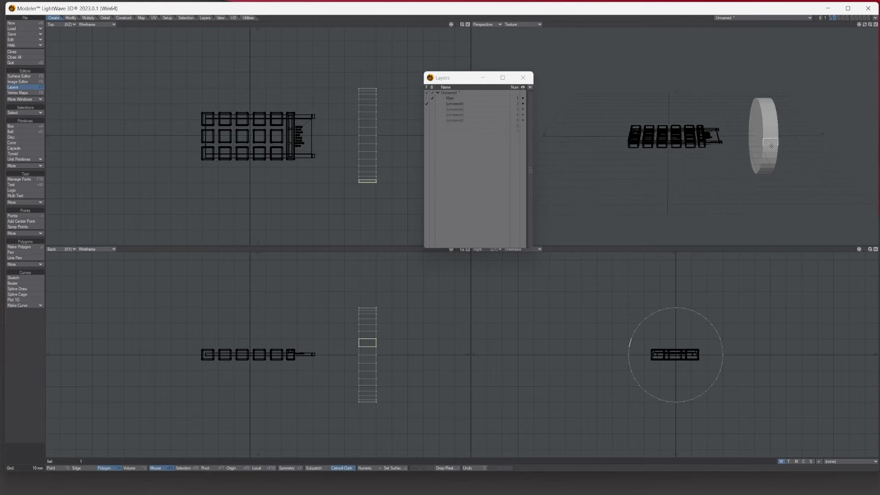
pyautogui.click(770, 146)
pyautogui.click(523, 53)
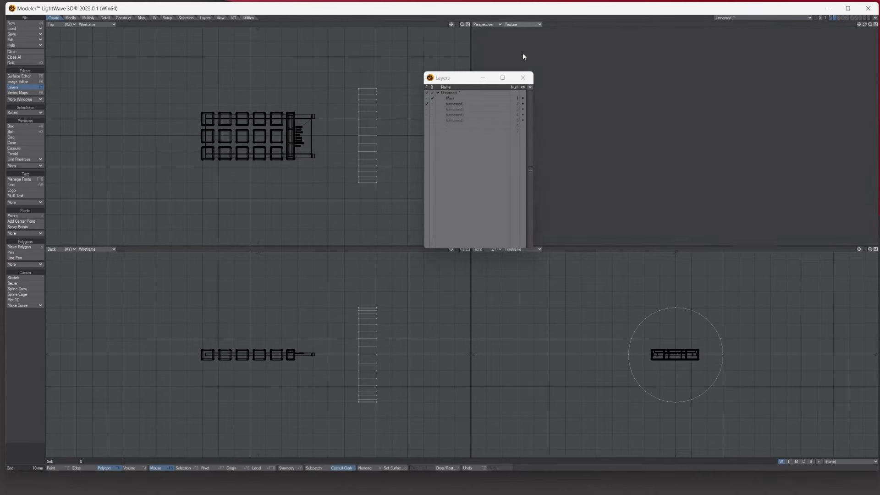
pyautogui.click(759, 128)
pyautogui.moveTo(864, 25); pyautogui.dragTo(841, 27)
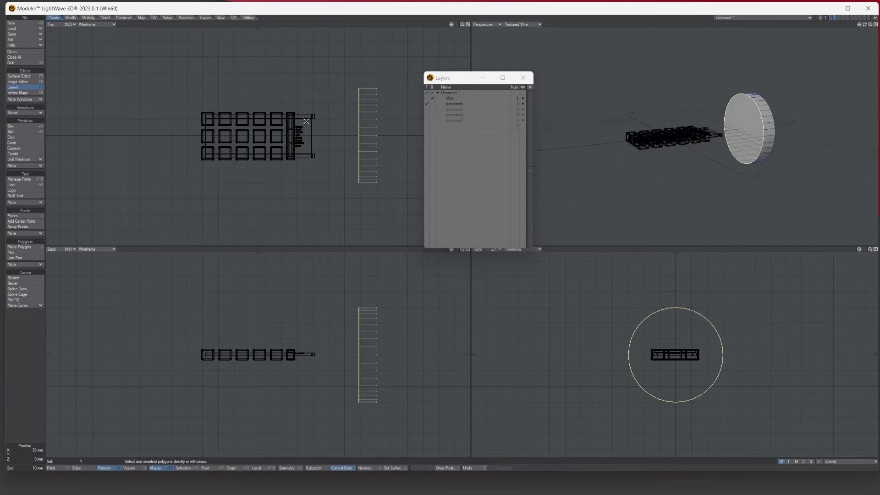
pyautogui.click(85, 19)
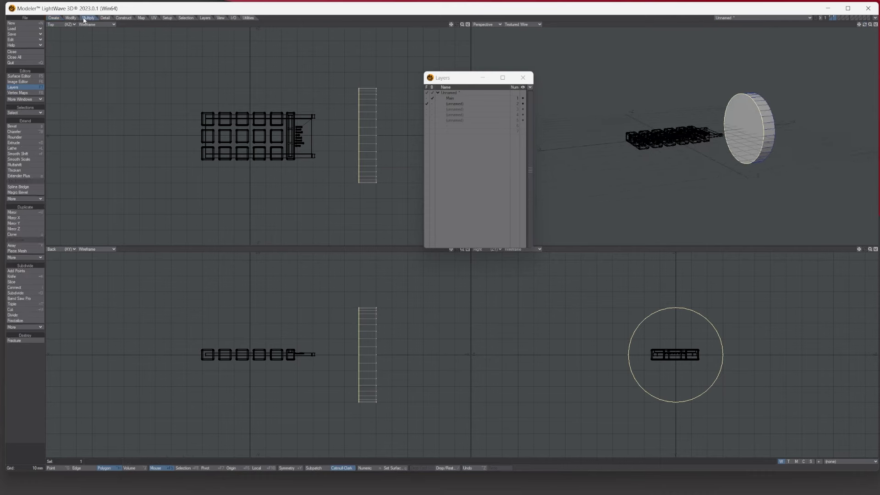
pyautogui.click(23, 125)
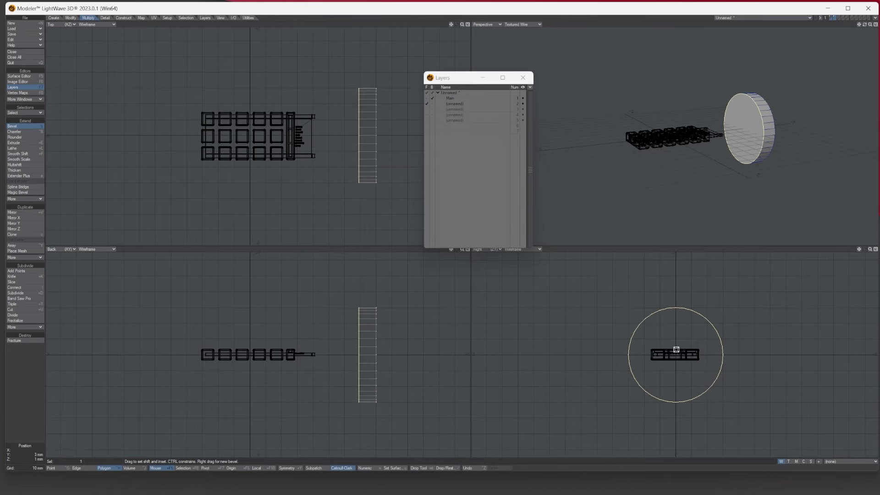
pyautogui.click(677, 349)
pyautogui.moveTo(676, 349); pyautogui.dragTo(673, 349)
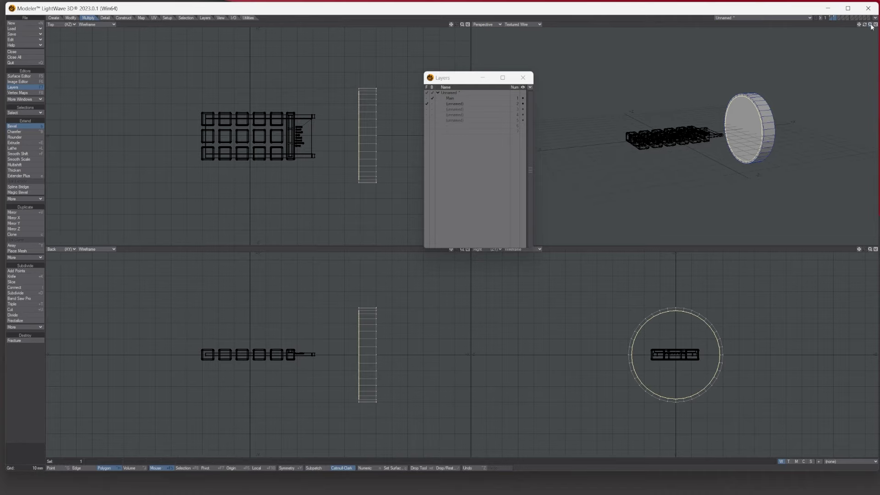
pyautogui.moveTo(871, 25); pyautogui.dragTo(878, 26)
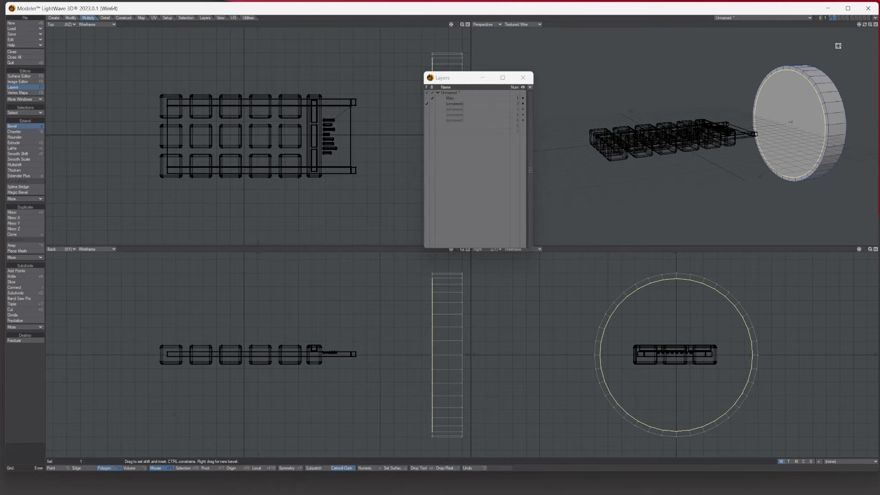
pyautogui.moveTo(870, 24); pyautogui.dragTo(838, 26)
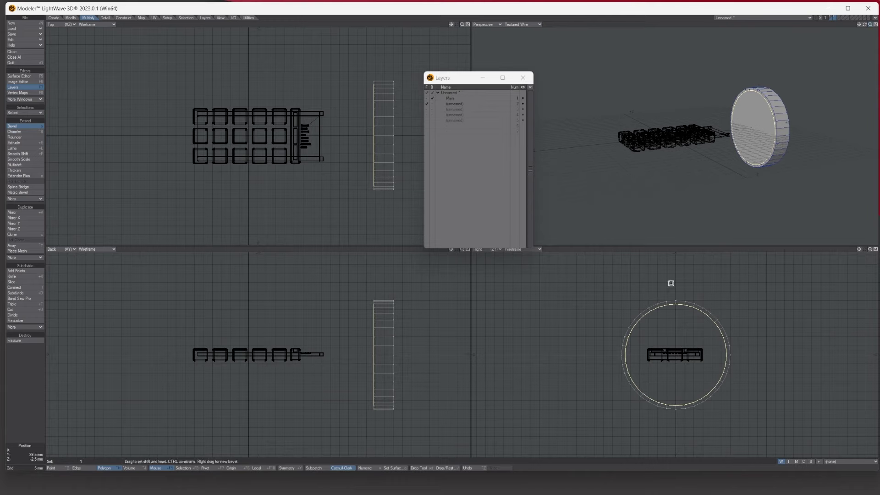
pyautogui.moveTo(671, 283); pyautogui.dragTo(663, 288)
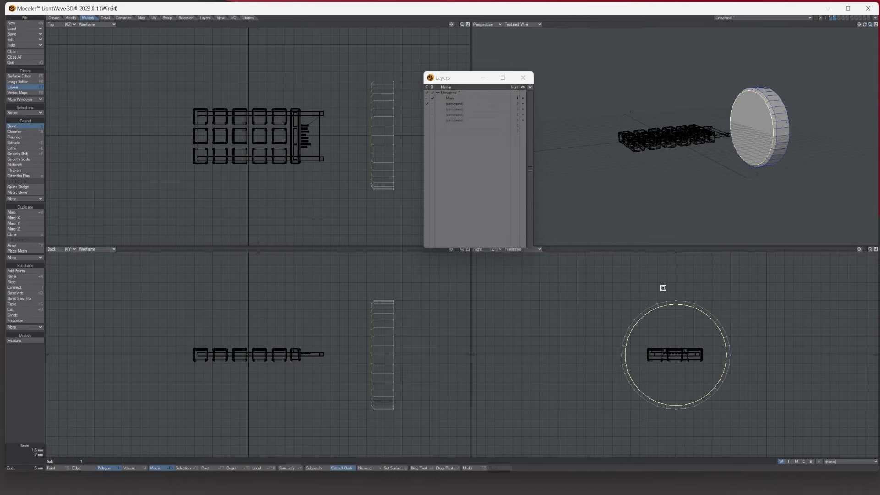
pyautogui.hotkey('ctrl', 'z')
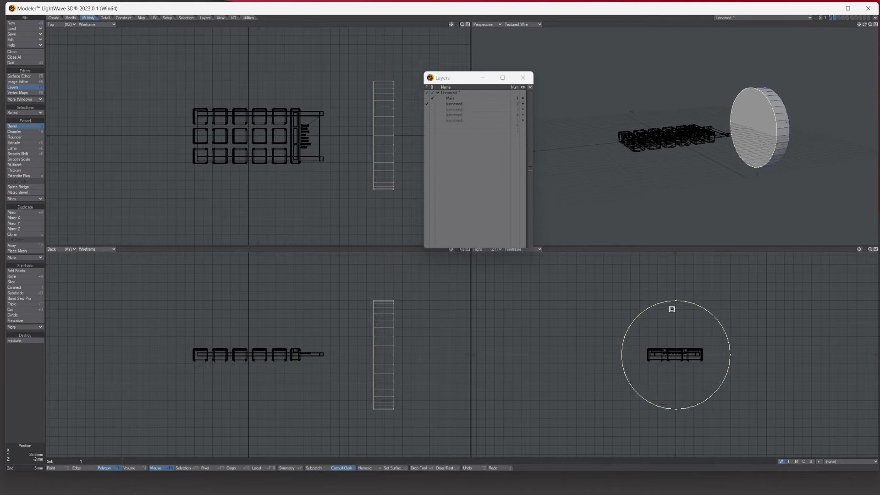
# Bevel the disc's chip-facing polygon repeatedly into concentric, progressively smaller tiers ending in a small central stub, starting with a 2.5 mm shift
pyautogui.moveTo(678, 318); pyautogui.dragTo(674, 314)
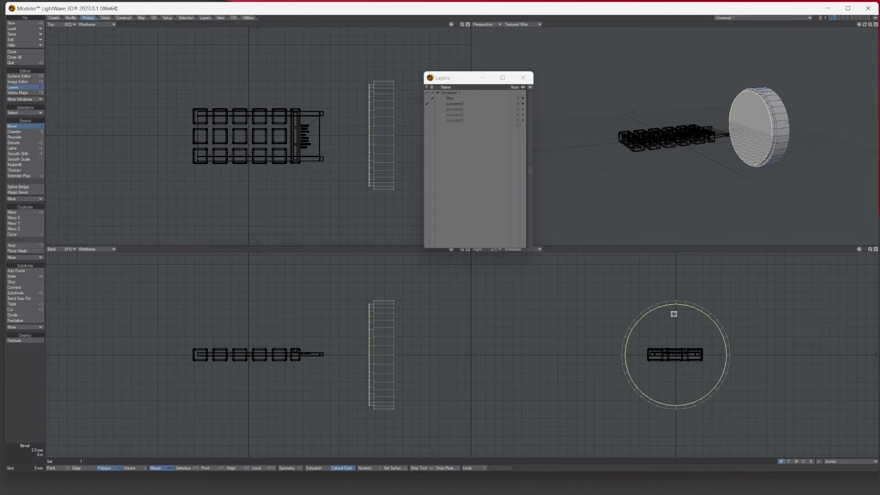
pyautogui.press('space')
pyautogui.moveTo(672, 316)
pyautogui.mouseDown()
pyautogui.moveTo(660, 317)
pyautogui.moveTo(660, 308)
pyautogui.moveTo(663, 322)
pyautogui.moveTo(653, 316)
pyautogui.moveTo(664, 321)
pyautogui.moveTo(661, 310)
pyautogui.moveTo(654, 328)
pyautogui.moveTo(650, 317)
pyautogui.moveTo(660, 325)
pyautogui.mouseUp()
pyautogui.press('space')
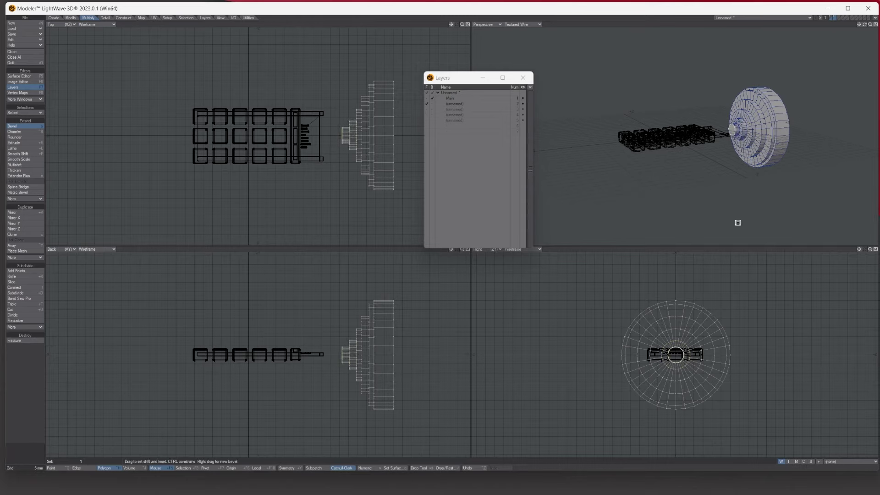
pyautogui.moveTo(865, 24)
pyautogui.mouseDown()
pyautogui.moveTo(827, 41)
pyautogui.moveTo(862, 27)
pyautogui.mouseUp()
pyautogui.press('Return')
pyautogui.press('/')
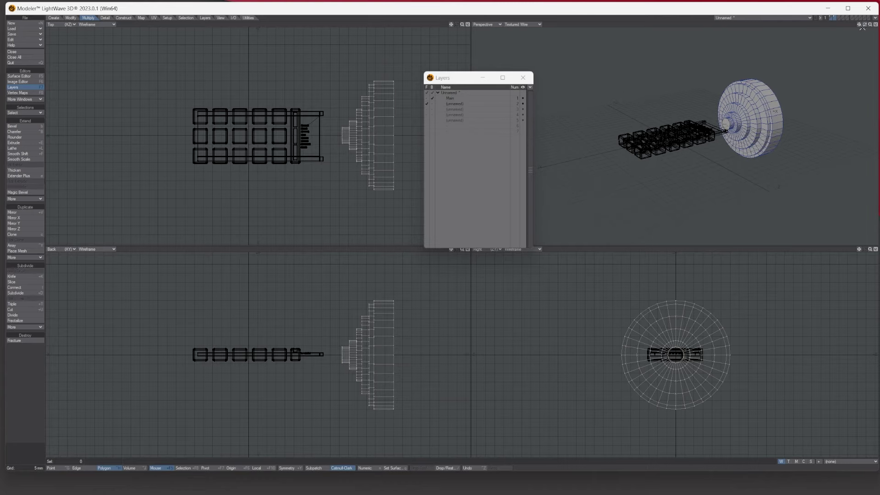
# Select the narrow ring of flat polygons inside the disc's outer rim, copy it into the empty third layer, and return to the second layer
pyautogui.moveTo(864, 26); pyautogui.dragTo(864, 26)
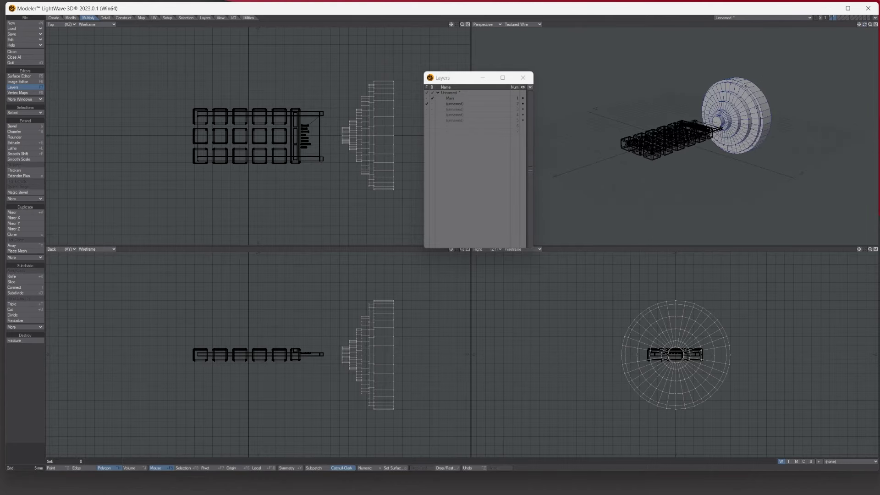
pyautogui.click(745, 87)
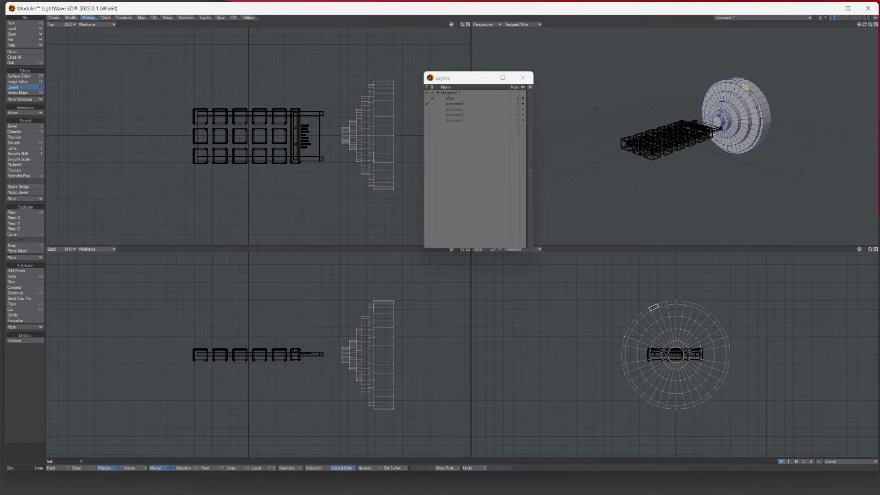
pyautogui.moveTo(750, 91); pyautogui.dragTo(754, 98)
pyautogui.moveTo(858, 25); pyautogui.dragTo(877, 25)
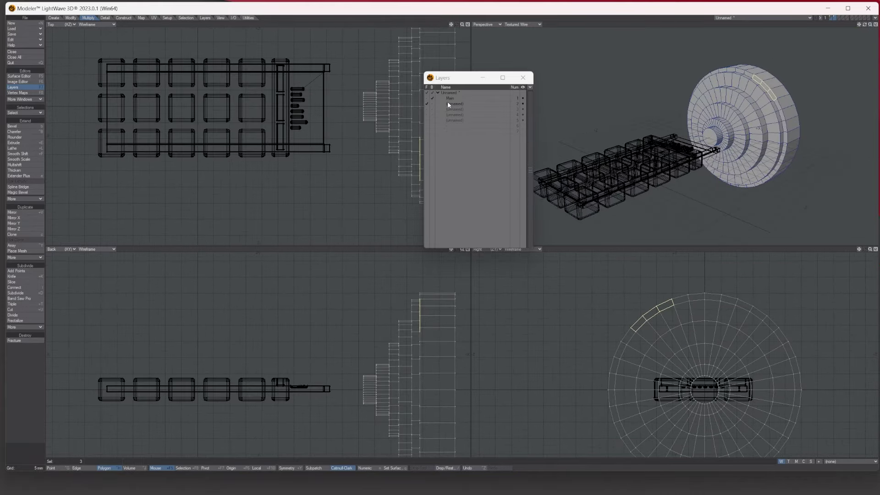
pyautogui.click(19, 113)
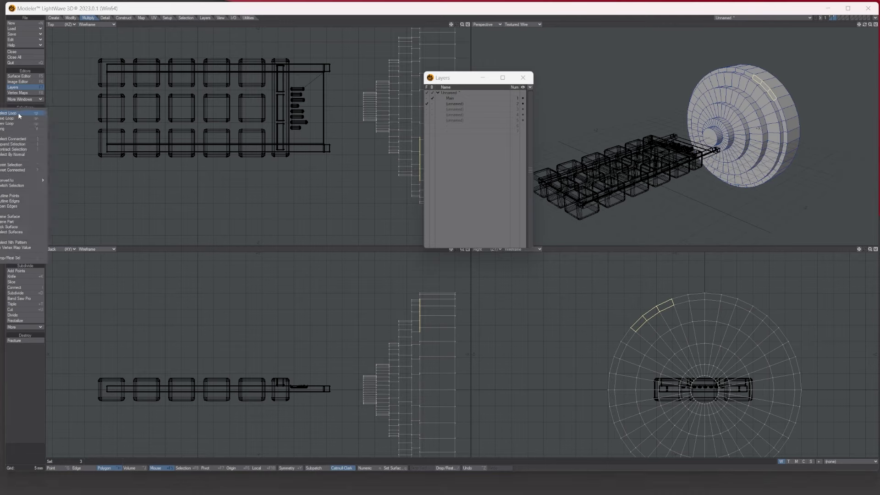
pyautogui.click(20, 113)
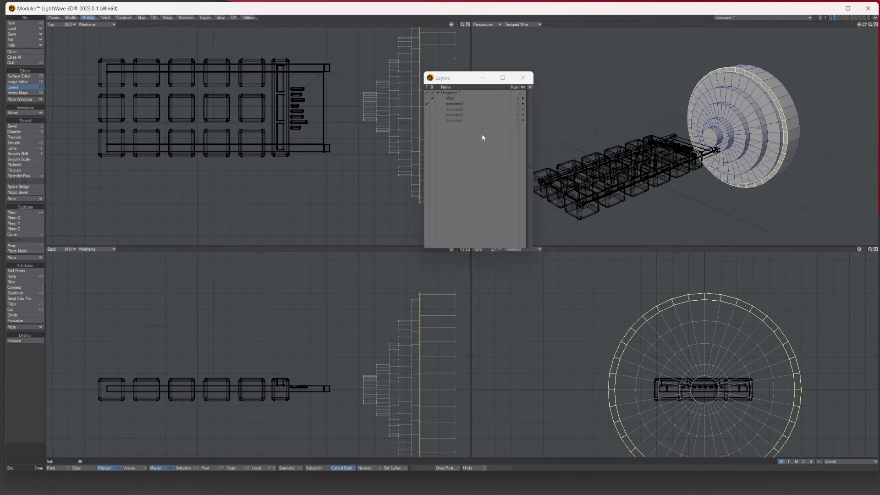
pyautogui.click(449, 110)
pyautogui.hotkey('ctrl', 'v')
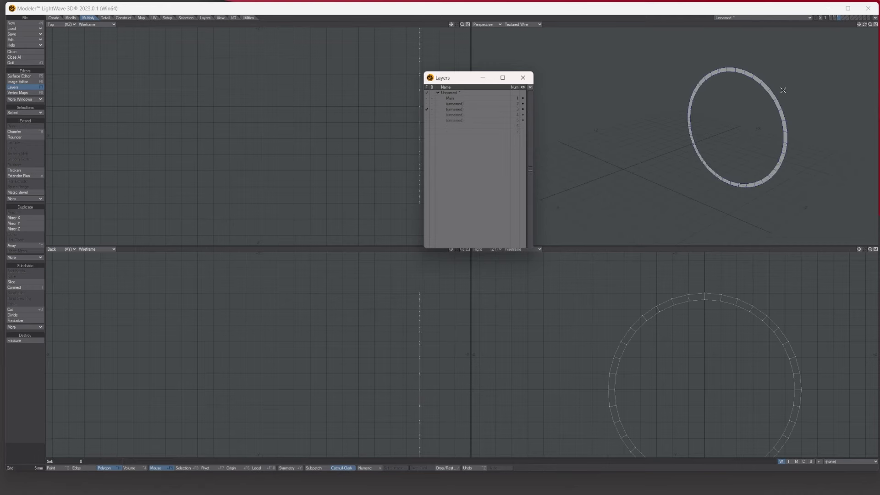
pyautogui.click(454, 104)
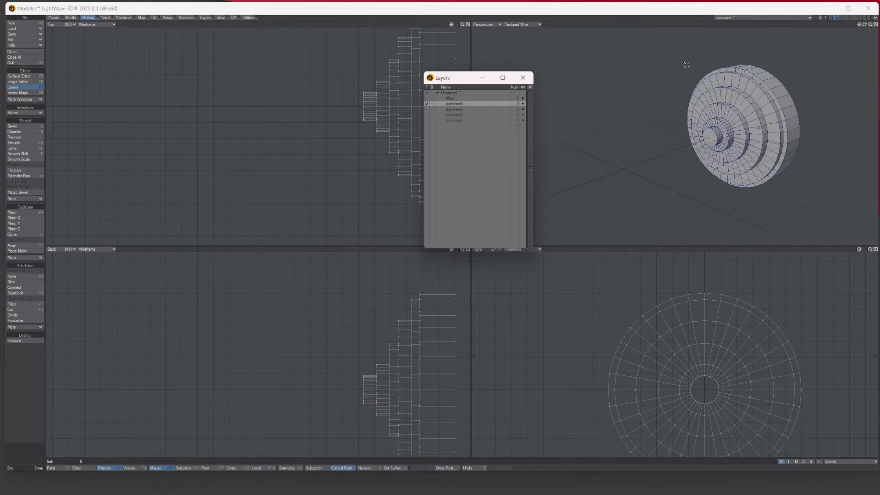
pyautogui.moveTo(865, 25); pyautogui.dragTo(844, 25)
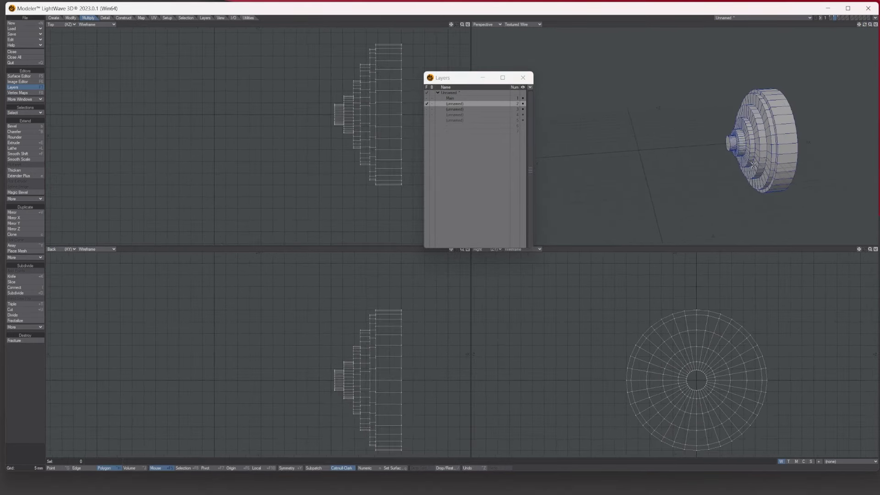
# Try rounding all edges of the stepped cap with Rounder at a 500 um inset and 4 rounding polygons, and undo it
pyautogui.click(25, 137)
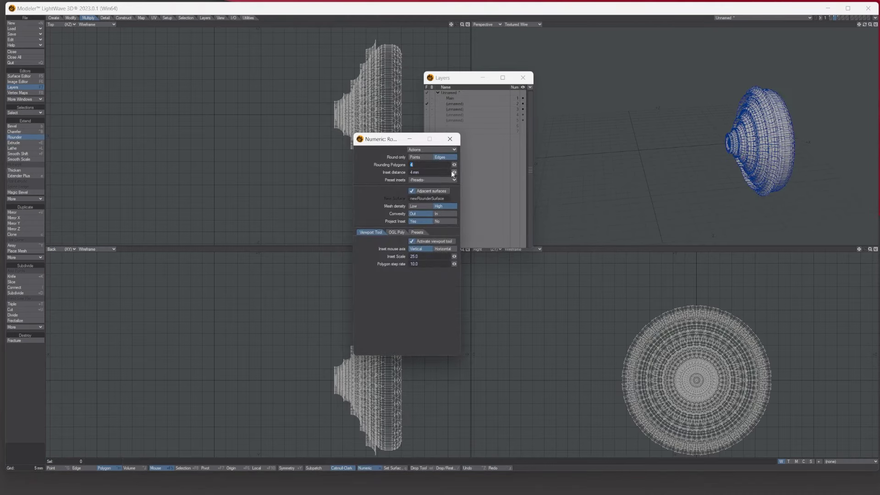
pyautogui.moveTo(454, 172); pyautogui.dragTo(449, 172)
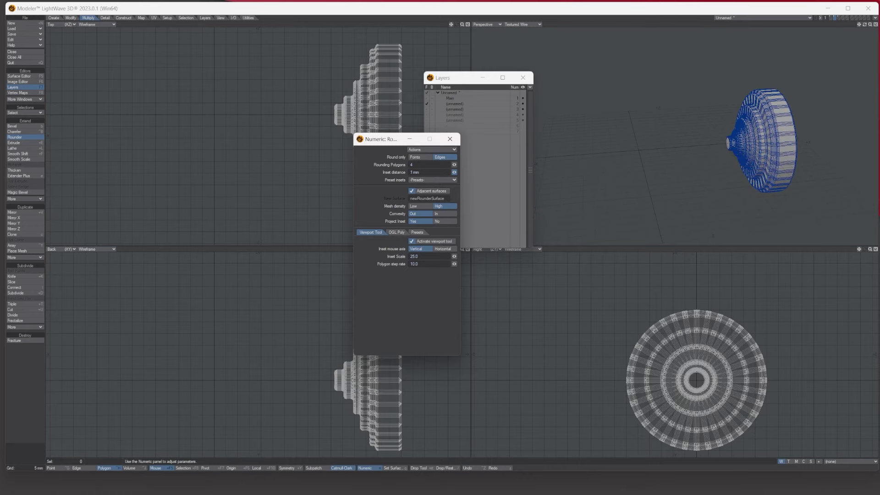
pyautogui.moveTo(864, 24); pyautogui.dragTo(843, 27)
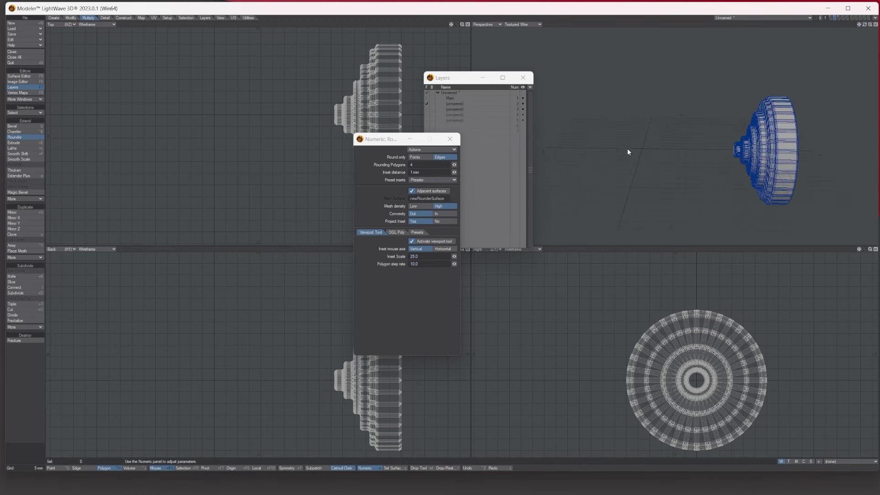
pyautogui.click(428, 173)
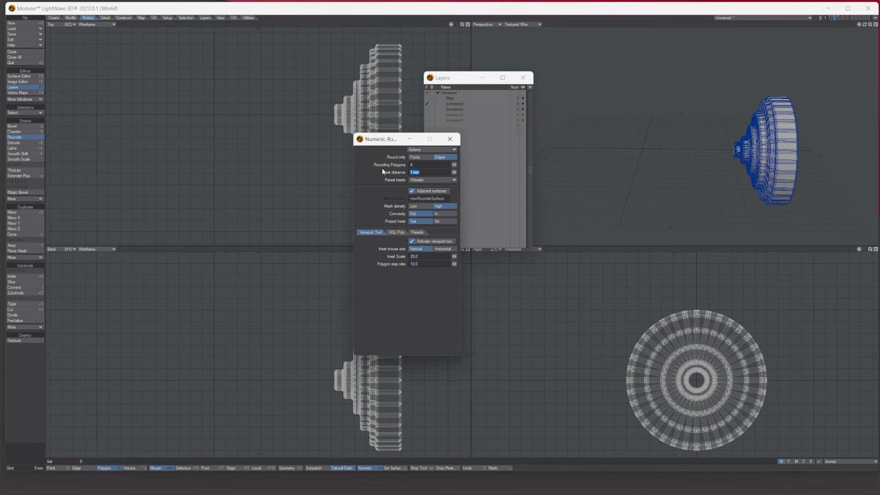
pyautogui.write('500 u')
pyautogui.press('Return')
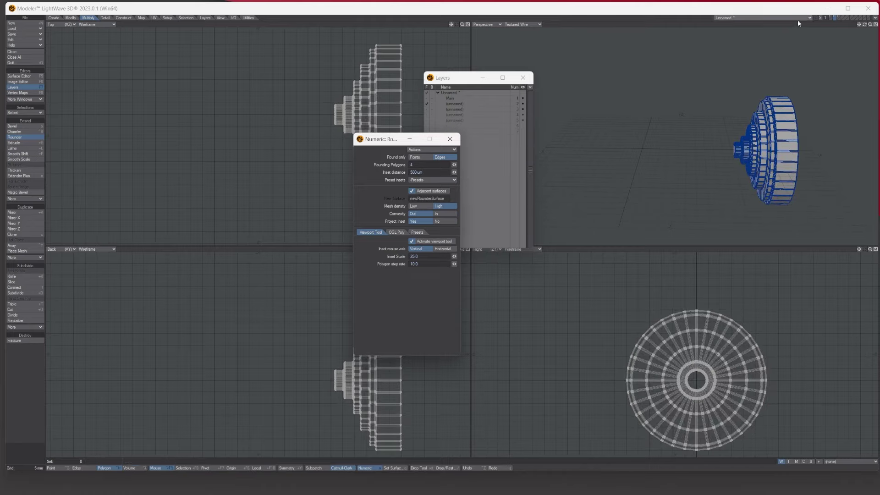
pyautogui.moveTo(865, 24)
pyautogui.mouseDown()
pyautogui.moveTo(873, 34)
pyautogui.moveTo(868, 26)
pyautogui.mouseUp()
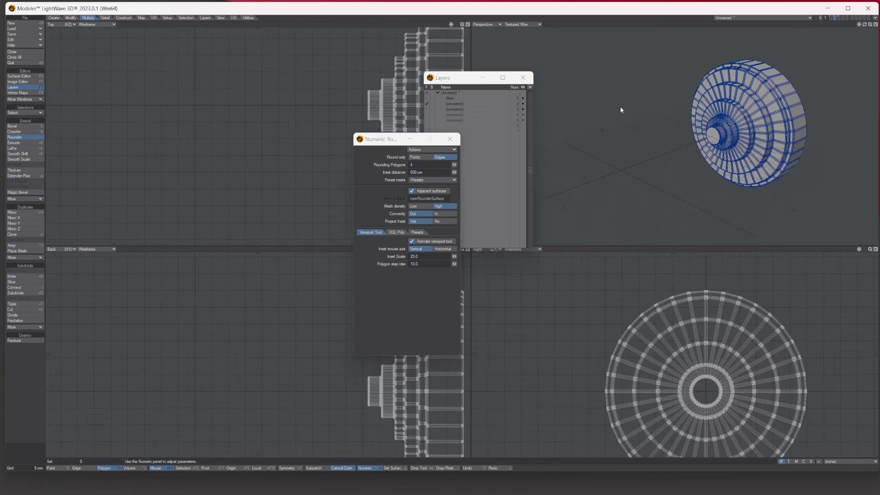
pyautogui.click(418, 157)
pyautogui.click(443, 157)
pyautogui.click(450, 139)
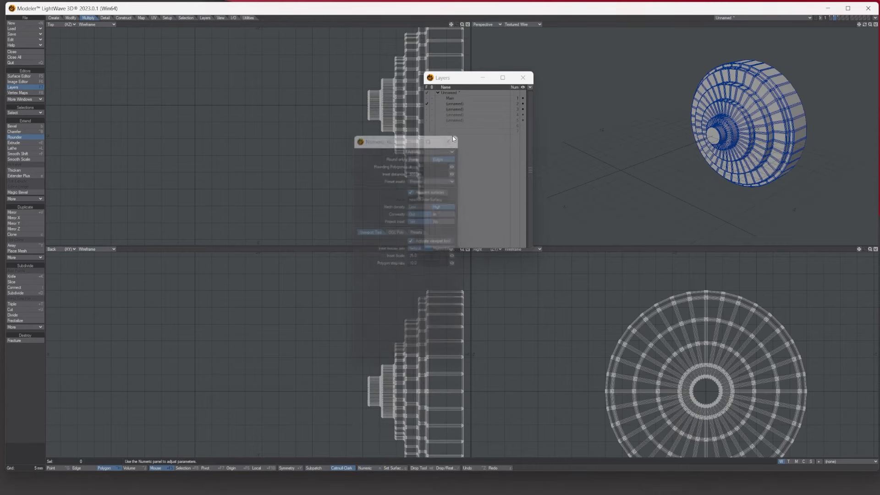
pyautogui.hotkey('ctrl', 'z')
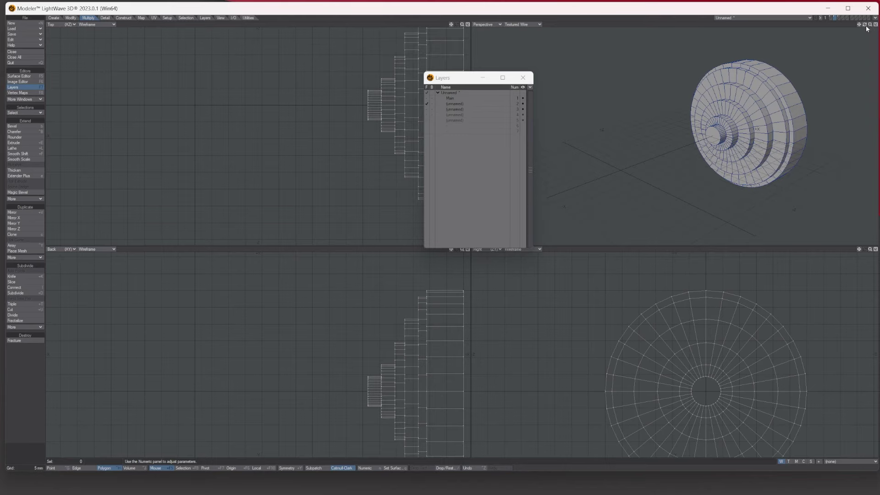
# Select the full front edge loop of the tier directly behind the cap's central stub
pyautogui.moveTo(870, 25); pyautogui.dragTo(737, 113)
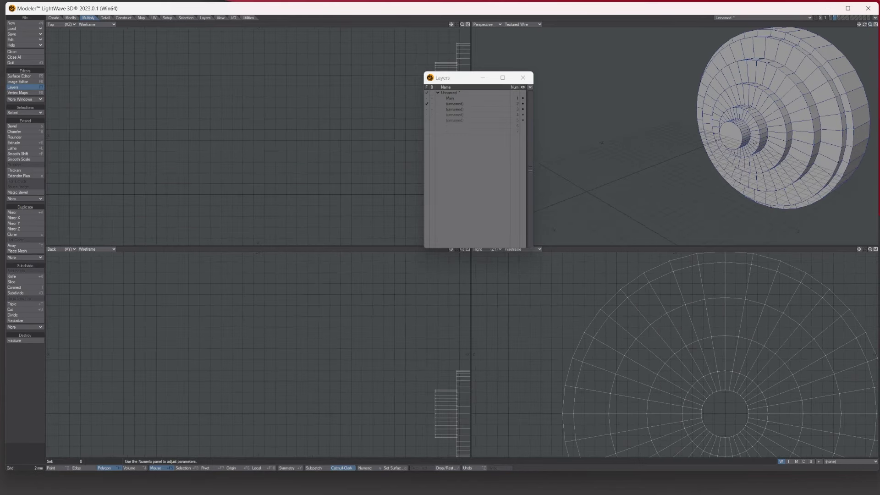
pyautogui.press('space')
pyautogui.press('space')
pyautogui.click(747, 110)
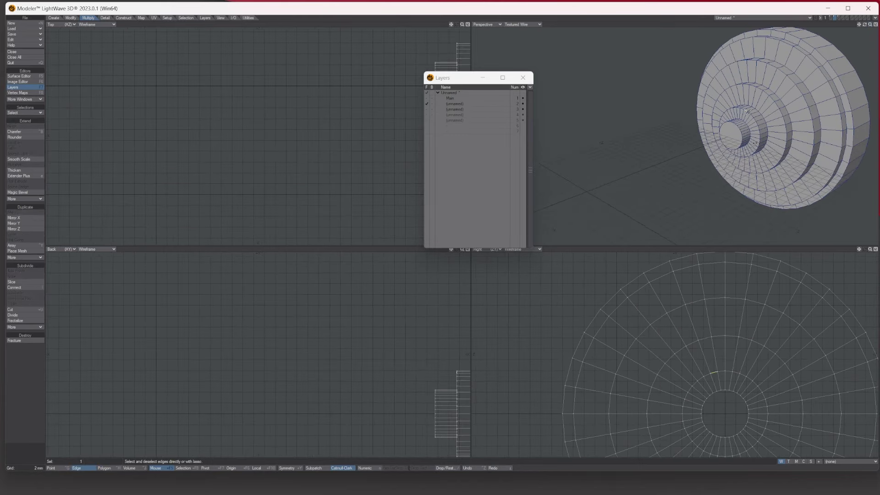
pyautogui.click(748, 112)
pyautogui.click(27, 112)
pyautogui.click(26, 113)
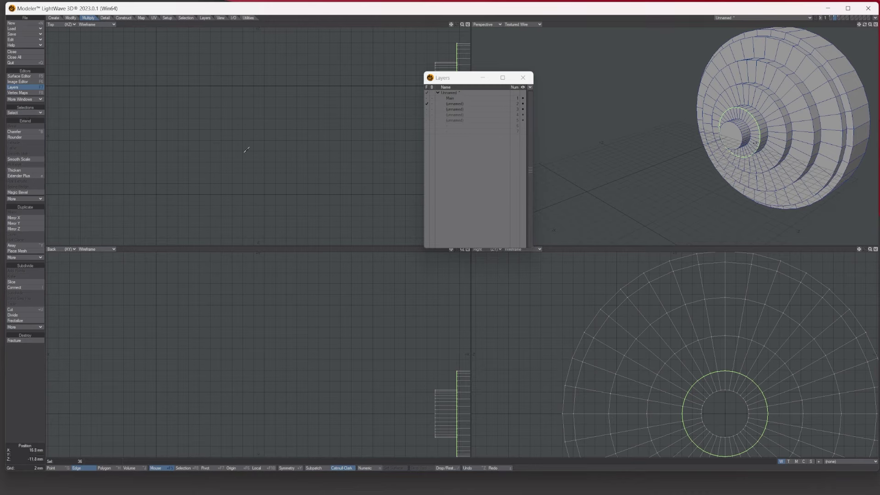
# Round the selected edge loop with Rounder using a 2 mm inset and 4 rounding polygons, and clear the selection
pyautogui.click(15, 137)
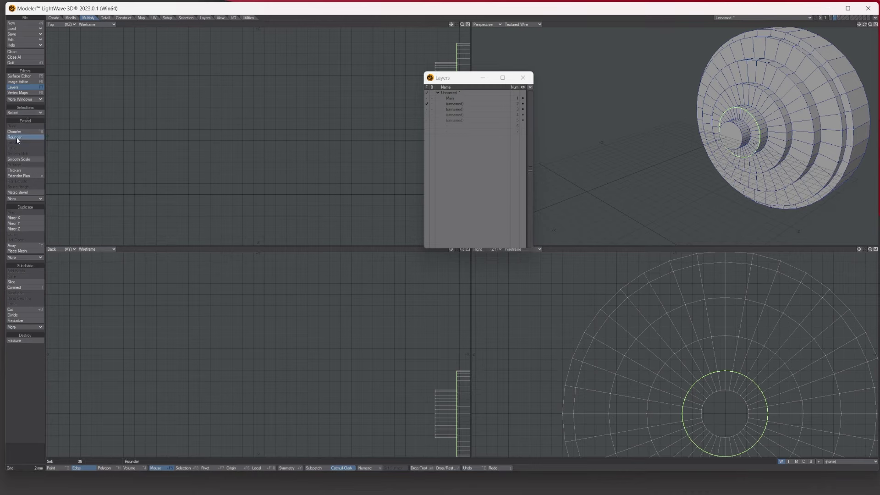
pyautogui.press('n')
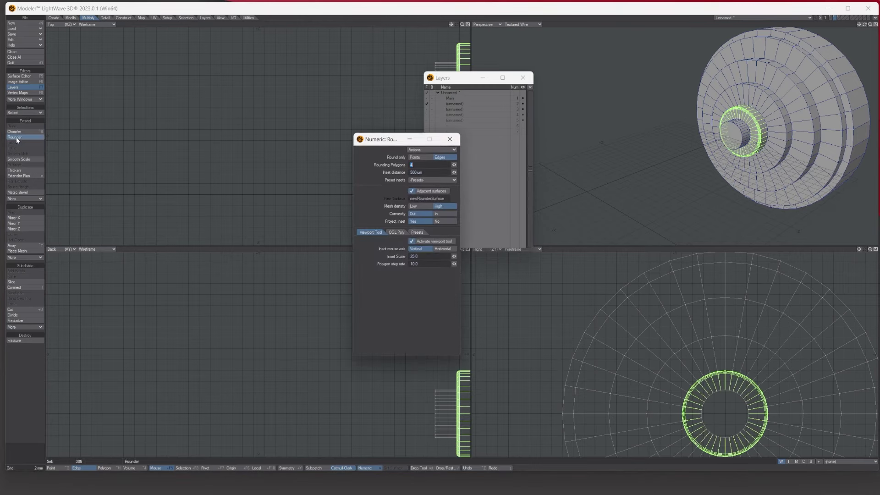
pyautogui.click(864, 25)
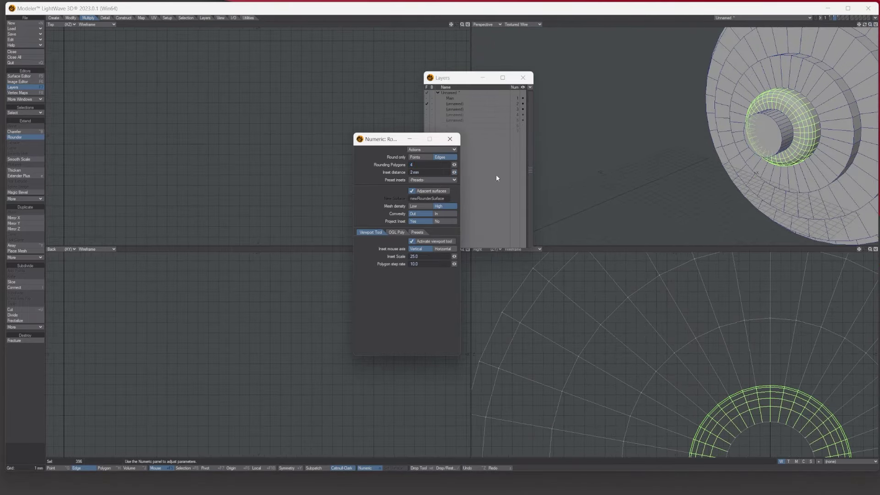
pyautogui.moveTo(870, 25)
pyautogui.mouseDown()
pyautogui.moveTo(848, 25)
pyautogui.moveTo(877, 27)
pyautogui.moveTo(864, 26)
pyautogui.mouseUp()
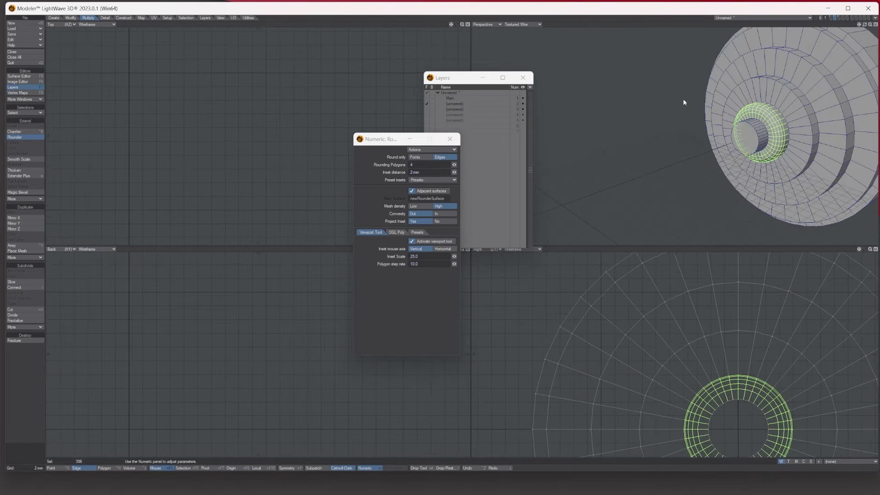
pyautogui.click(450, 140)
pyautogui.press('space')
pyautogui.press('/')
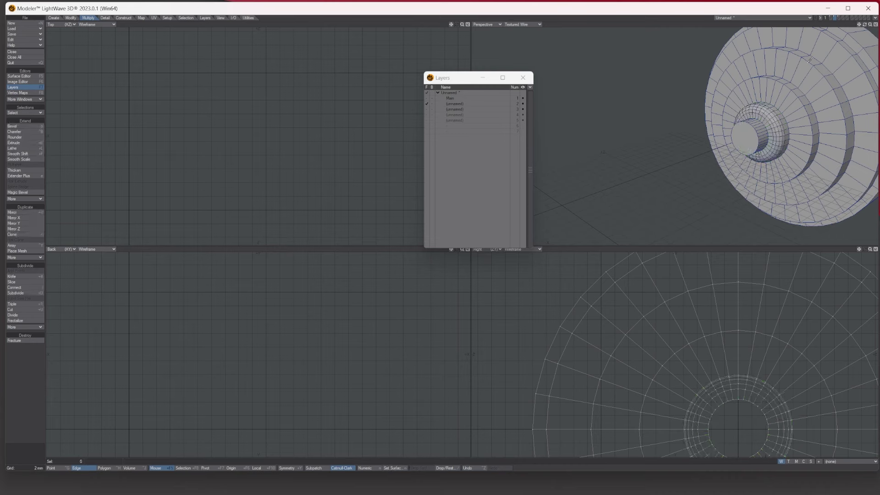
# Select the full front edge loop of the largest tier in front of the outer disc, chamfer it slightly, and clear the selection
pyautogui.moveTo(809, 60); pyautogui.dragTo(827, 83)
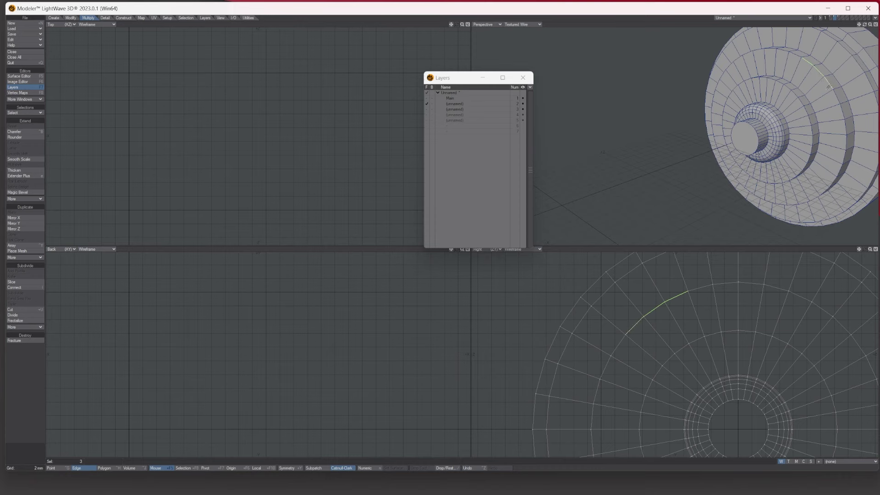
pyautogui.click(29, 109)
pyautogui.click(24, 111)
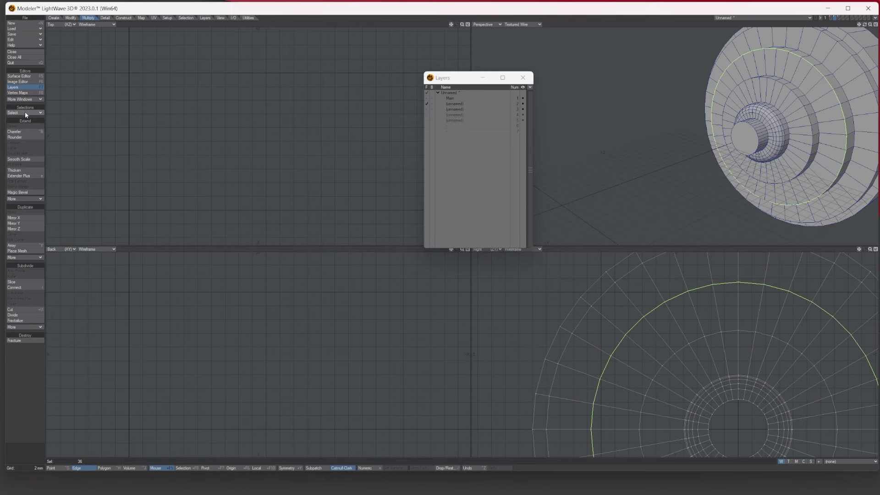
pyautogui.click(18, 132)
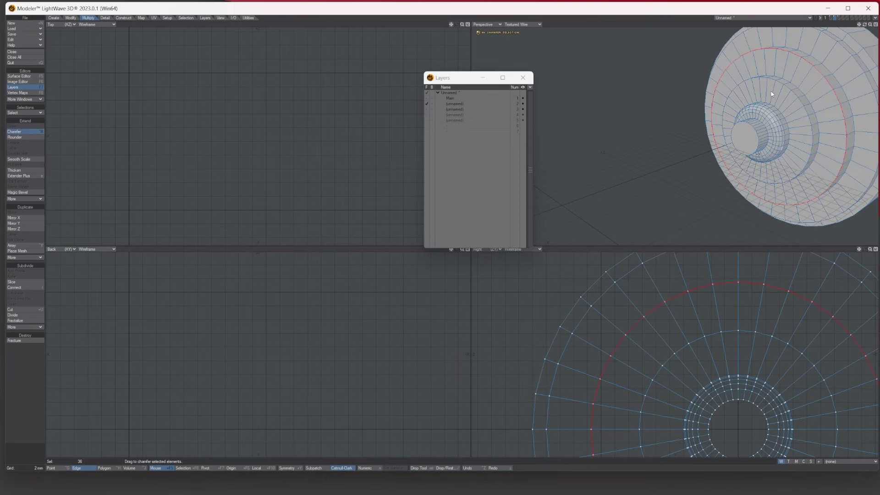
pyautogui.moveTo(771, 94); pyautogui.dragTo(792, 94)
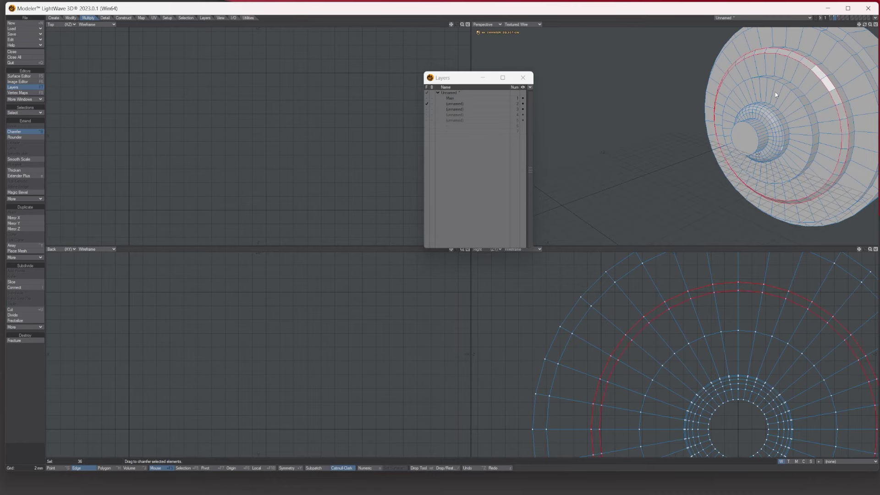
pyautogui.press('space')
pyautogui.press('/')
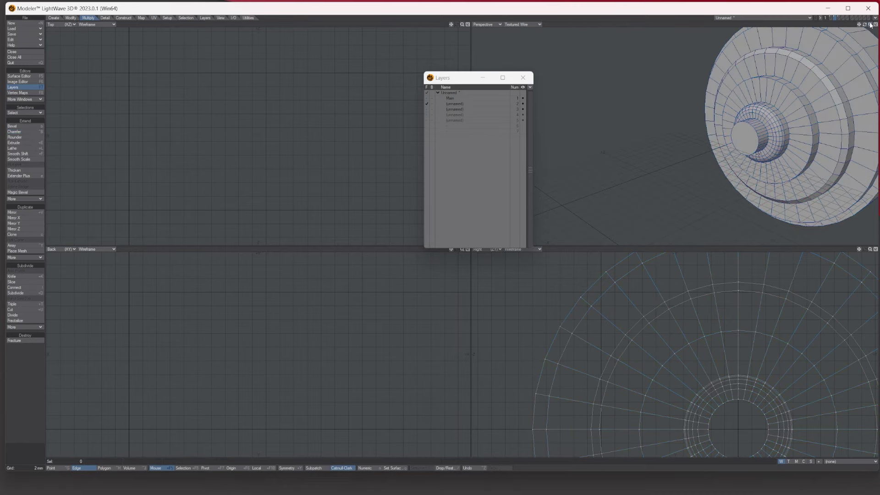
# Round the full front edge loop of the tier inside the chamfered one using Rounder with a 2 mm inset and 4 rounding polygons, and deselect it
pyautogui.press('a')
pyautogui.moveTo(871, 25); pyautogui.dragTo(877, 25)
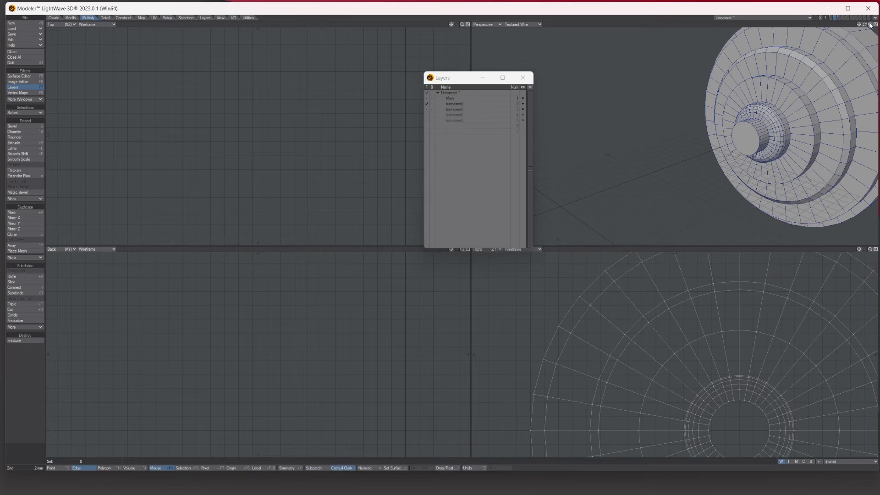
pyautogui.click(793, 92)
pyautogui.click(797, 94)
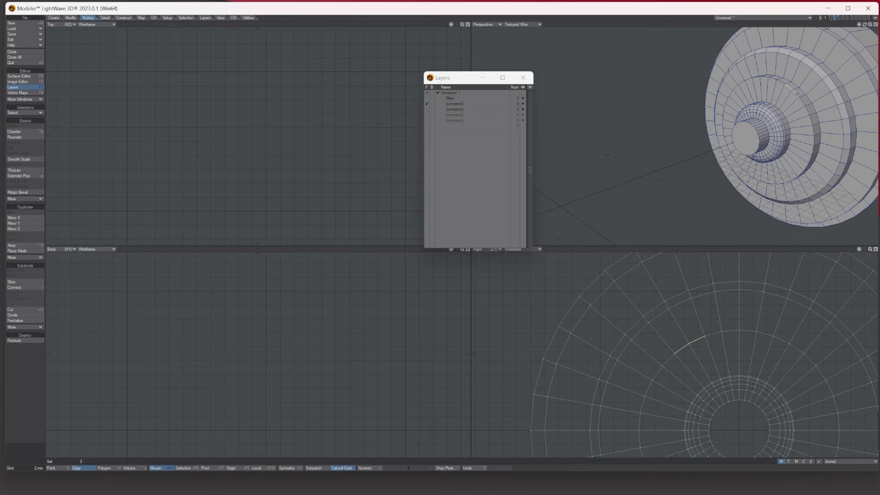
pyautogui.click(42, 113)
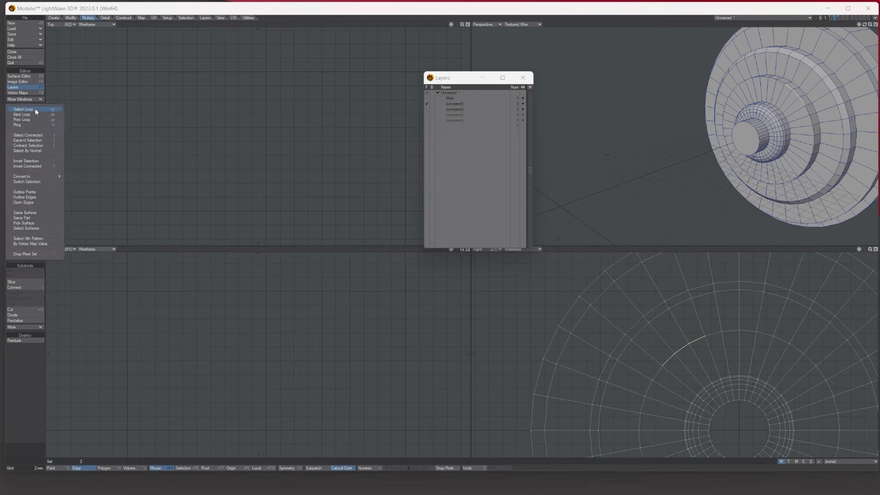
pyautogui.click(30, 118)
pyautogui.click(19, 136)
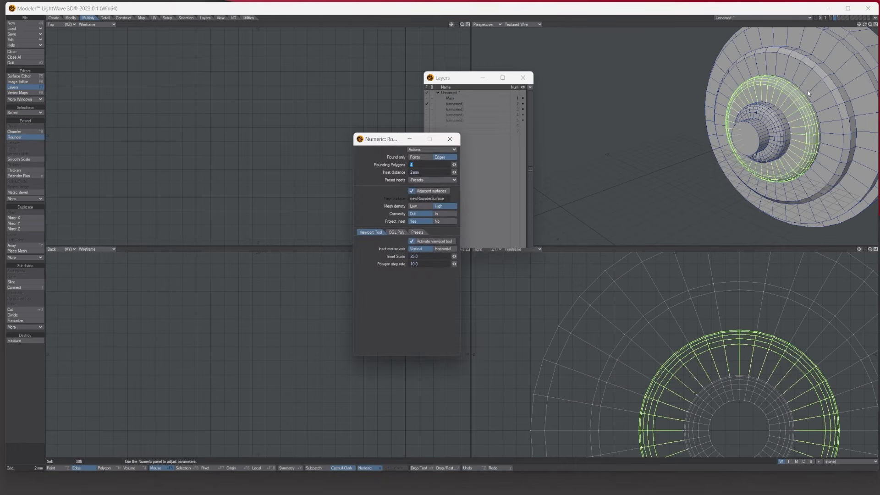
pyautogui.click(450, 139)
pyautogui.click(635, 140)
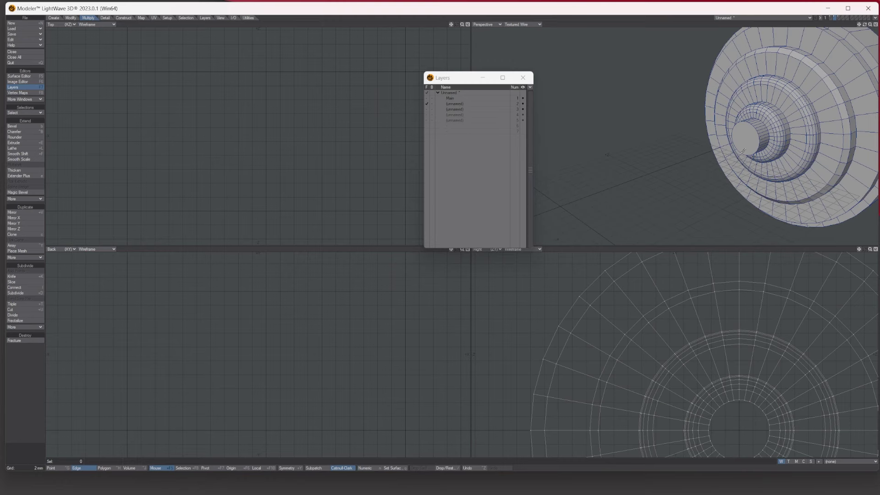
# Select the end face polygon of the cap's central stub, chamfer it slightly, and clear the selection
pyautogui.hotkey('ctrl', 'h')
pyautogui.click(749, 136)
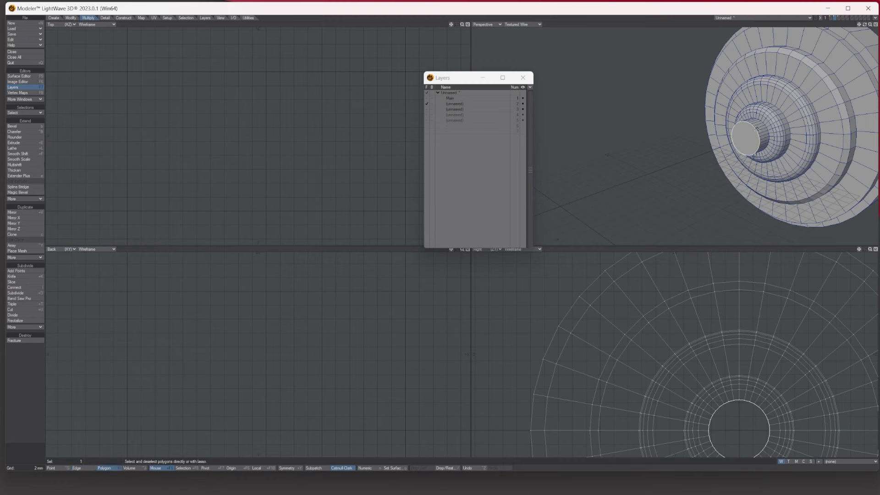
pyautogui.click(21, 132)
pyautogui.moveTo(743, 135); pyautogui.dragTo(752, 135)
pyautogui.press('space')
pyautogui.press('/')
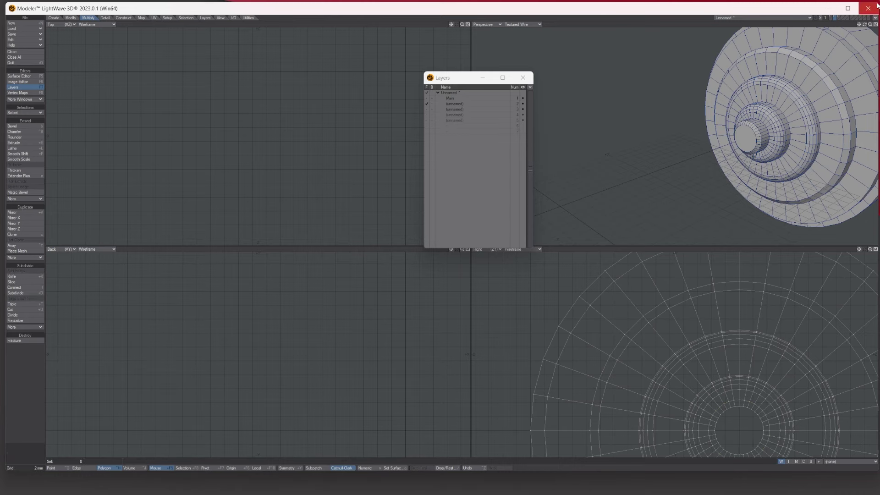
# Select the large flat back face of the cap, chamfer its rim, and clear the selection
pyautogui.press('a')
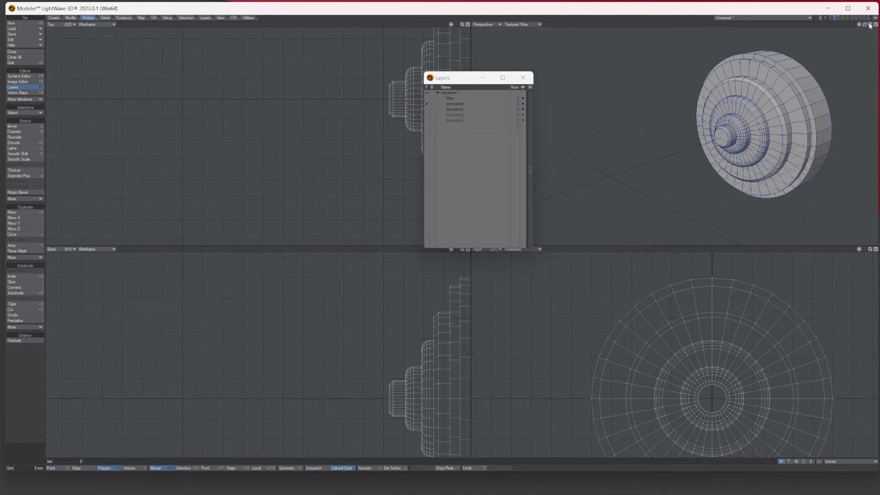
pyautogui.moveTo(865, 25); pyautogui.dragTo(825, 48)
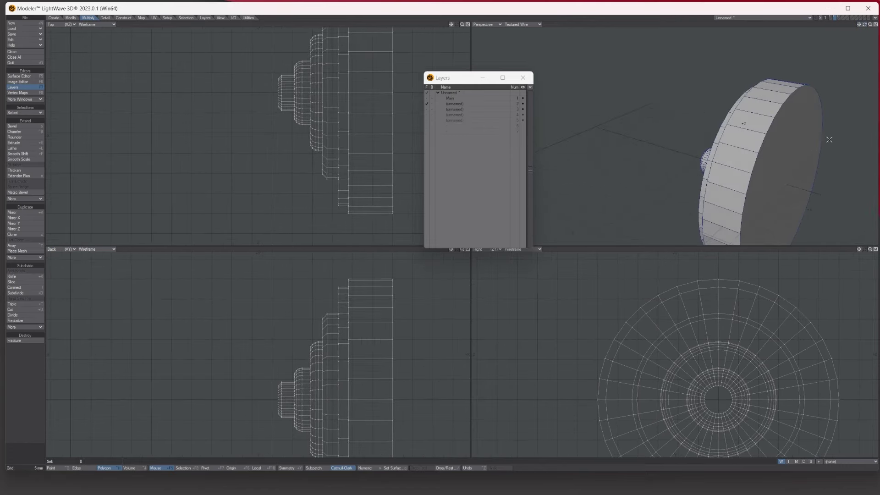
pyautogui.click(784, 136)
pyautogui.moveTo(859, 25); pyautogui.dragTo(775, 9)
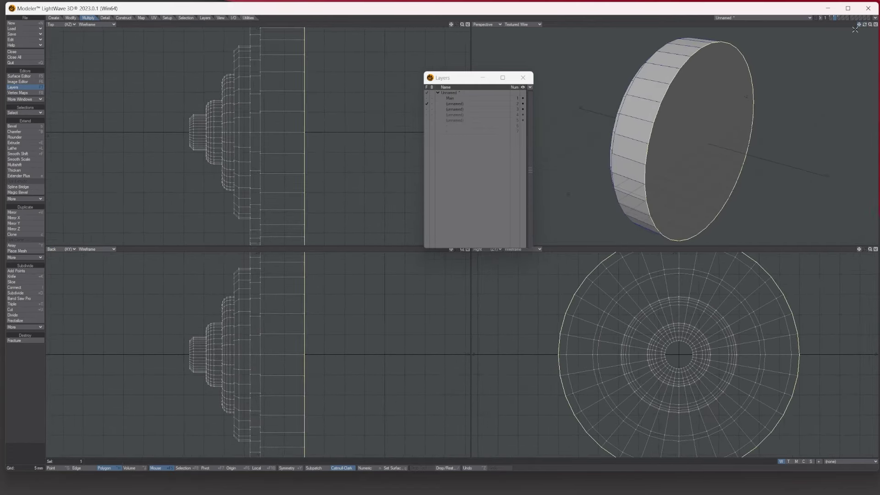
pyautogui.click(23, 132)
pyautogui.moveTo(666, 125); pyautogui.dragTo(684, 127)
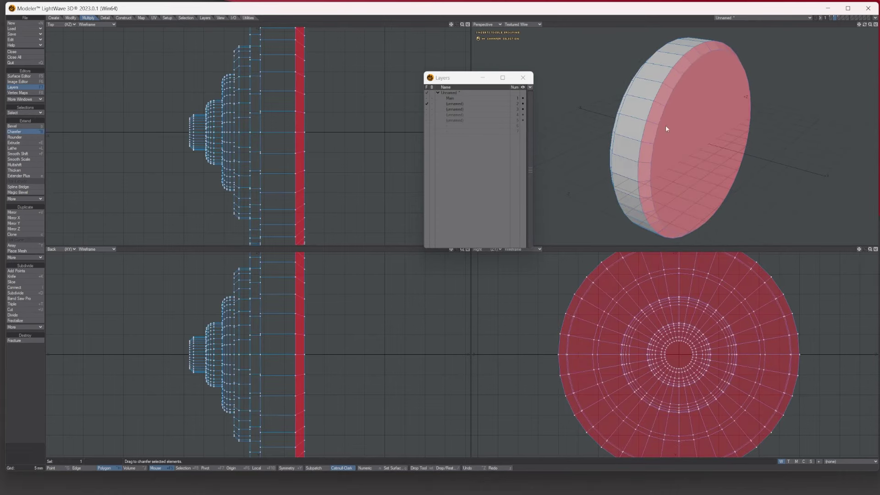
pyautogui.press('Return')
pyautogui.press('/')
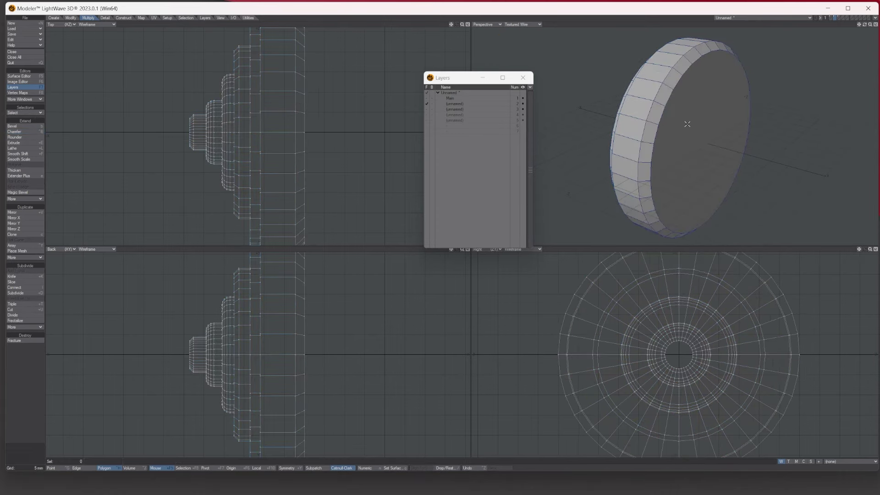
# Round the edges of the cap's chamfered back face using Rounder with a 2 mm inset and 6 rounding polygons, and deselect the result
pyautogui.click(689, 121)
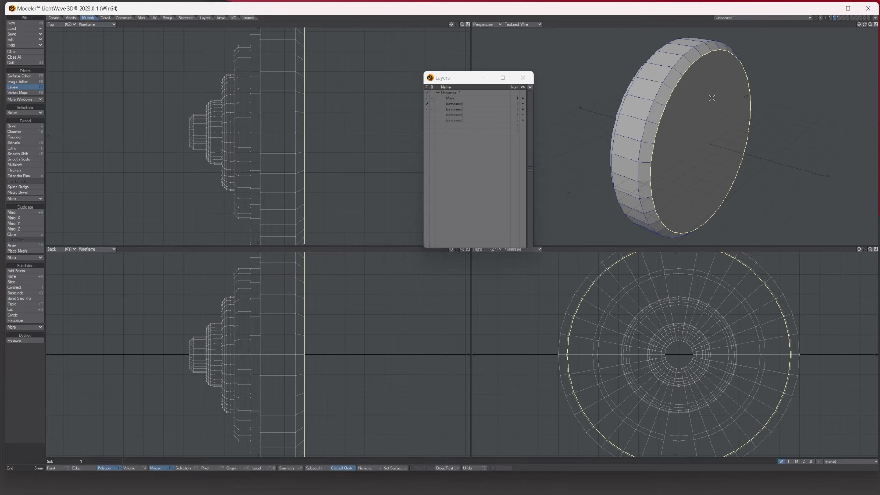
pyautogui.click(21, 137)
pyautogui.press('n')
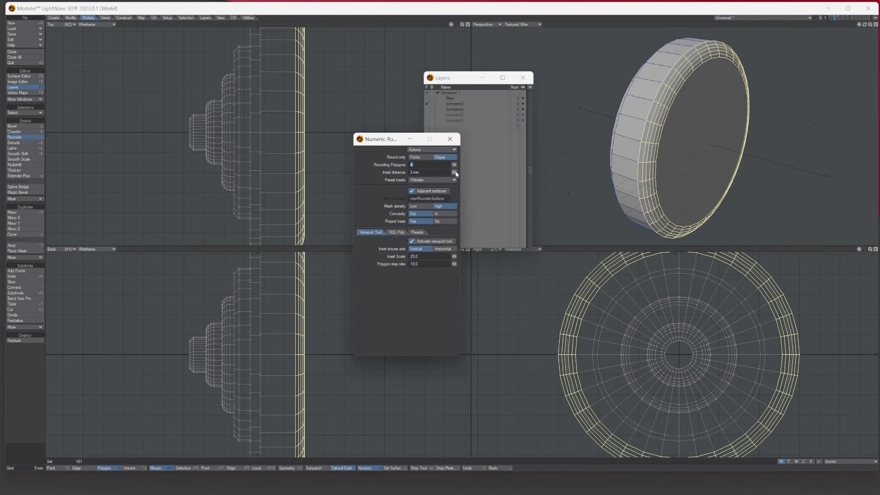
pyautogui.moveTo(454, 172); pyautogui.dragTo(458, 165)
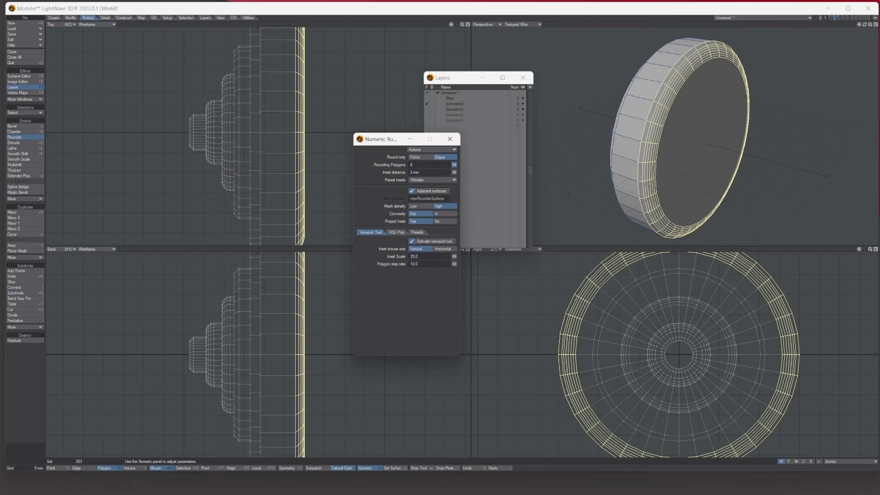
pyautogui.click(450, 140)
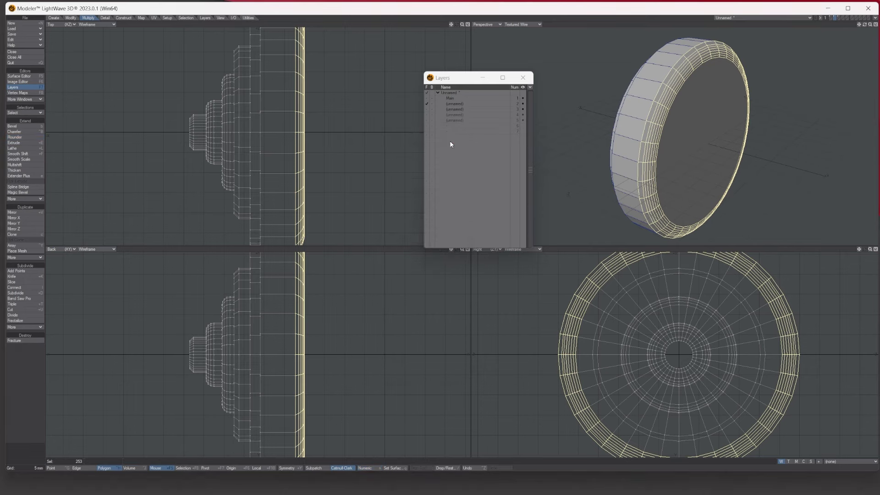
pyautogui.press('/')
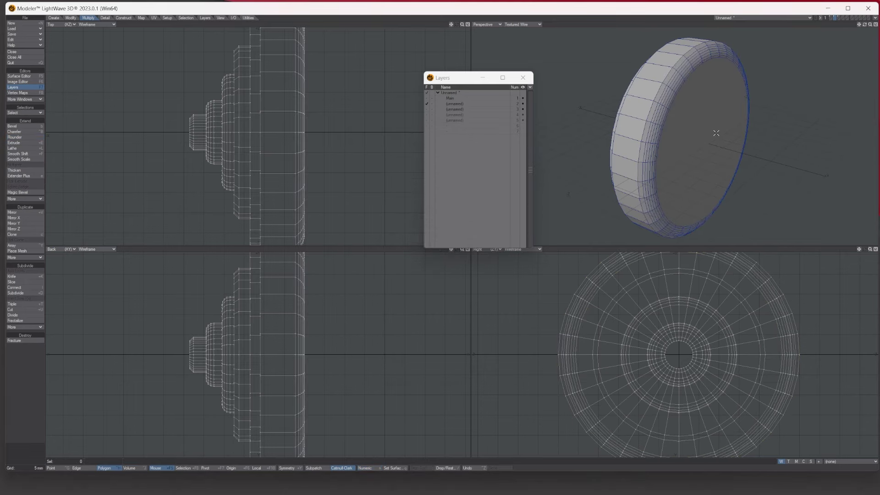
# Extend the cap's flat back face with Extender Plus, move it 2 mm outward along X, and clear the selection
pyautogui.click(870, 25)
pyautogui.moveTo(864, 25); pyautogui.dragTo(806, 35)
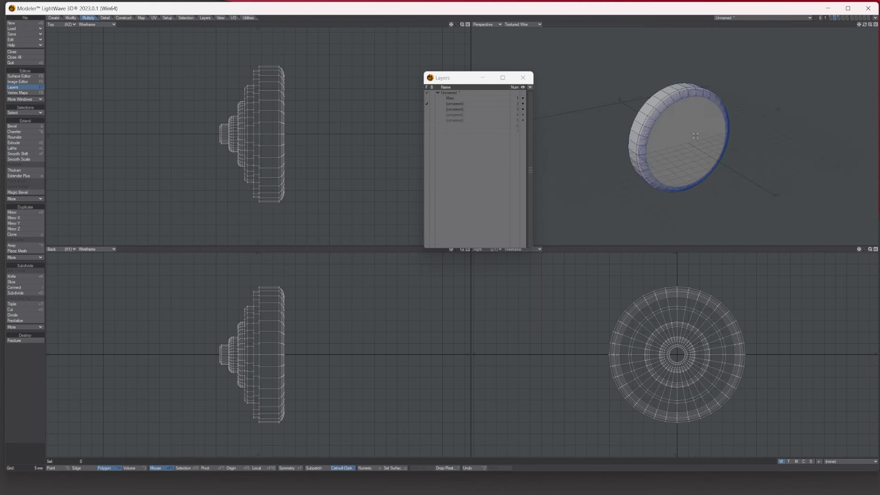
pyautogui.click(688, 130)
pyautogui.press('e')
pyautogui.press('t')
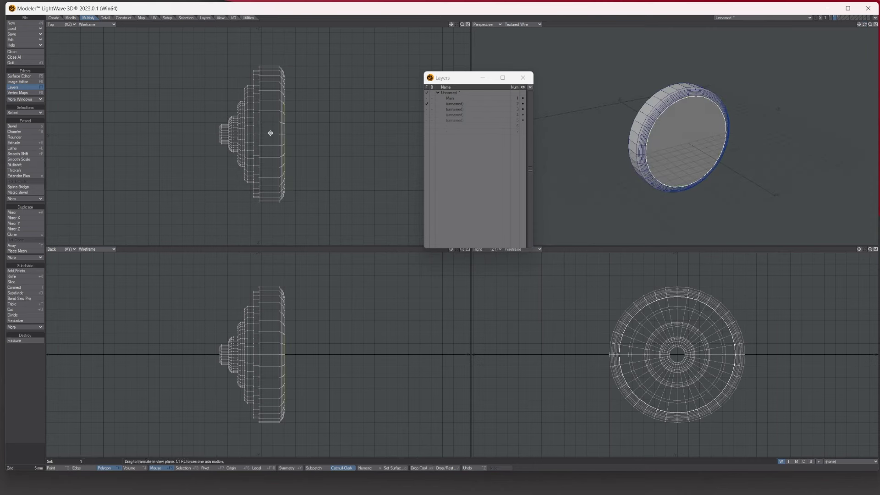
pyautogui.moveTo(283, 132); pyautogui.dragTo(288, 132)
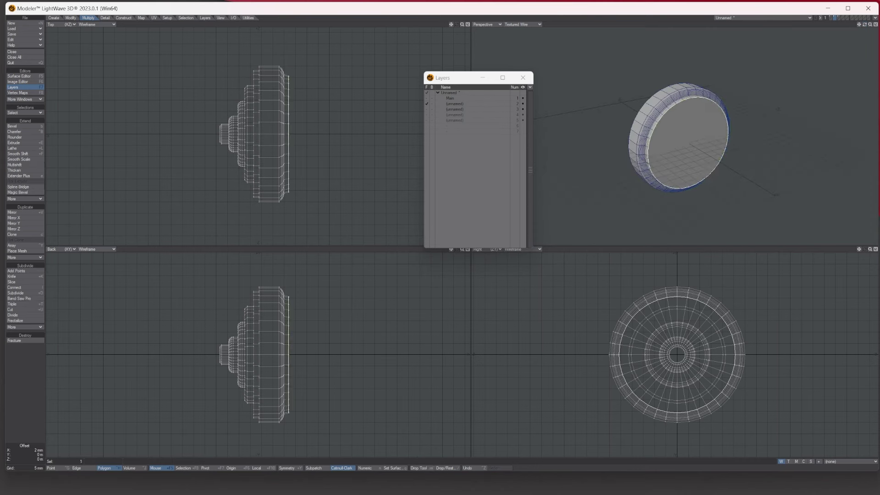
pyautogui.press('Return')
pyautogui.press('/')
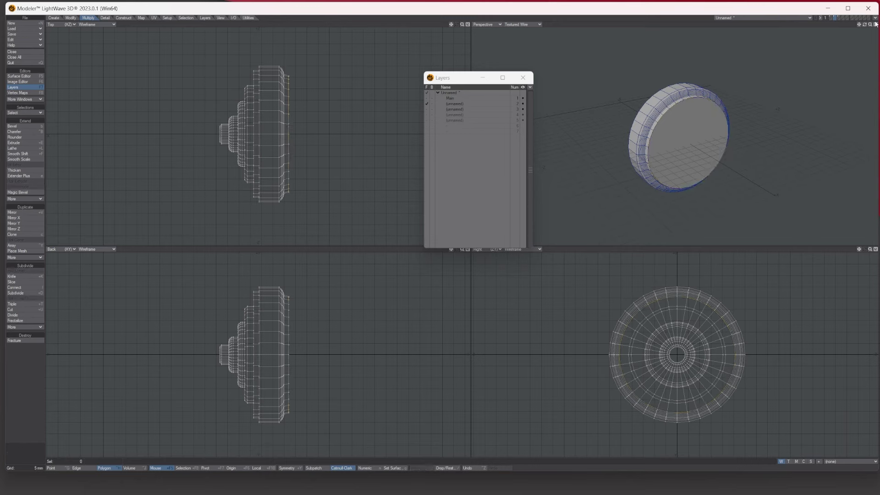
# Show the Main chip layer in the background behind the cap layer
pyautogui.moveTo(864, 26); pyautogui.dragTo(863, 26)
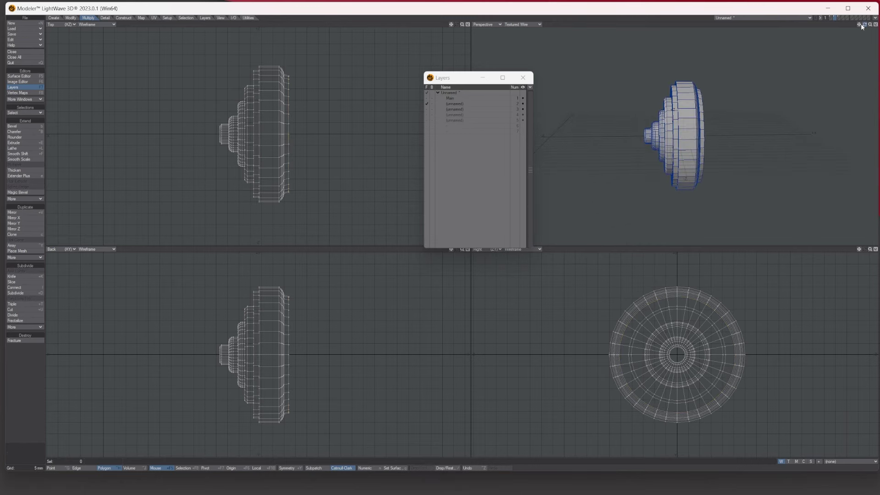
pyautogui.click(431, 98)
pyautogui.press('a')
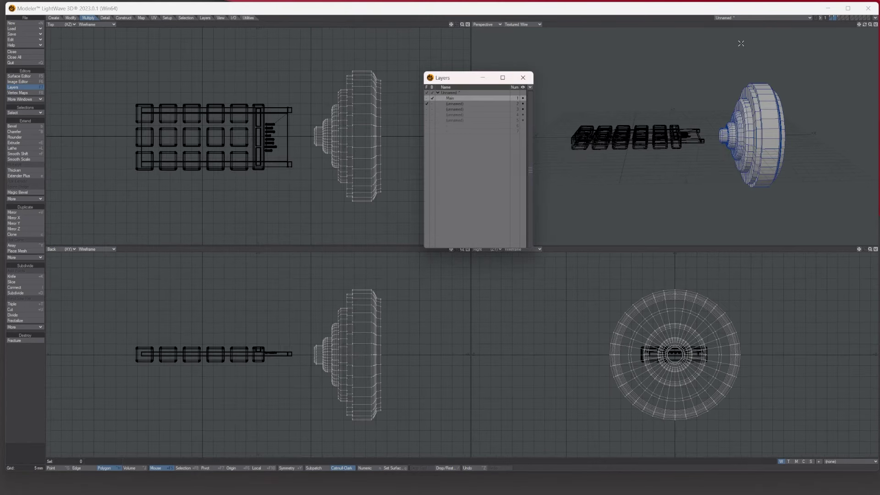
pyautogui.moveTo(864, 25); pyautogui.dragTo(864, 25)
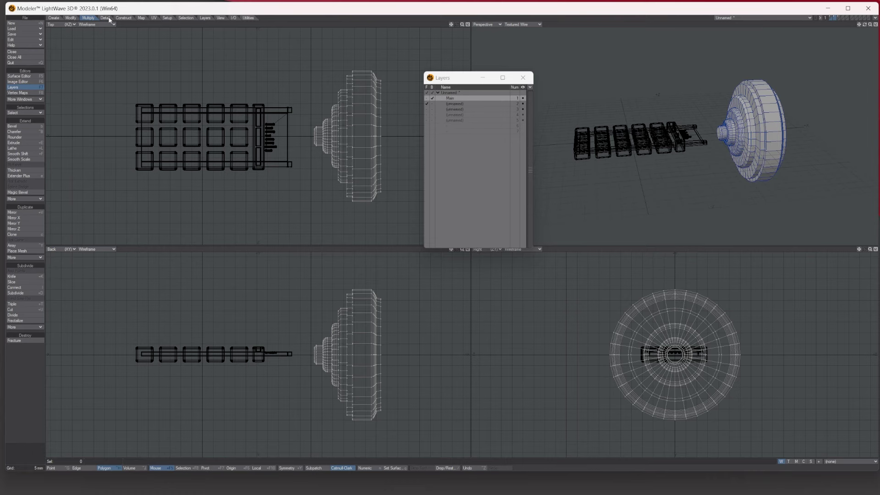
# Mirror the cap across the X axis with Center X at 4 mm to create the matching cap at the chip's other end
pyautogui.click(18, 212)
pyautogui.press('n')
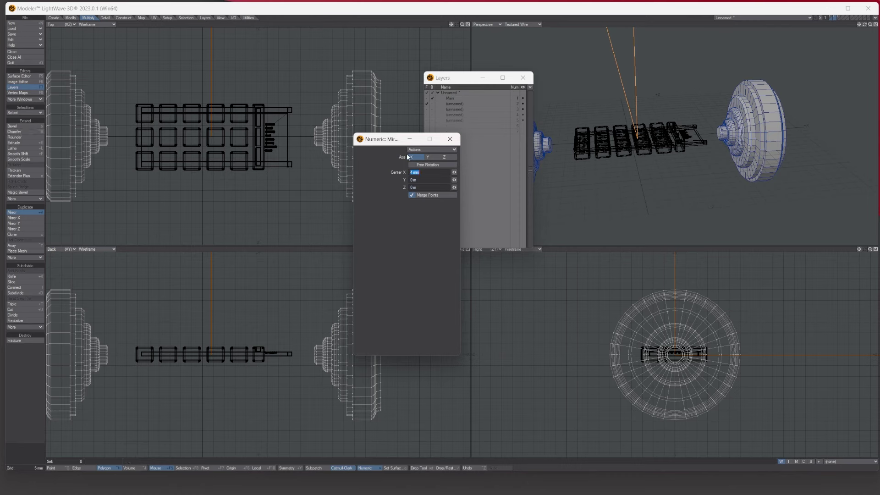
pyautogui.moveTo(455, 172); pyautogui.dragTo(462, 173)
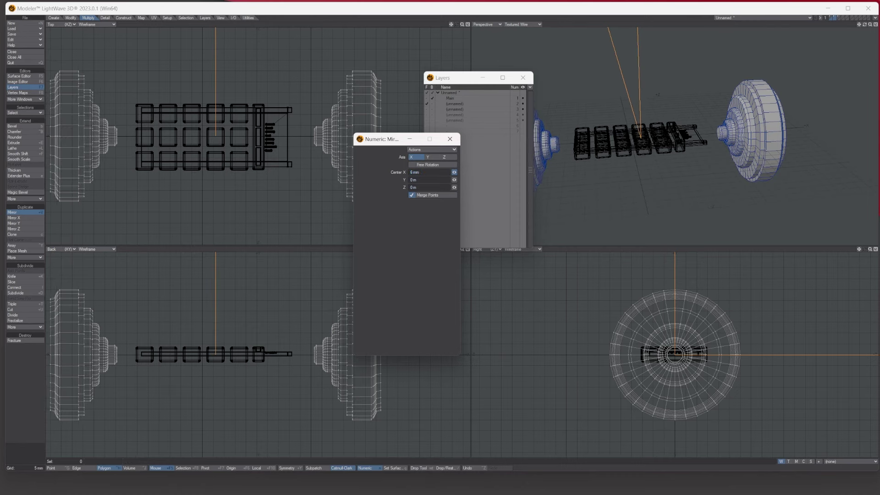
pyautogui.moveTo(454, 172); pyautogui.dragTo(451, 172)
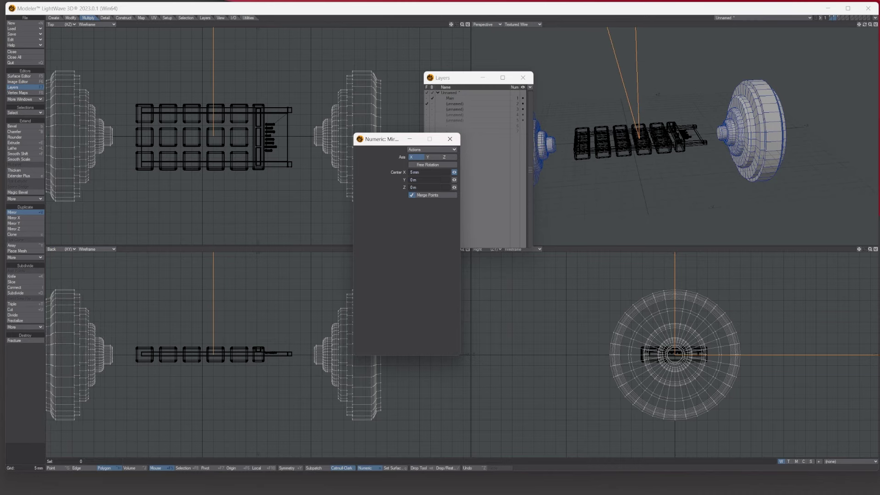
pyautogui.moveTo(462, 25); pyautogui.dragTo(461, 26)
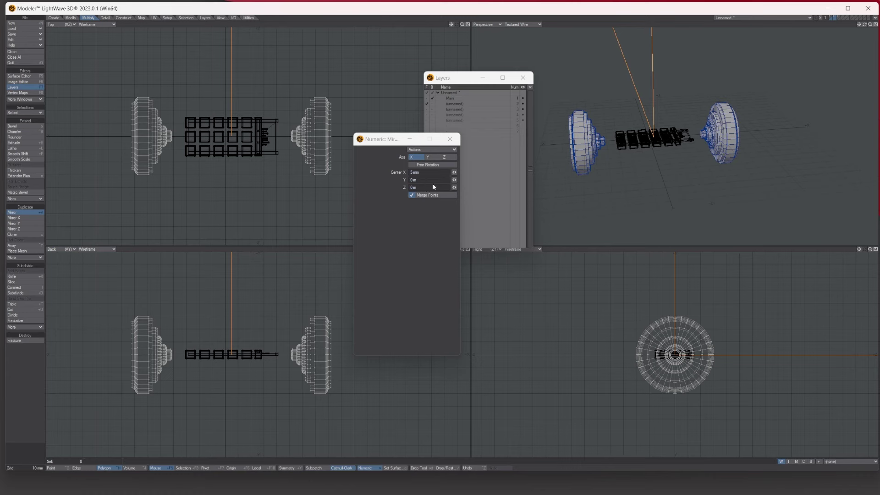
pyautogui.moveTo(461, 172); pyautogui.dragTo(458, 172)
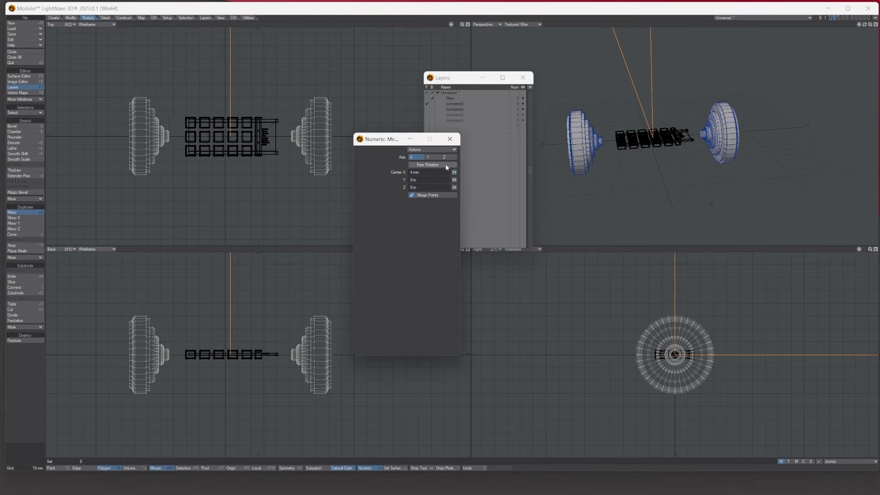
pyautogui.click(450, 139)
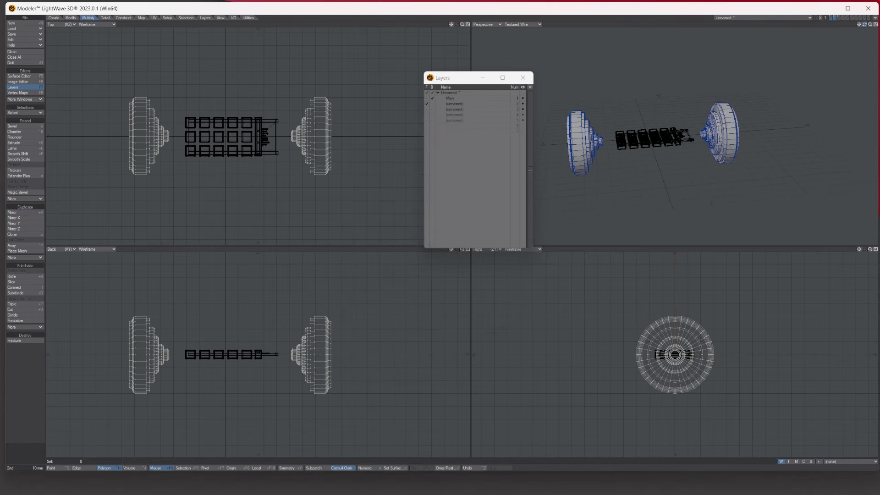
# Make the thin ring's layer the foreground layer and show all other layers in the background for reference
pyautogui.moveTo(864, 24)
pyautogui.mouseDown()
pyautogui.moveTo(816, 28)
pyautogui.moveTo(873, 27)
pyautogui.mouseUp()
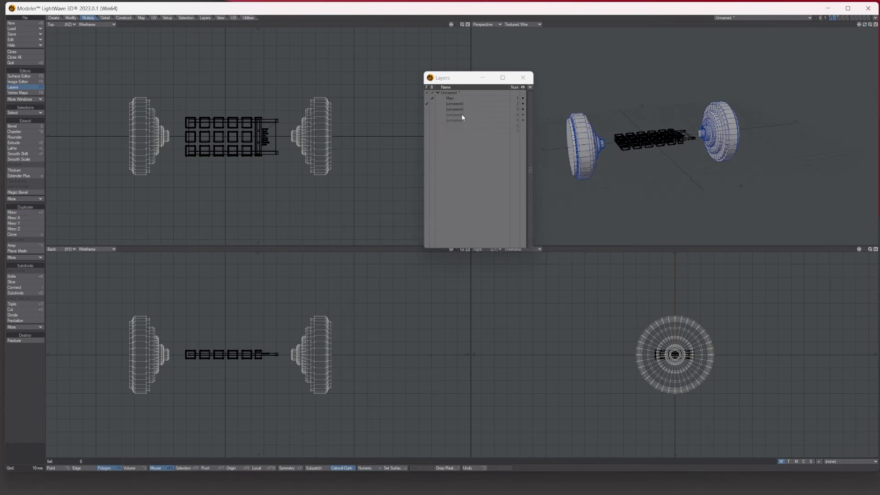
pyautogui.click(450, 109)
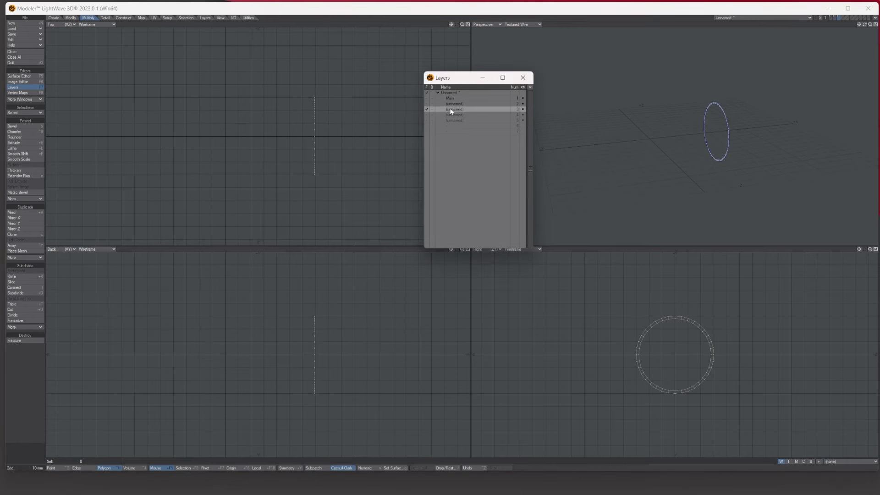
pyautogui.click(433, 93)
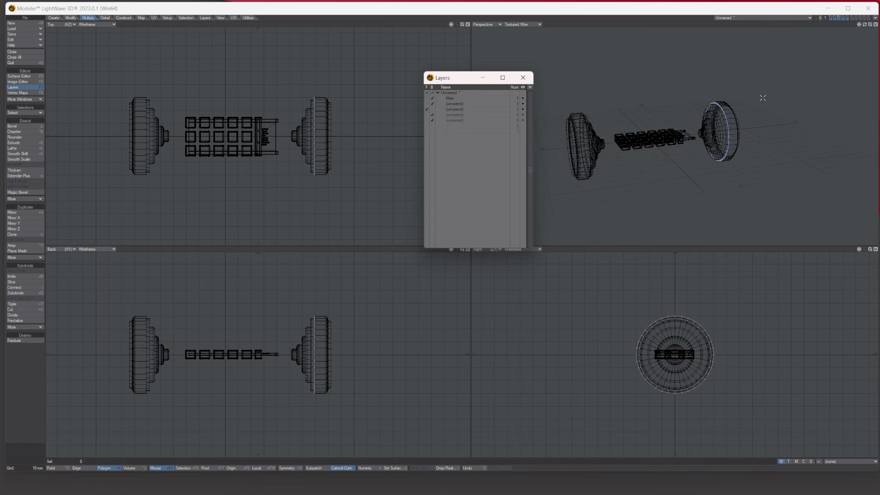
# Extrude the ring along X from its end cap to the opposite cap to form the container's tube
pyautogui.moveTo(870, 25); pyautogui.dragTo(878, 24)
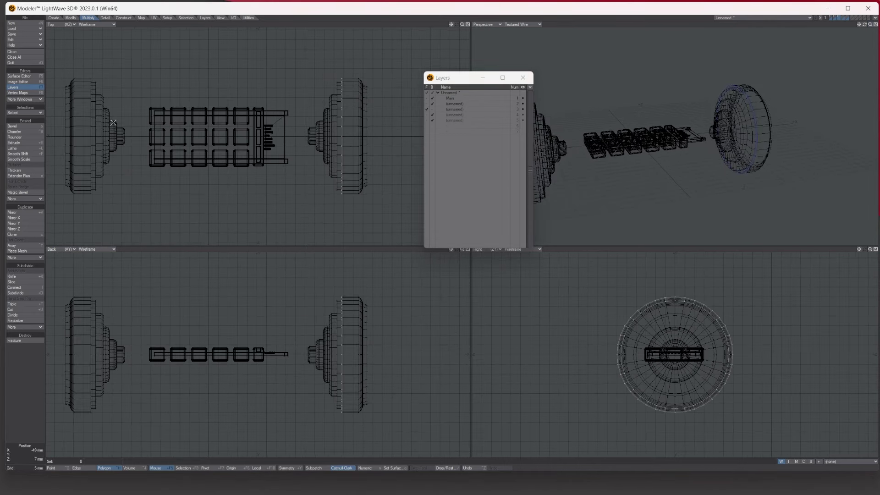
pyautogui.click(21, 141)
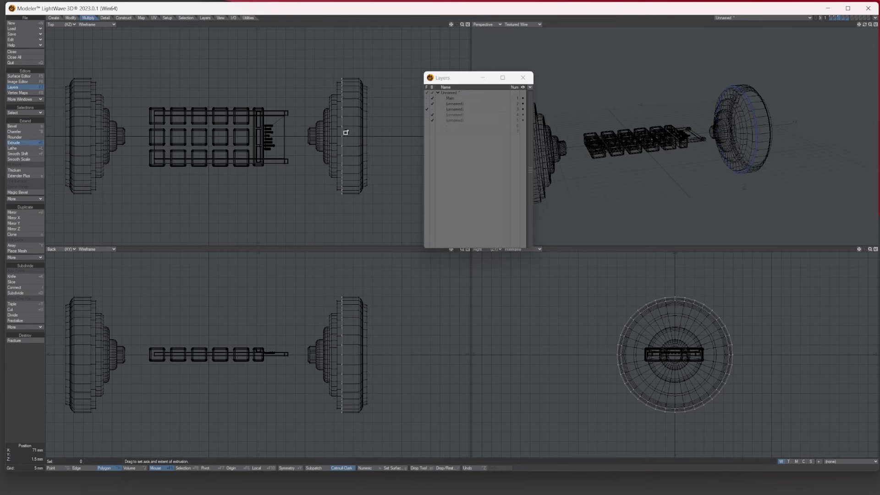
pyautogui.moveTo(344, 132); pyautogui.dragTo(95, 136)
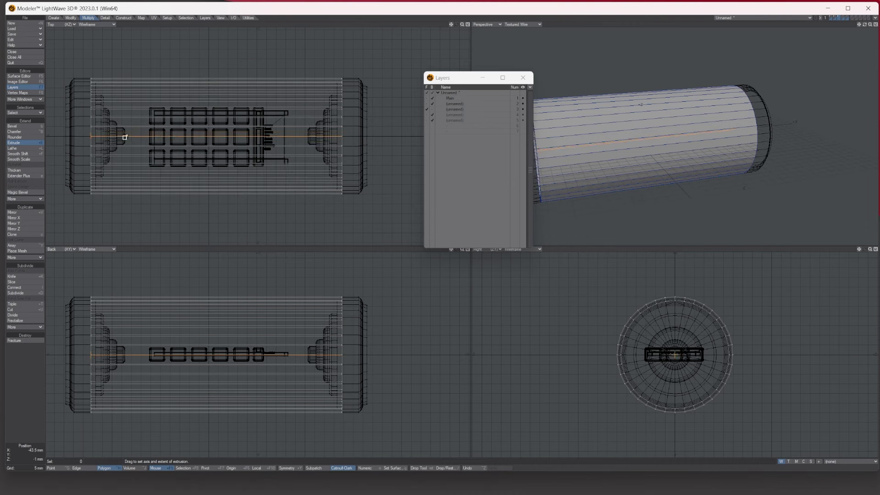
pyautogui.press('space')
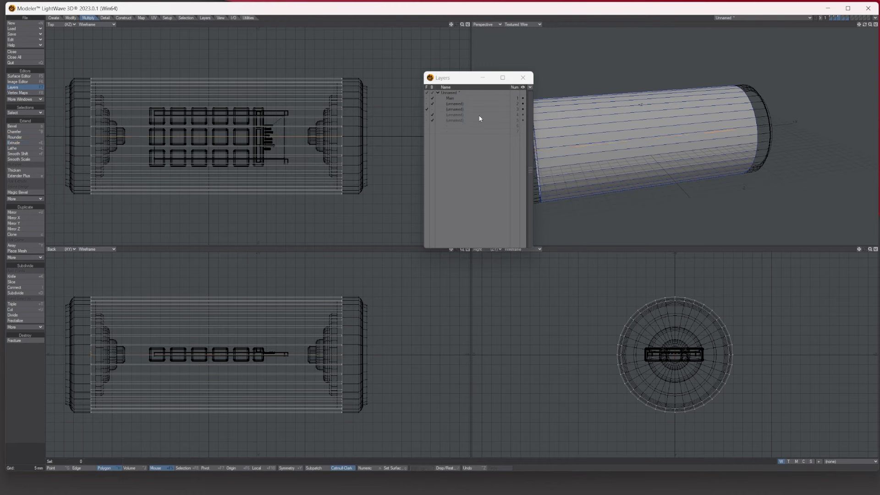
# Isolate the tube's layer and assign the surface Glass to it
pyautogui.click(458, 110)
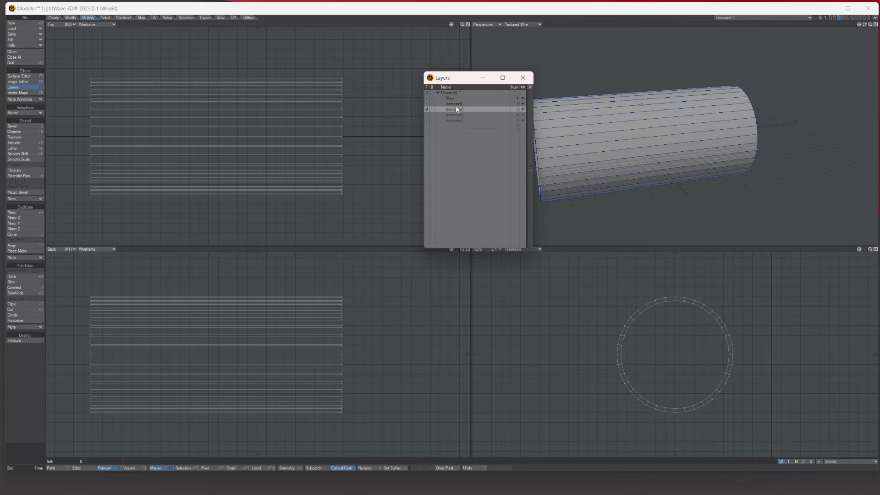
pyautogui.write('q')
pyautogui.write('Glass')
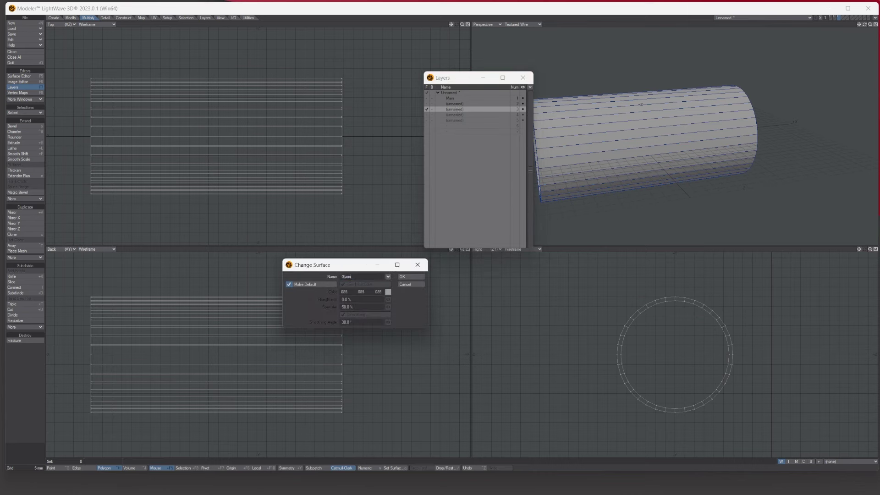
pyautogui.press('Return')
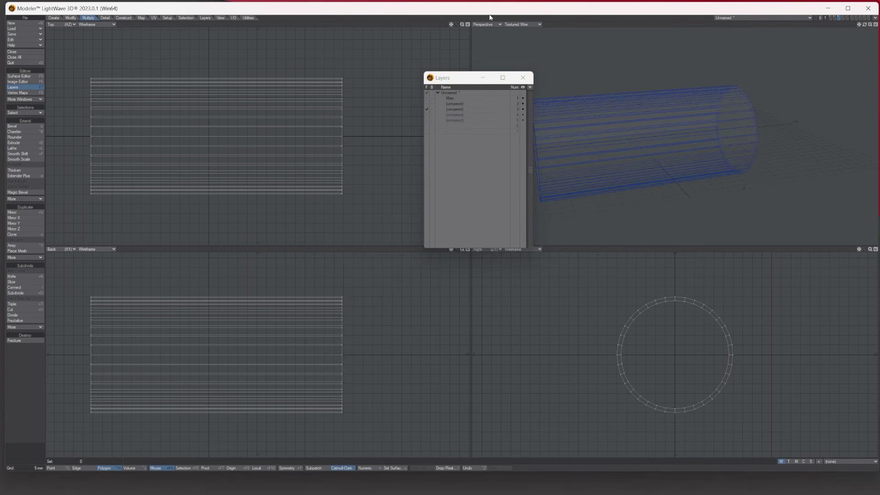
# Open the Surface Editor and check the Glass surface's material settings
pyautogui.click(19, 76)
pyautogui.click(102, 131)
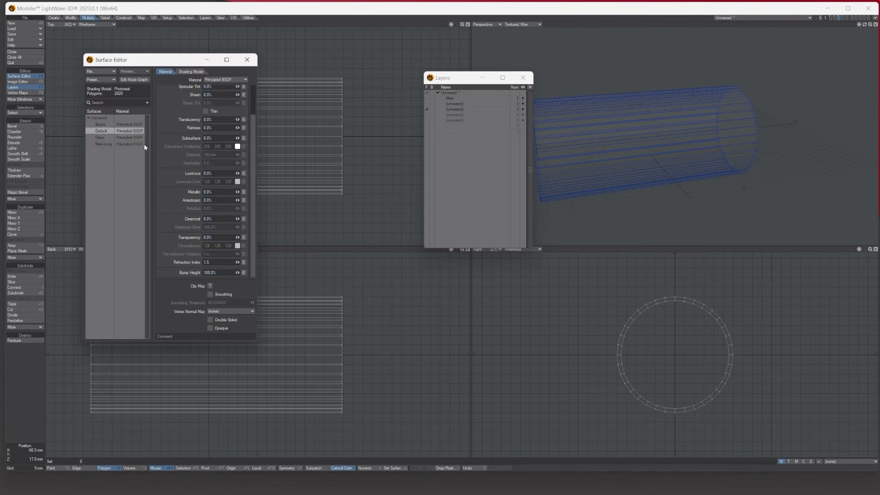
pyautogui.click(100, 137)
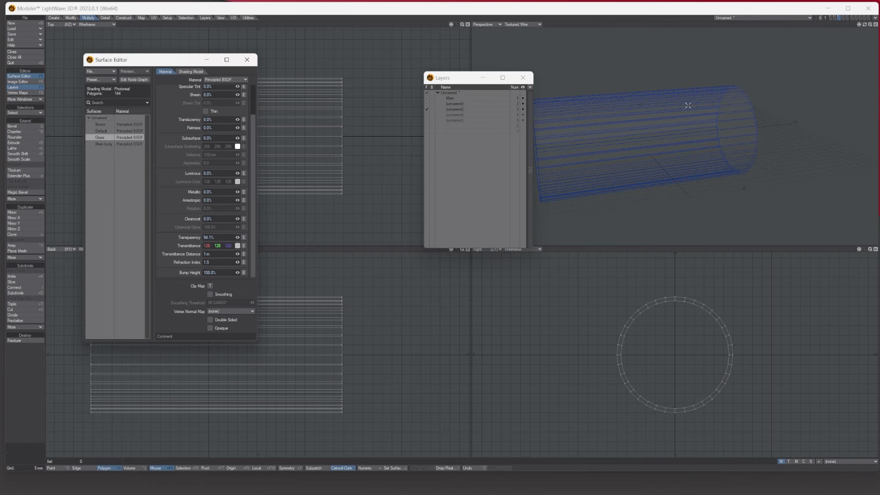
# Switch the perspective view to Texture shading and bring all layers to the foreground
pyautogui.click(523, 24)
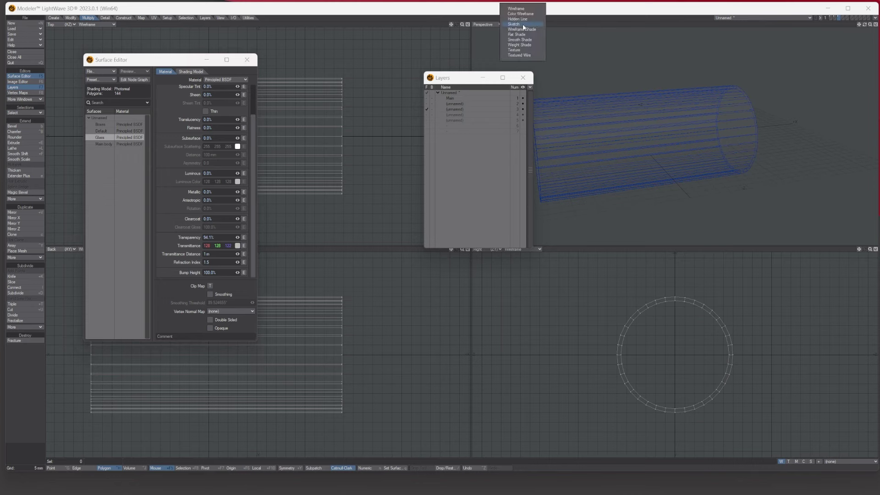
pyautogui.click(515, 50)
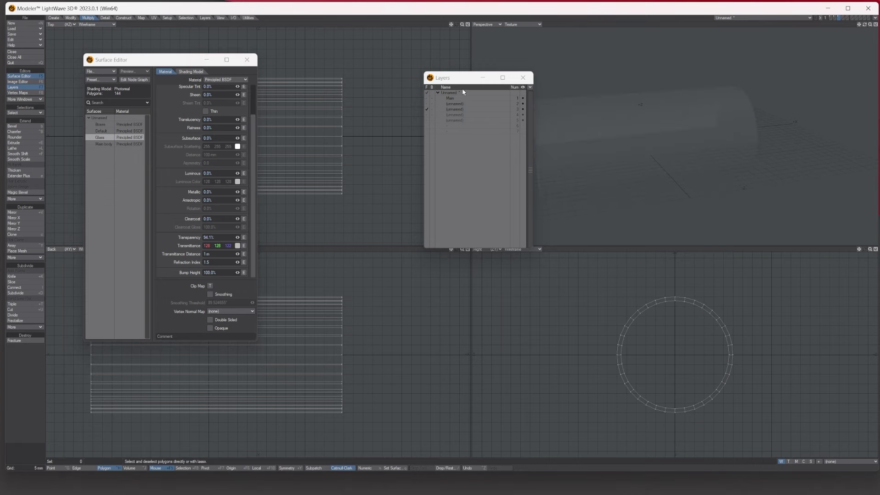
pyautogui.click(427, 92)
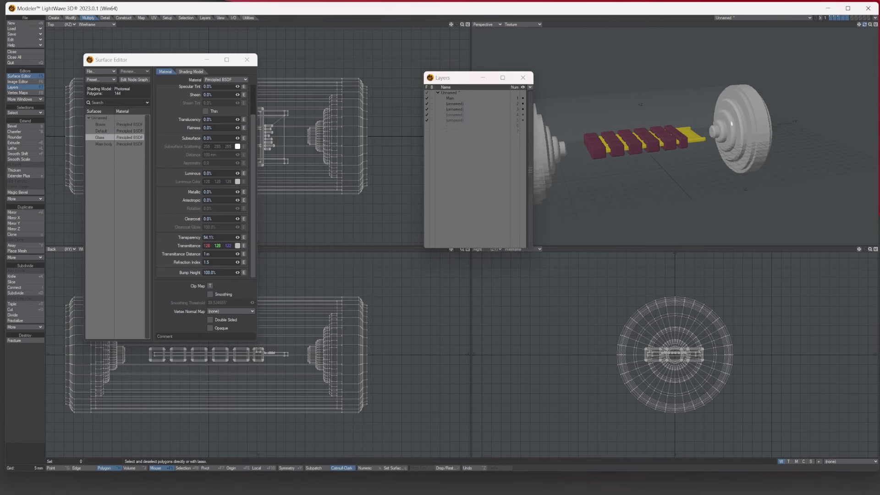
pyautogui.moveTo(864, 24)
pyautogui.mouseDown()
pyautogui.moveTo(878, 26)
pyautogui.moveTo(861, 25)
pyautogui.mouseUp()
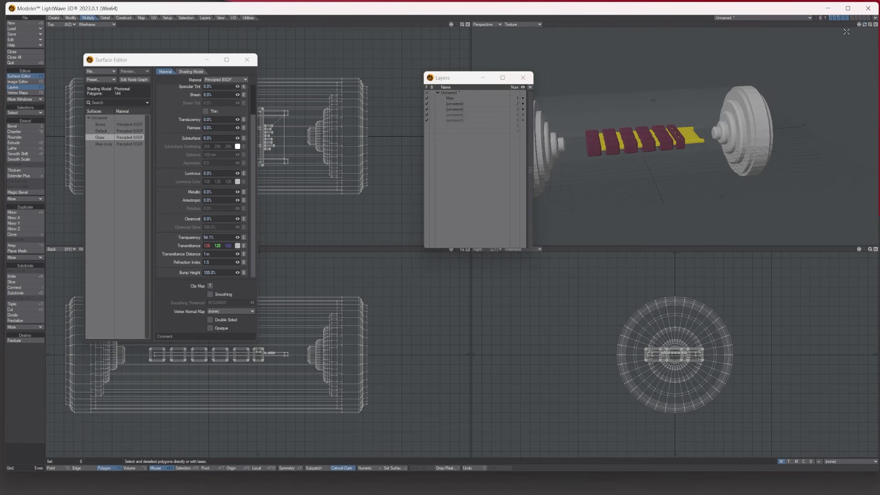
# Check the GL settings in Display Options, including Transparency and Transparency Sorting, and close the dialog
pyautogui.click(19, 40)
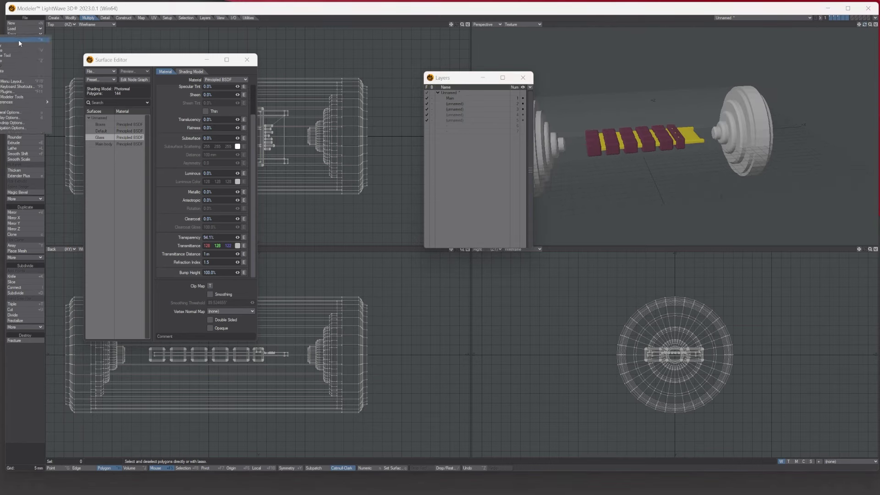
pyautogui.click(14, 118)
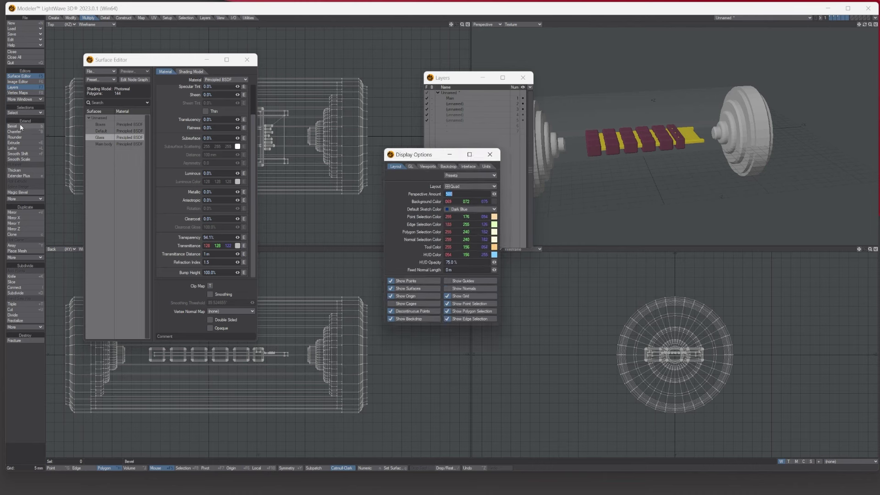
pyautogui.click(411, 167)
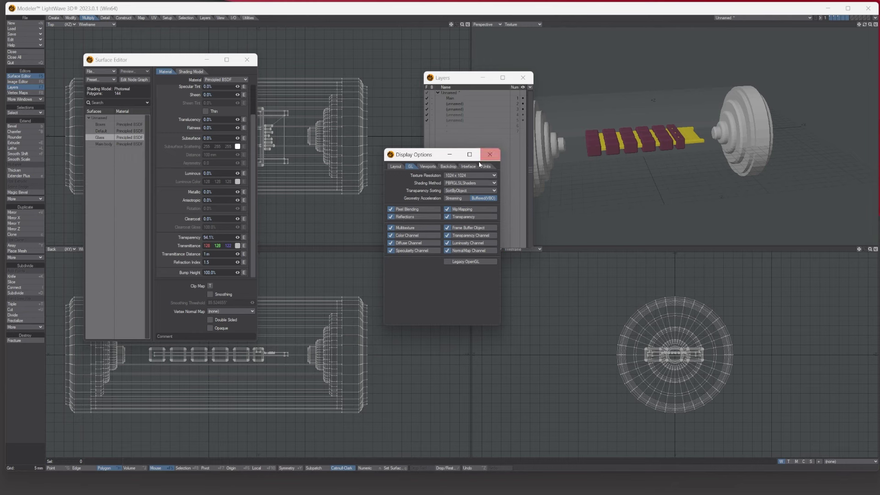
pyautogui.click(489, 155)
# Move the Layers window clear of the perspective view and fit the whole container in the views
pyautogui.moveTo(464, 83); pyautogui.dragTo(393, 71)
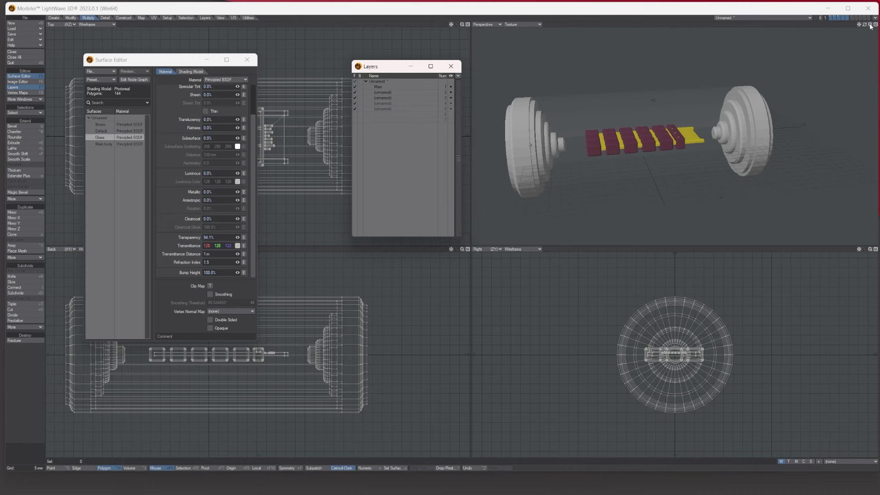
pyautogui.press('a')
pyautogui.moveTo(865, 24); pyautogui.dragTo(859, 25)
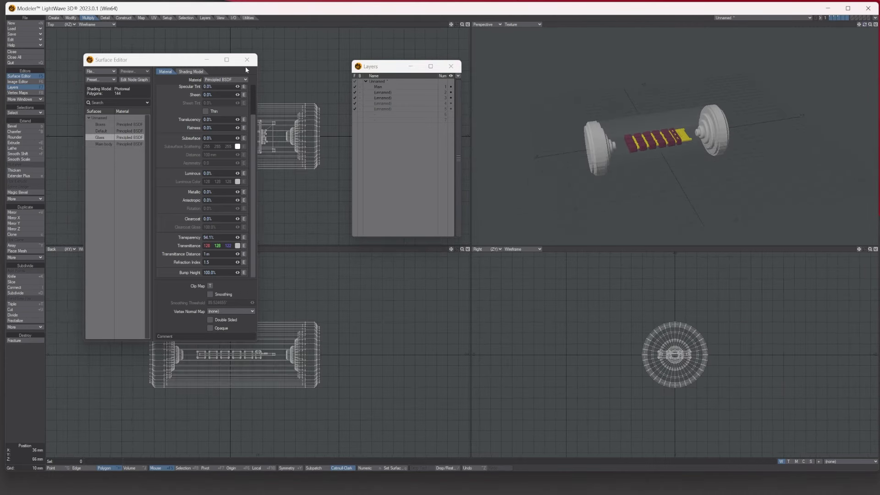
# Isolate the end caps' layer and name a new surface for it Metal end
pyautogui.click(379, 97)
pyautogui.click(380, 93)
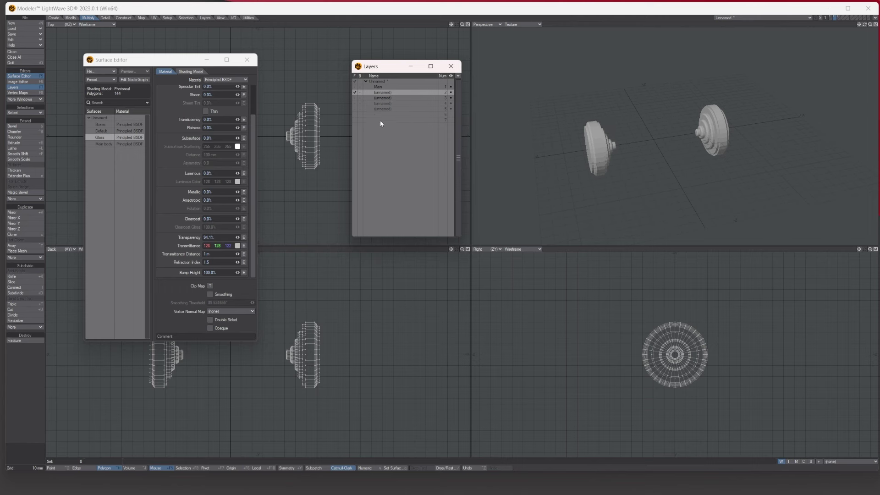
pyautogui.press('q')
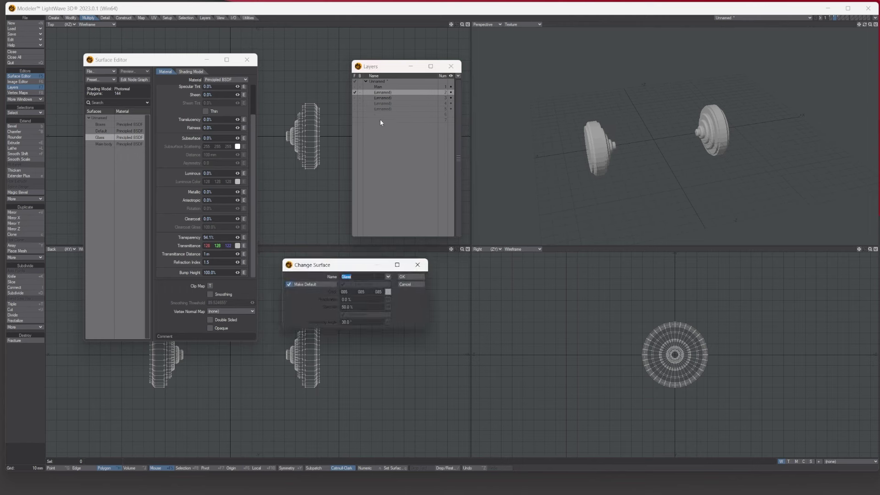
pyautogui.click(388, 277)
pyautogui.click(361, 278)
pyautogui.click(388, 276)
pyautogui.click(367, 279)
pyautogui.moveTo(359, 277); pyautogui.dragTo(320, 277)
pyautogui.write('Metal end')
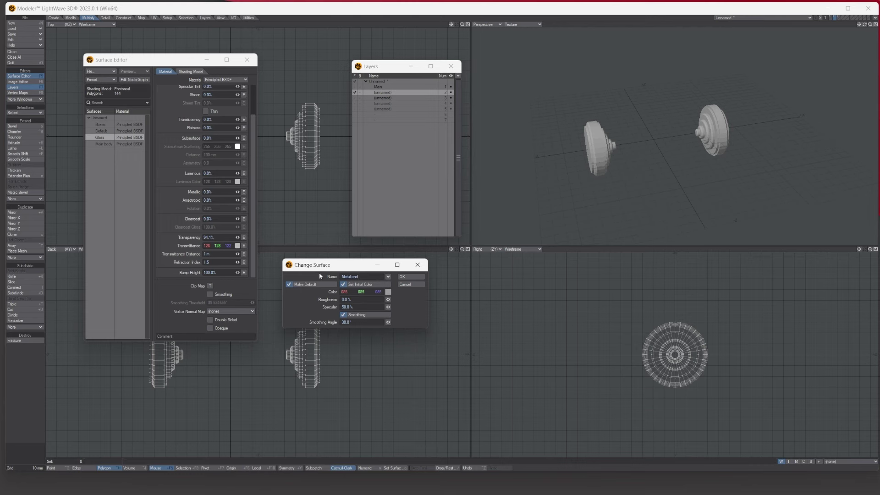
# Give the Metal end surface a dark grey colour of 42, 42, 42 and apply it to the caps
pyautogui.click(387, 292)
pyautogui.click(397, 290)
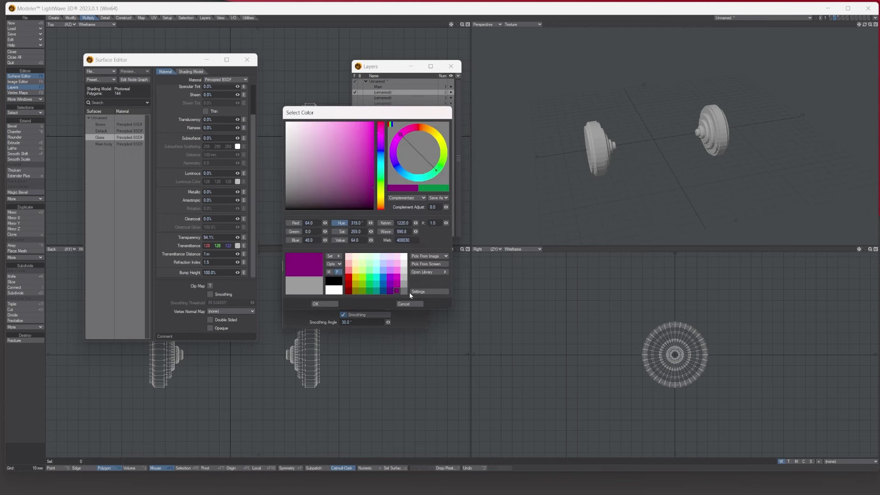
pyautogui.click(331, 303)
pyautogui.click(406, 278)
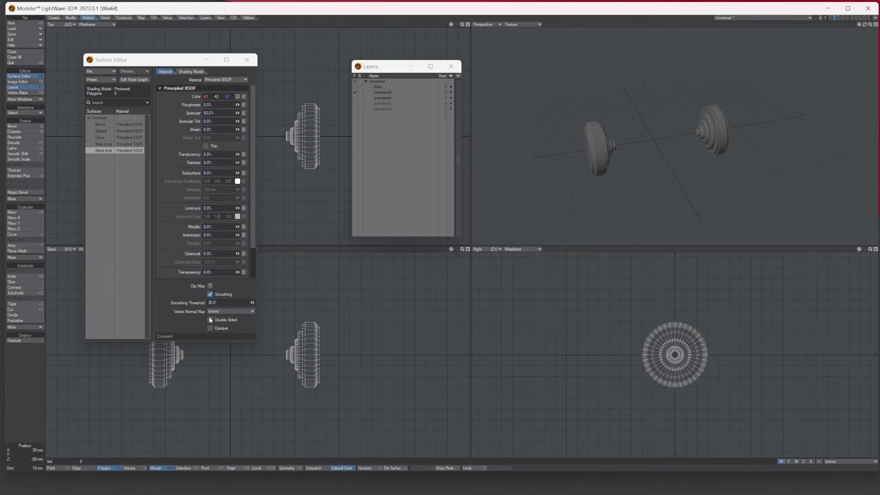
# Show all layers in the foreground and examine the surfaced container and chip from several angles
pyautogui.click(356, 83)
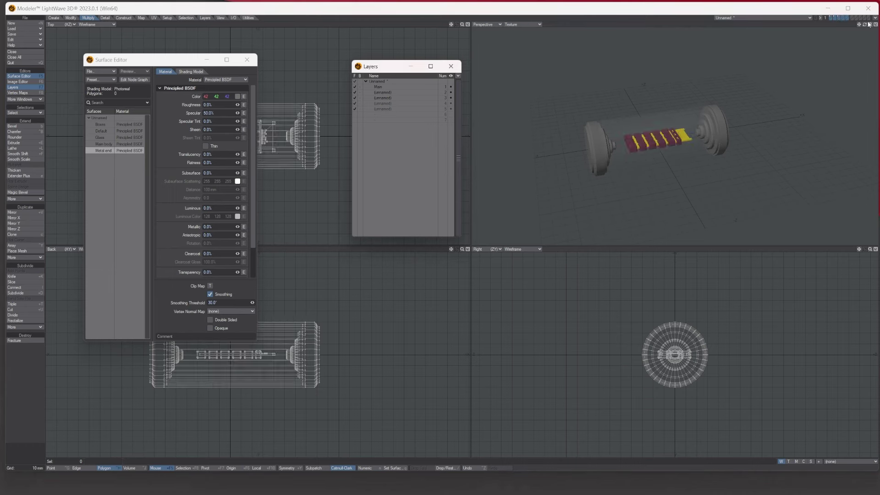
pyautogui.press('a')
pyautogui.moveTo(865, 24); pyautogui.dragTo(768, 127)
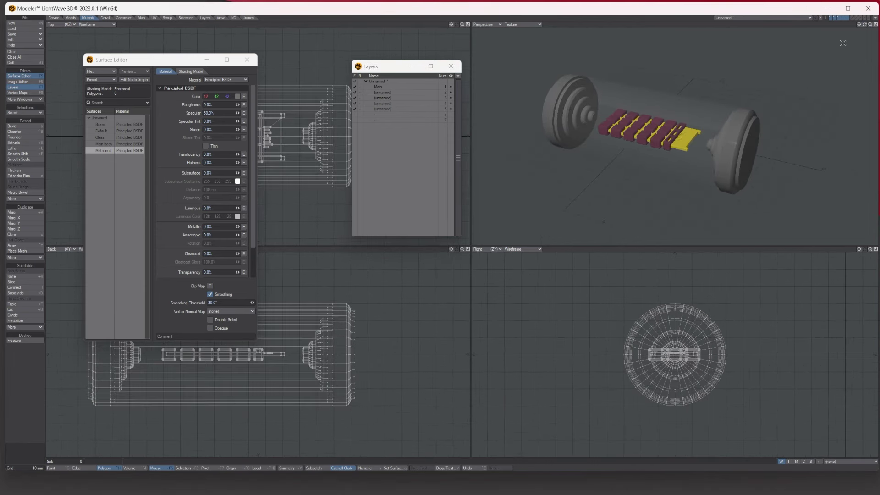
pyautogui.moveTo(864, 24); pyautogui.dragTo(854, 24)
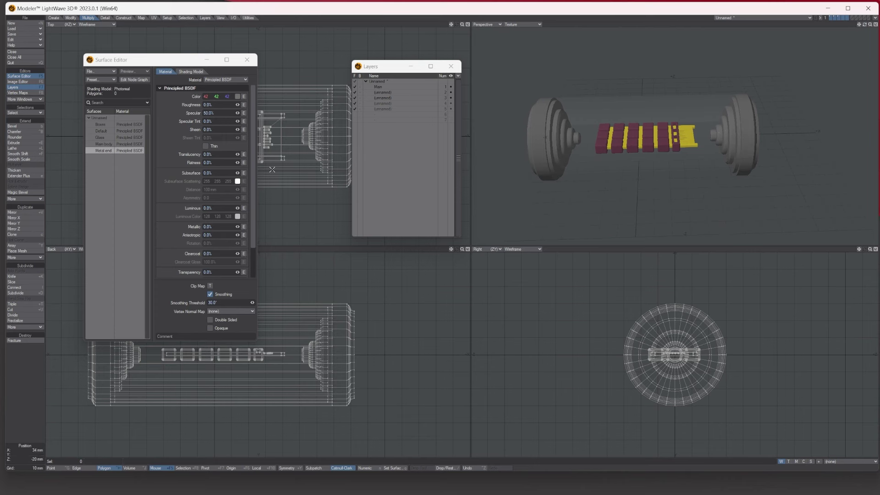
# Isolate the end caps' layer with the Main layer in the background, and set the perspective view to Textured Wire
pyautogui.click(383, 98)
pyautogui.click(383, 93)
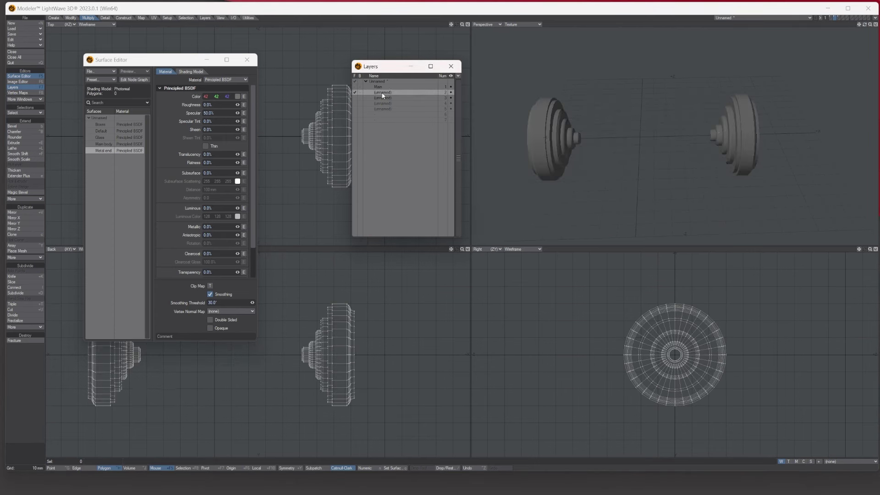
pyautogui.click(360, 86)
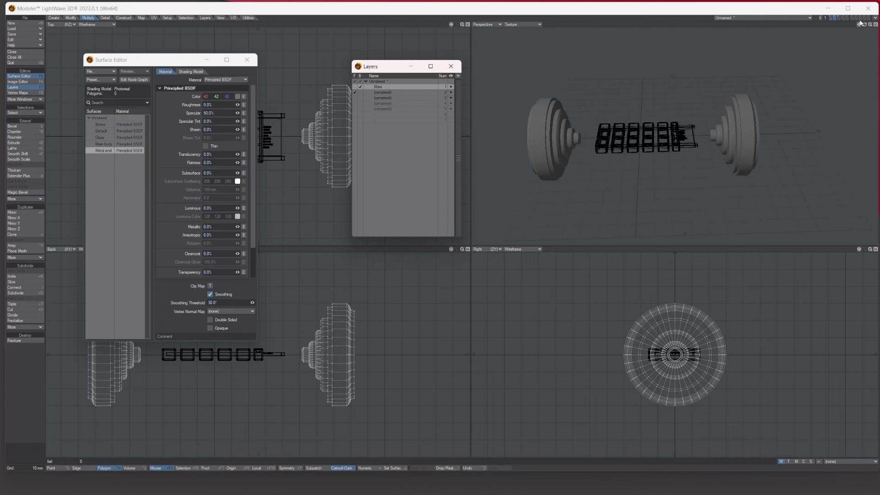
pyautogui.click(525, 24)
pyautogui.click(524, 45)
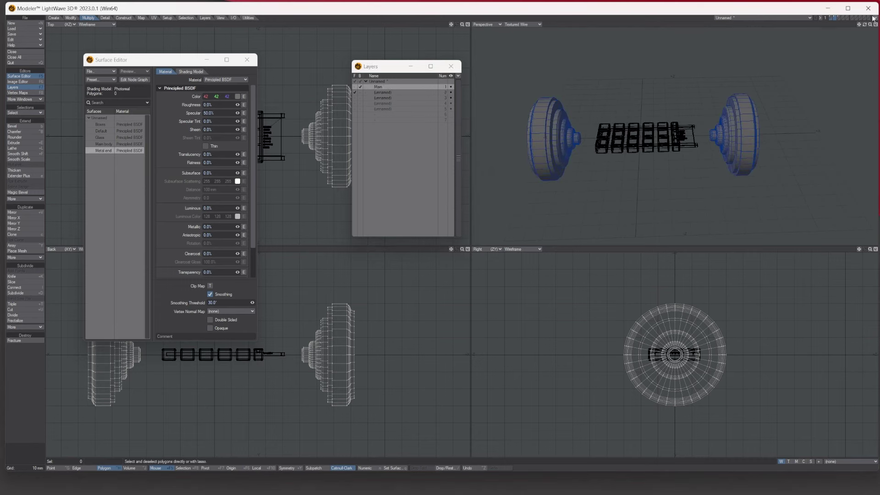
# Extrude the small inner end face of the cap beside the chip's block rows until it meets the chip's edge
pyautogui.moveTo(869, 24); pyautogui.dragTo(823, 35)
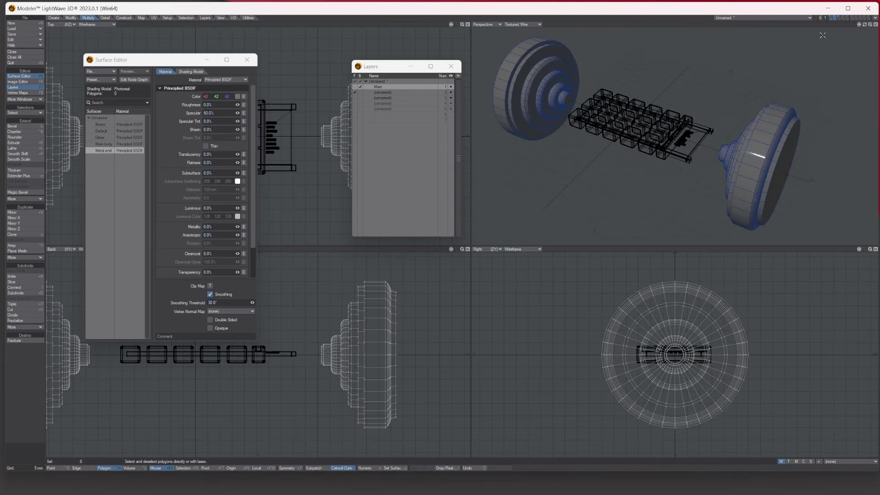
pyautogui.click(568, 99)
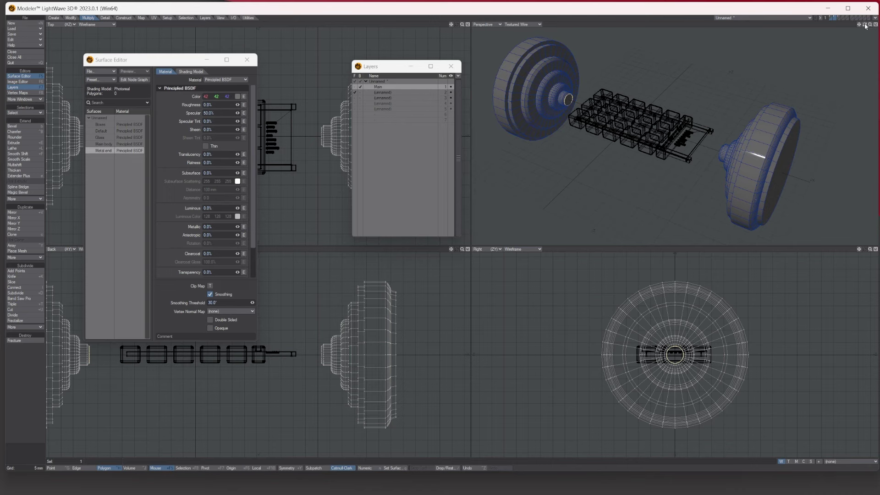
pyautogui.moveTo(864, 25); pyautogui.dragTo(877, 26)
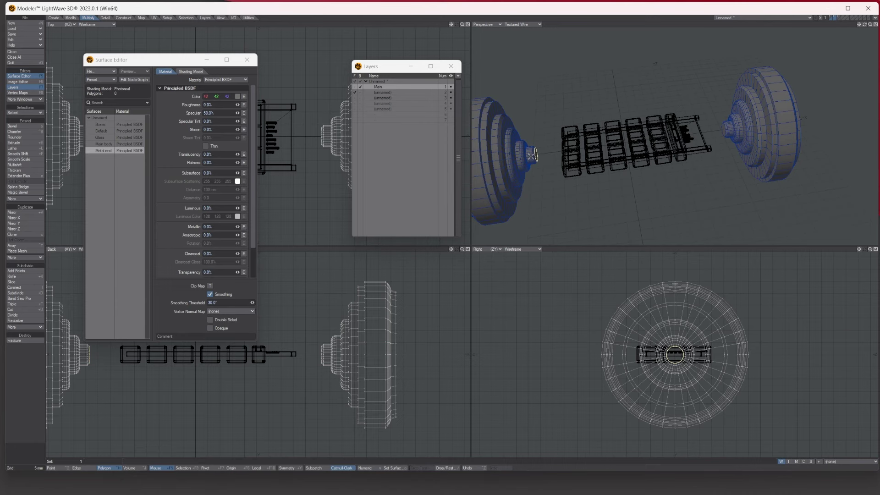
pyautogui.click(22, 143)
pyautogui.moveTo(161, 67); pyautogui.dragTo(321, 194)
pyautogui.moveTo(94, 136); pyautogui.dragTo(121, 136)
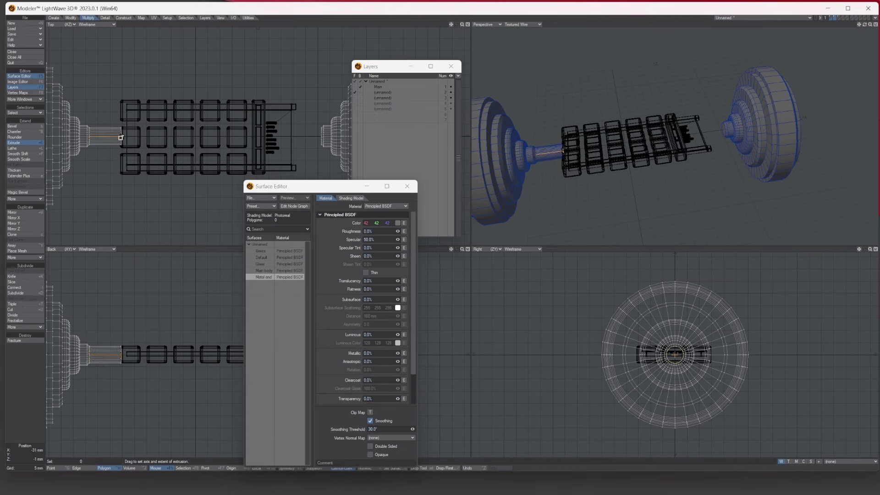
pyautogui.press('space')
pyautogui.press('space')
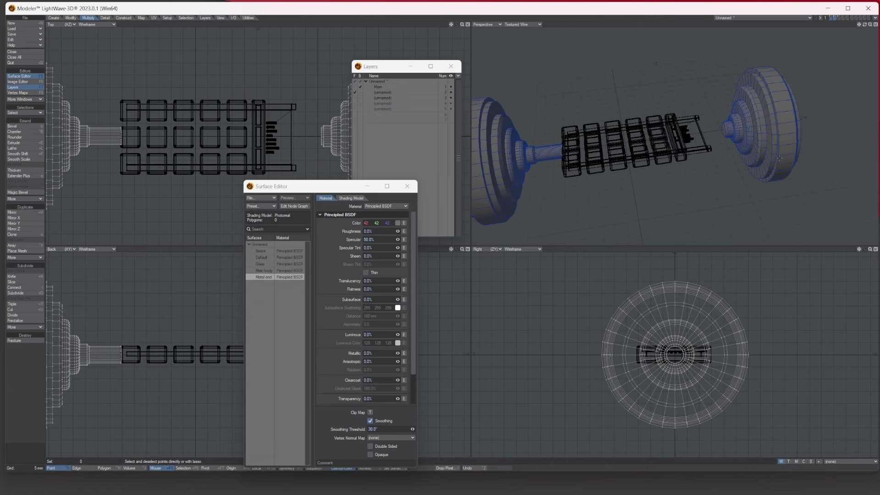
# Extrude the opposite cap's small inner end face up to the pronged end of the chip
pyautogui.hotkey('ctrl', 'h')
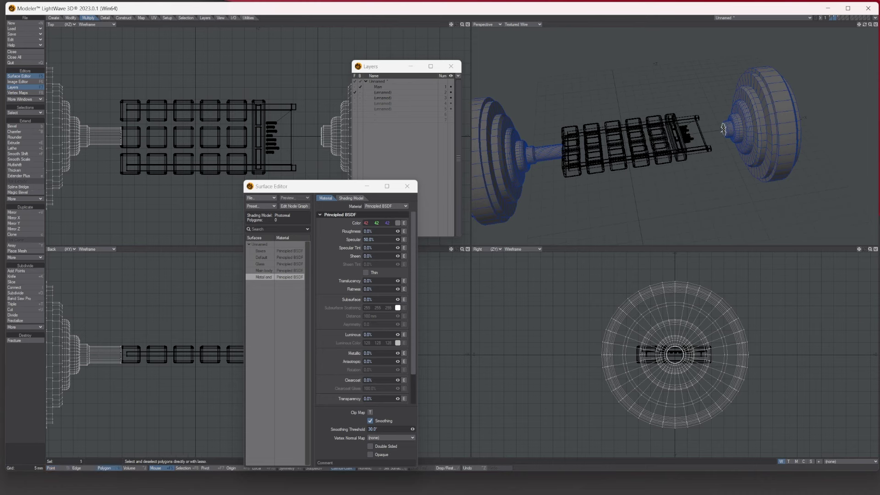
pyautogui.hotkey('shift', 'e')
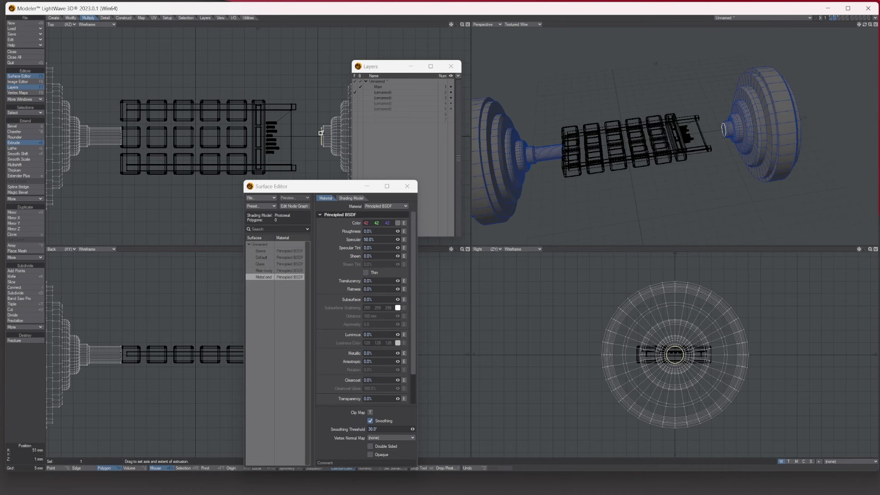
pyautogui.moveTo(323, 132); pyautogui.dragTo(289, 132)
pyautogui.press('space')
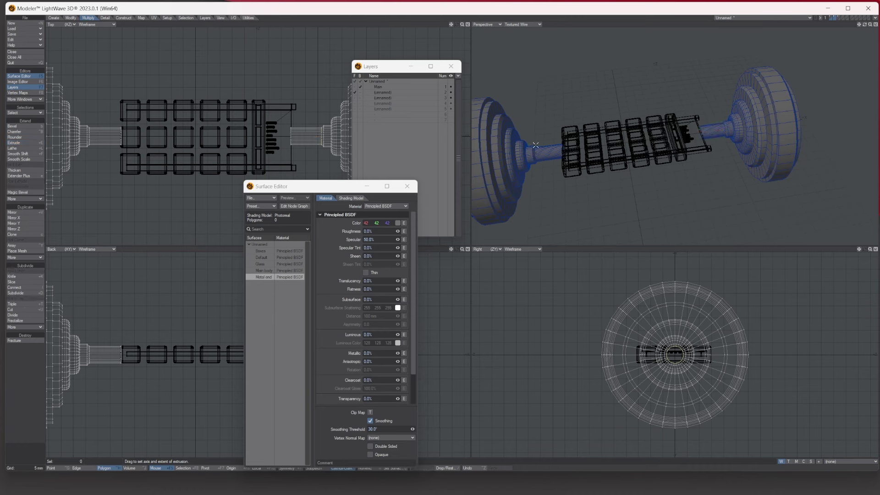
# Select both extruded connecting pipes and assign them a new surface named Glass pipes
pyautogui.moveTo(102, 345)
pyautogui.mouseDown()
pyautogui.moveTo(102, 369)
pyautogui.moveTo(105, 344)
pyautogui.mouseUp()
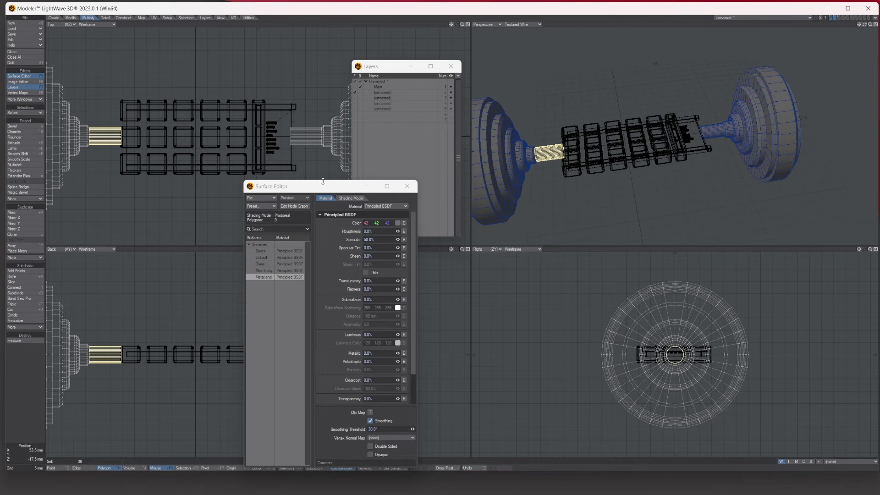
pyautogui.moveTo(323, 185); pyautogui.dragTo(632, 211)
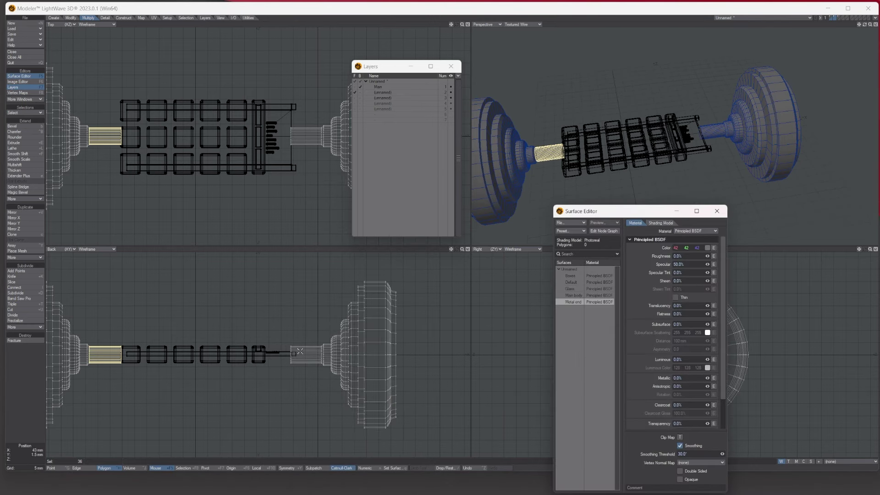
pyautogui.moveTo(299, 351); pyautogui.dragTo(301, 358)
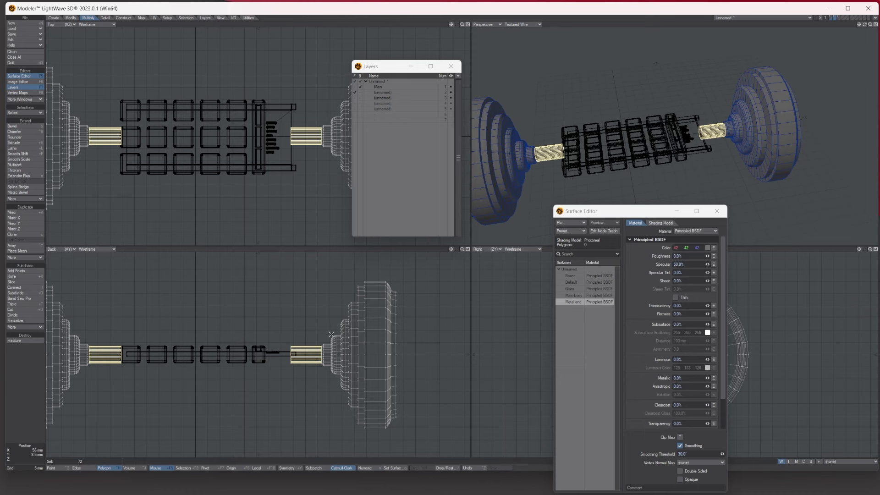
pyautogui.press('q')
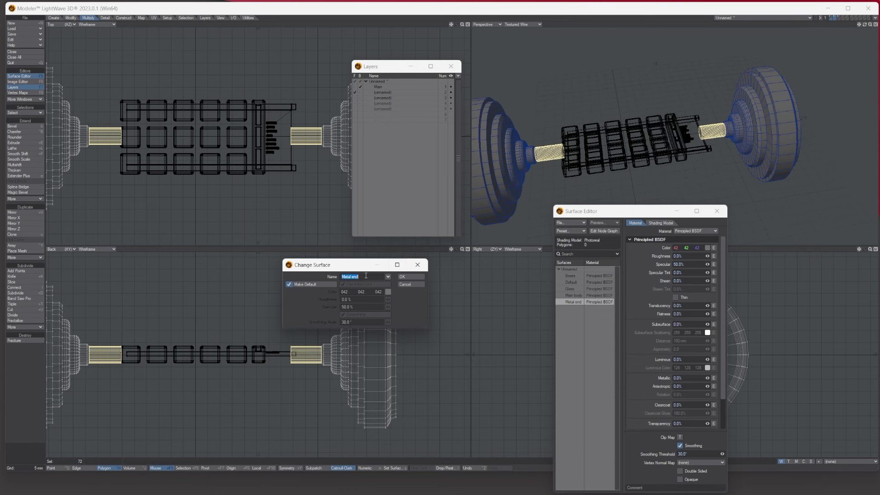
pyautogui.write('Glass pipes')
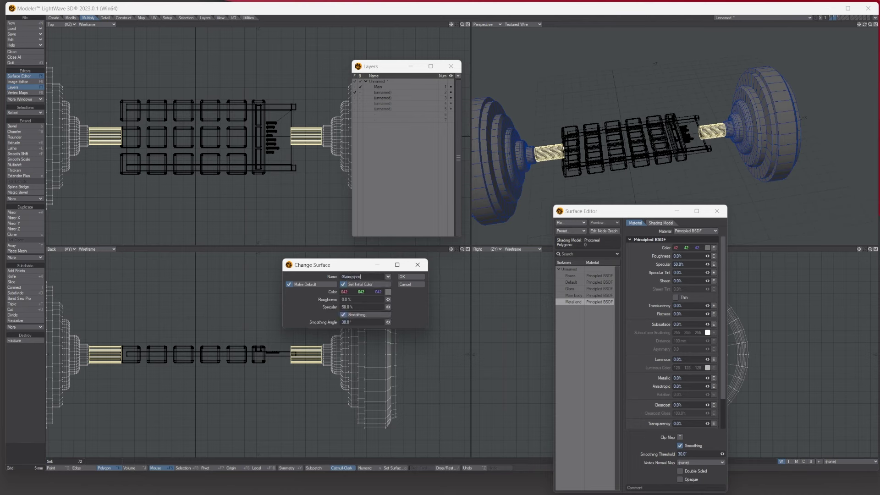
pyautogui.click(407, 277)
pyautogui.press('/')
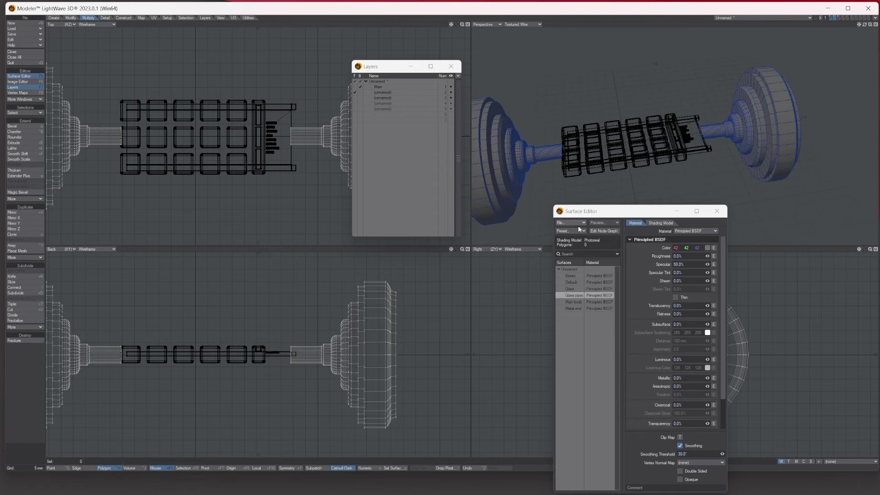
# Show all layers in the foreground and examine the assembled container, end caps and chip from several angles
pyautogui.click(355, 81)
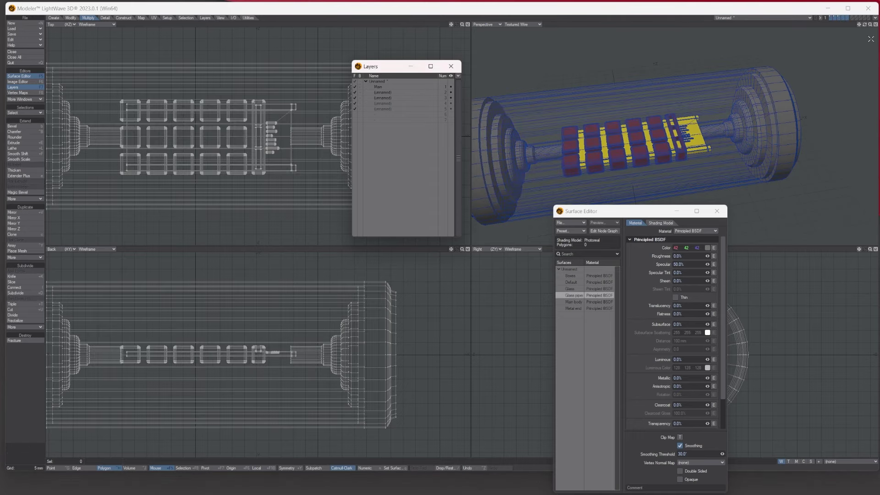
pyautogui.press('a')
pyautogui.keyDown('ctrl'); pyautogui.keyDown('alt'); pyautogui.moveTo(788, 142); pyautogui.dragTo(737, 132); pyautogui.keyUp('alt'); pyautogui.keyUp('ctrl')
pyautogui.click(706, 161)
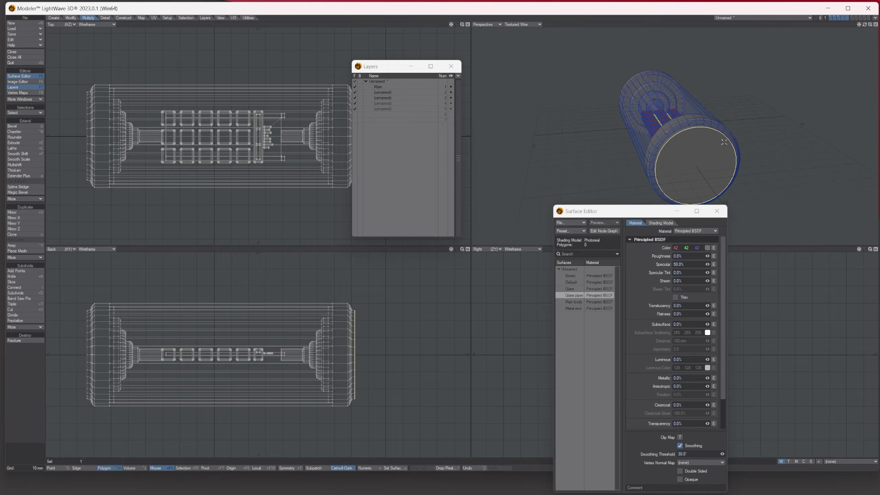
pyautogui.click(698, 157)
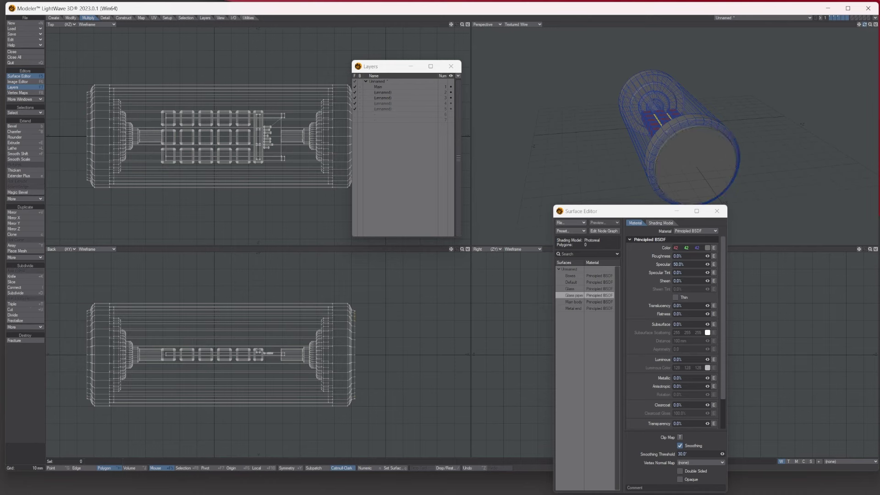
pyautogui.moveTo(865, 25); pyautogui.dragTo(835, 29)
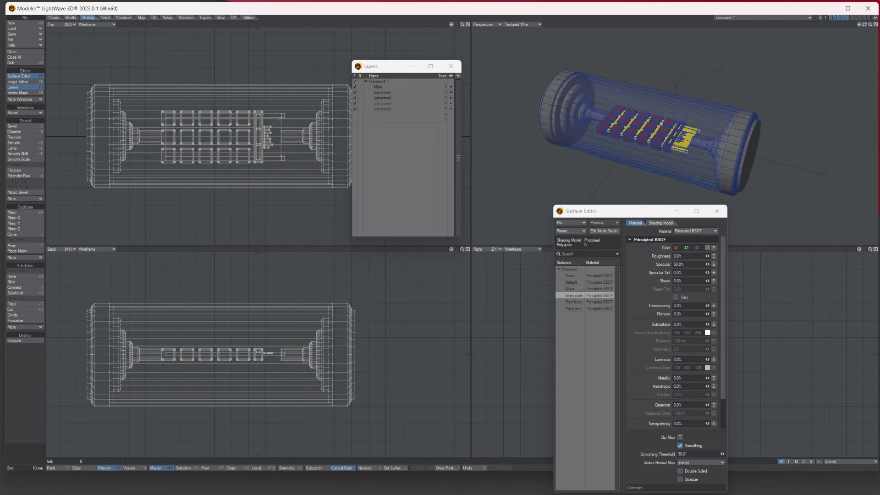
# Compare the assembled model with the reference photo R1.jpg from a similar viewing angle
pyautogui.moveTo(879, 142); pyautogui.dragTo(290, 97)
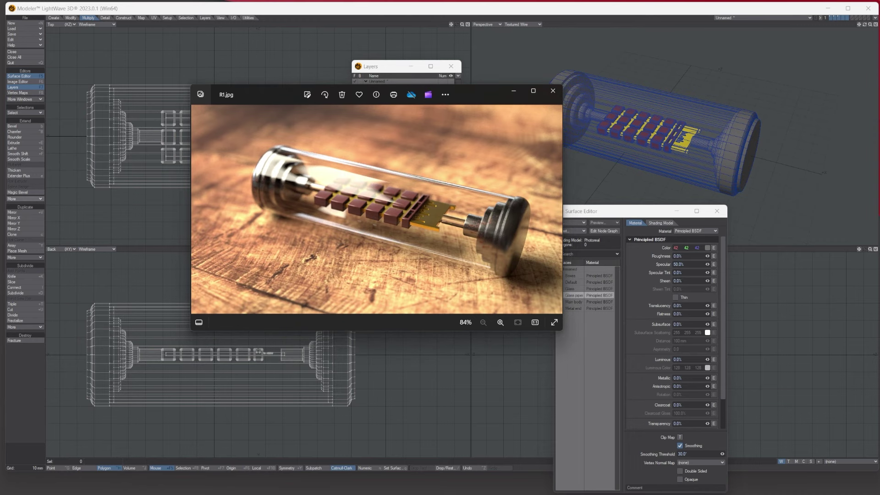
pyautogui.moveTo(0, 208); pyautogui.dragTo(0, 209)
pyautogui.moveTo(263, 96); pyautogui.dragTo(879, 120)
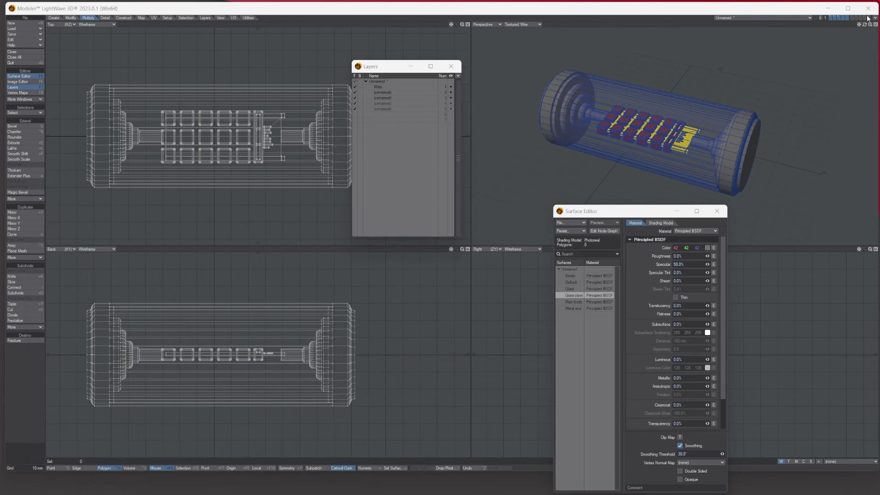
pyautogui.moveTo(865, 25)
pyautogui.mouseDown()
pyautogui.moveTo(857, 7)
pyautogui.moveTo(839, 6)
pyautogui.moveTo(863, 23)
pyautogui.moveTo(853, 26)
pyautogui.mouseUp()
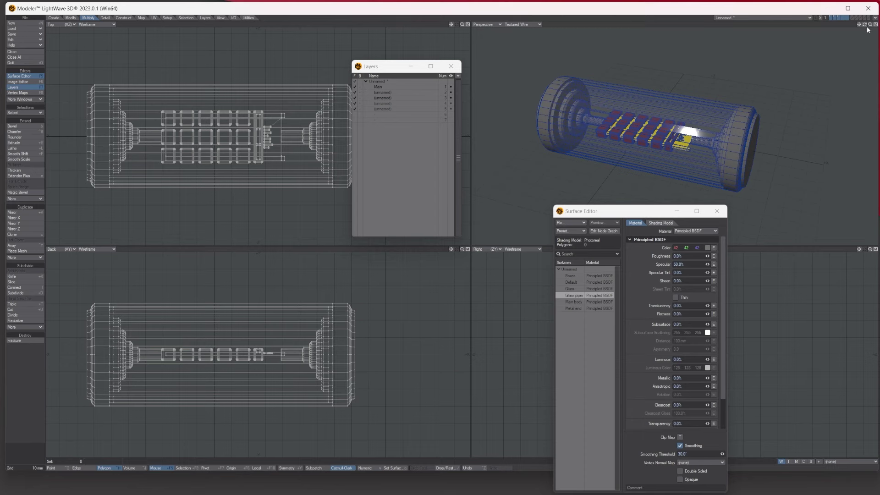
pyautogui.moveTo(864, 26)
pyautogui.mouseDown()
pyautogui.moveTo(866, 37)
pyautogui.moveTo(860, 25)
pyautogui.moveTo(854, 38)
pyautogui.mouseUp()
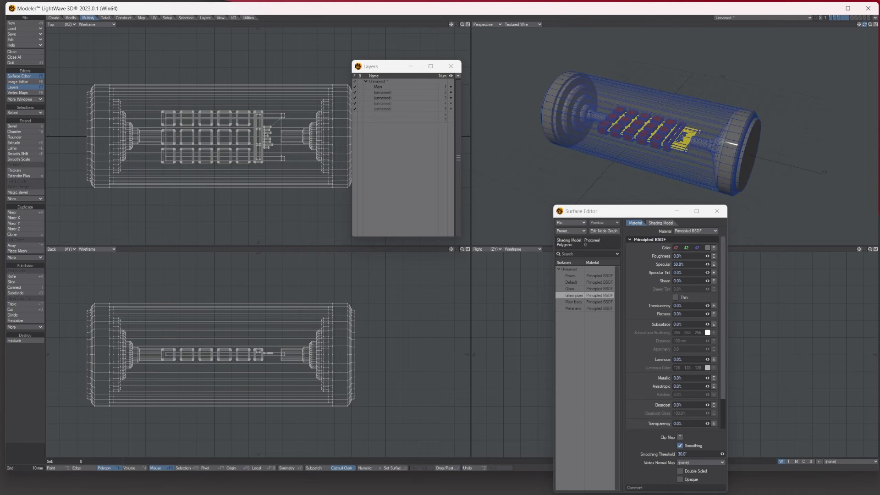